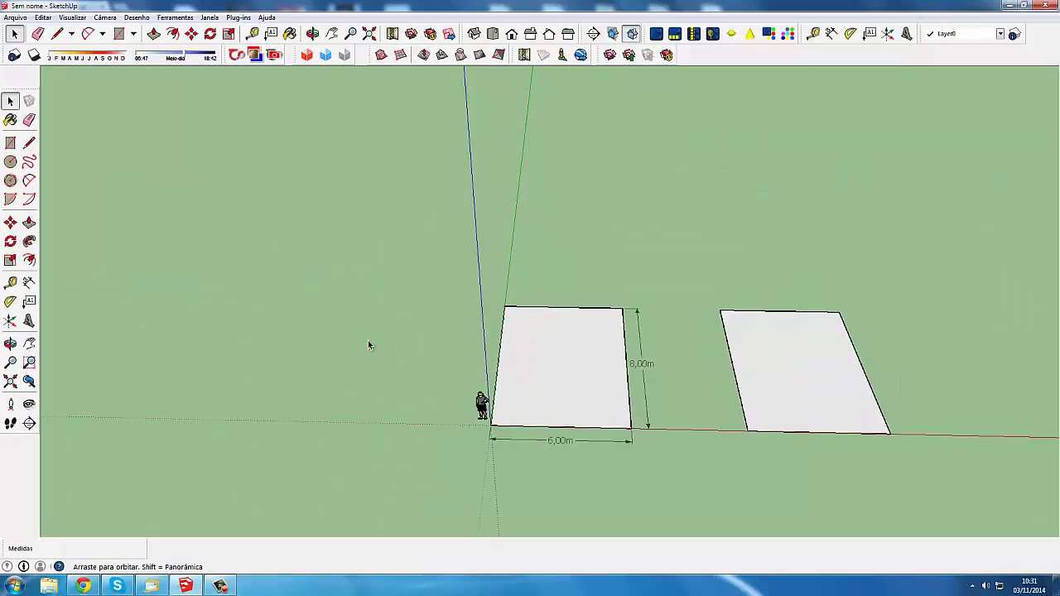
# - Orbit, pan and zoom so both rectangles are tilted into a clear working view
pyautogui.scroll(-1, 368, 341)
pyautogui.moveTo(560, 395); pyautogui.dragTo(573, 401, button='middle')
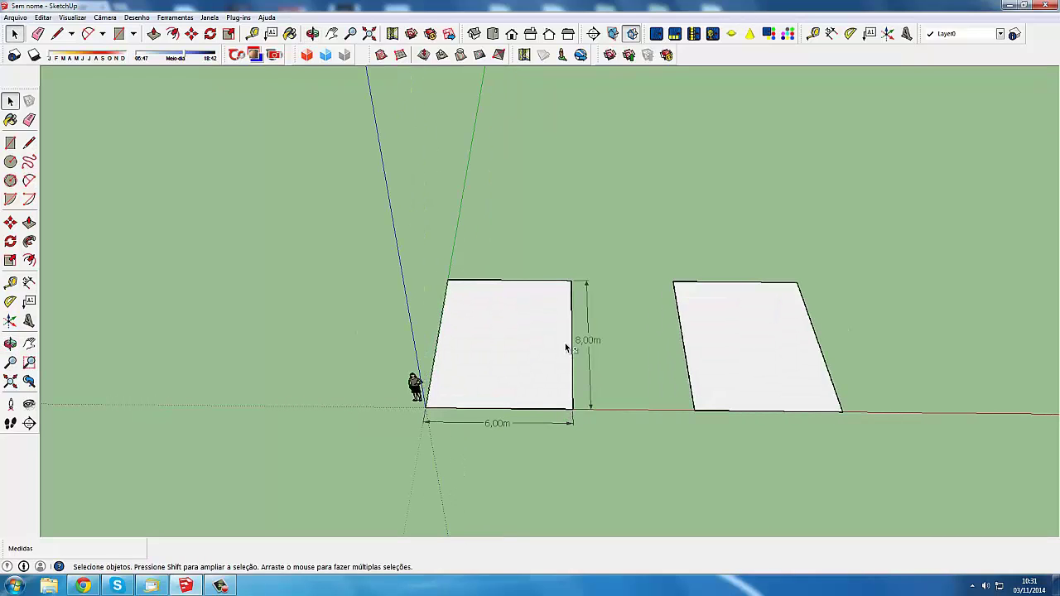
pyautogui.scroll(1, 514, 362)
pyautogui.moveTo(513, 363); pyautogui.dragTo(556, 398, button='middle')
pyautogui.scroll(1, 536, 377)
pyautogui.scroll(-1, 556, 397)
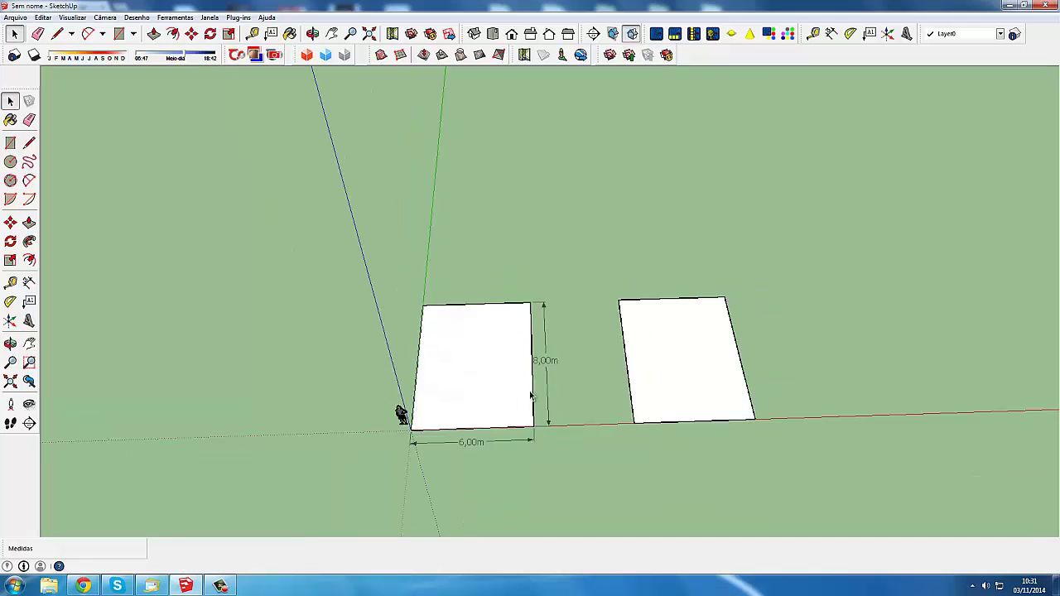
pyautogui.scroll(1, 530, 398)
pyautogui.scroll(-1, 734, 402)
pyautogui.scroll(1, 663, 383)
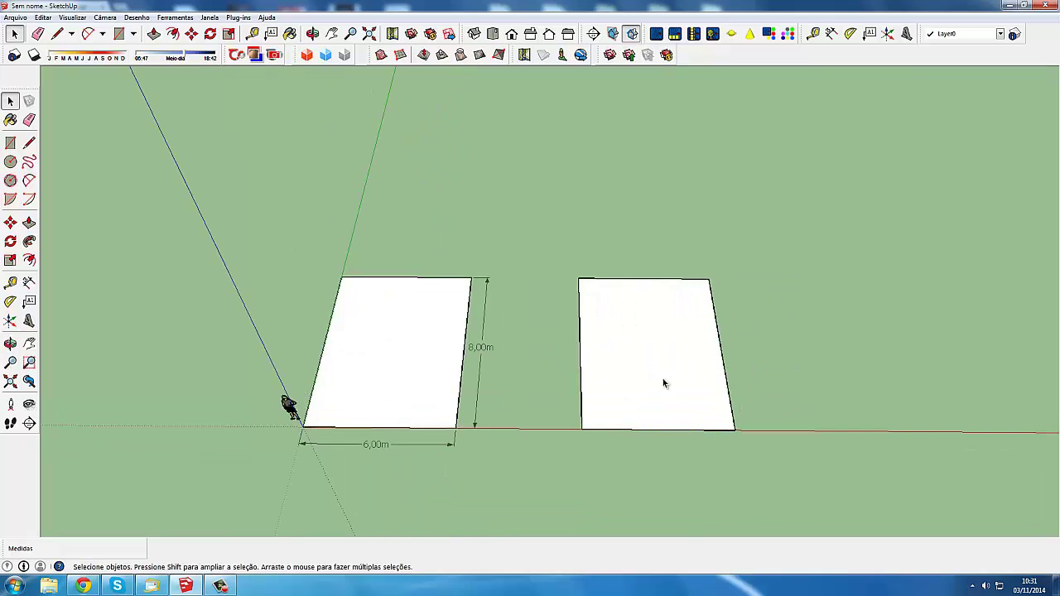
pyautogui.moveTo(662, 384); pyautogui.dragTo(585, 350, button='middle')
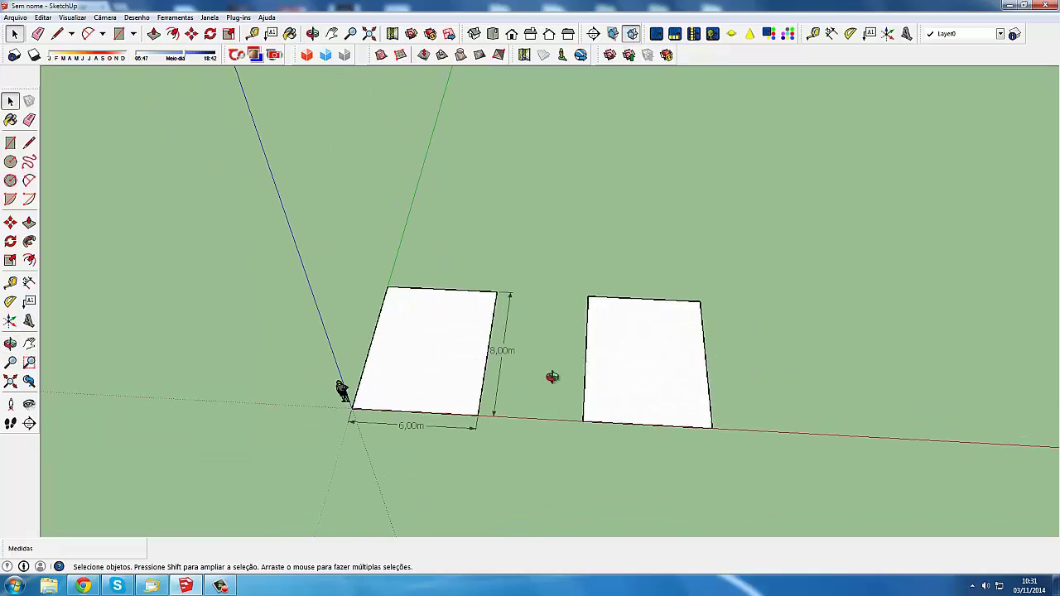
pyautogui.scroll(1, 566, 380)
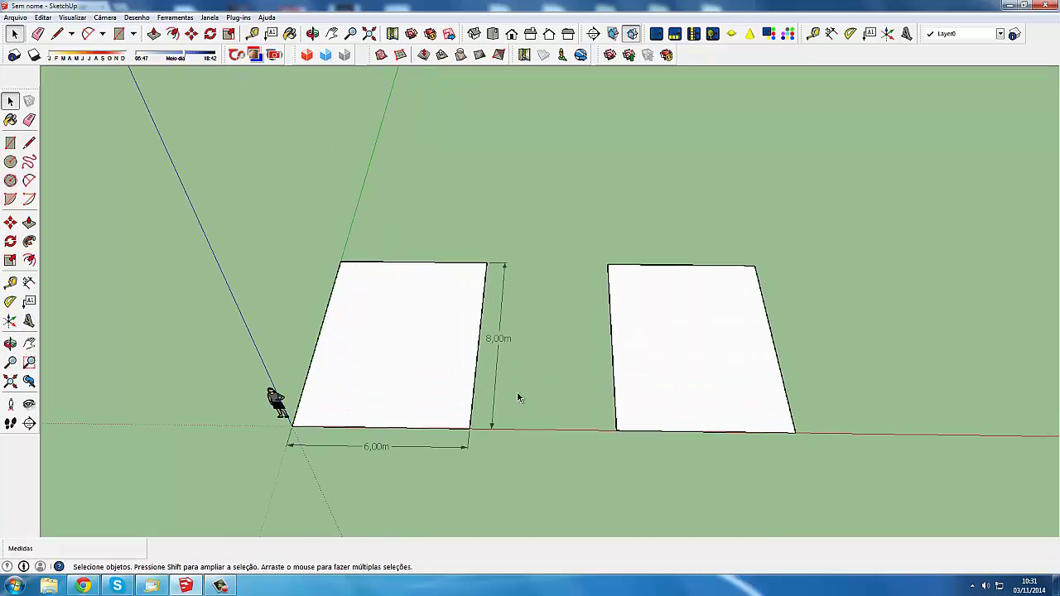
pyautogui.moveTo(455, 334); pyautogui.dragTo(455, 340, button='middle')
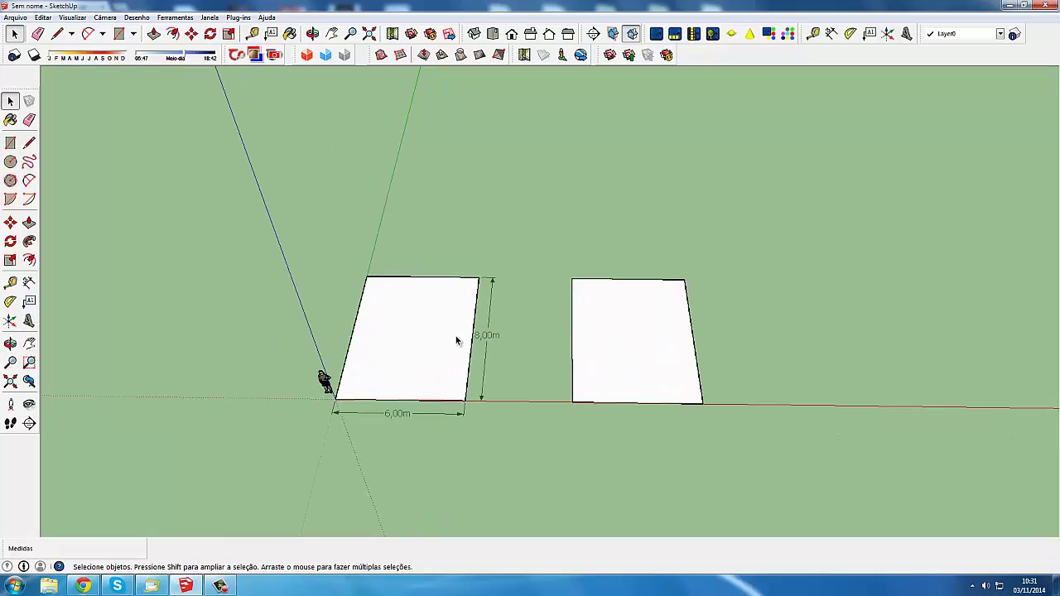
pyautogui.middleClick(390, 338)
pyautogui.scroll(1, 390, 337)
# - Select the right rectangle and its left edge, then clear the selection
pyautogui.click(417, 351)
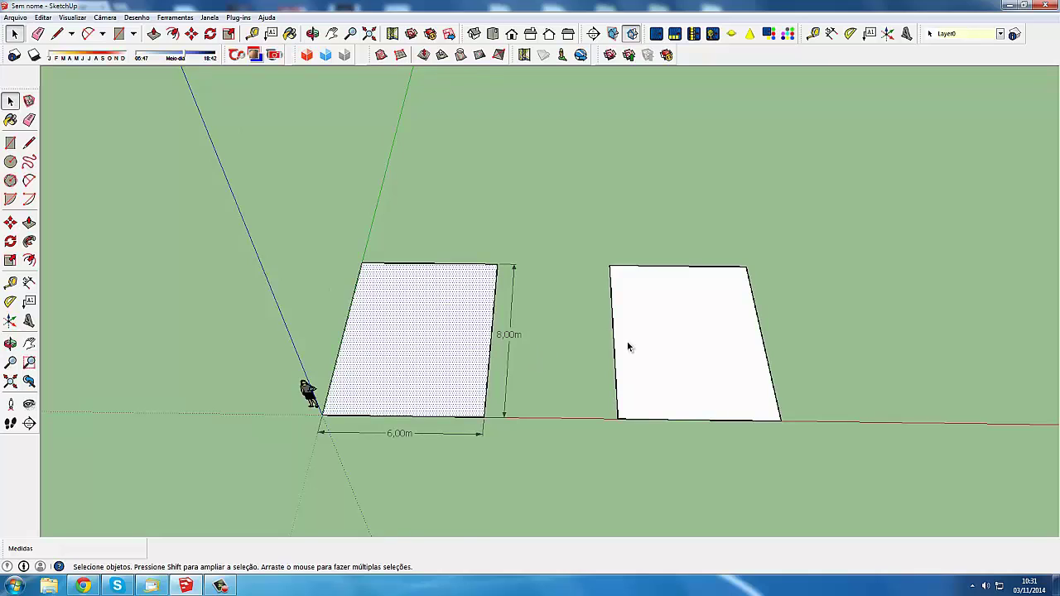
pyautogui.click(646, 349)
pyautogui.click(617, 370)
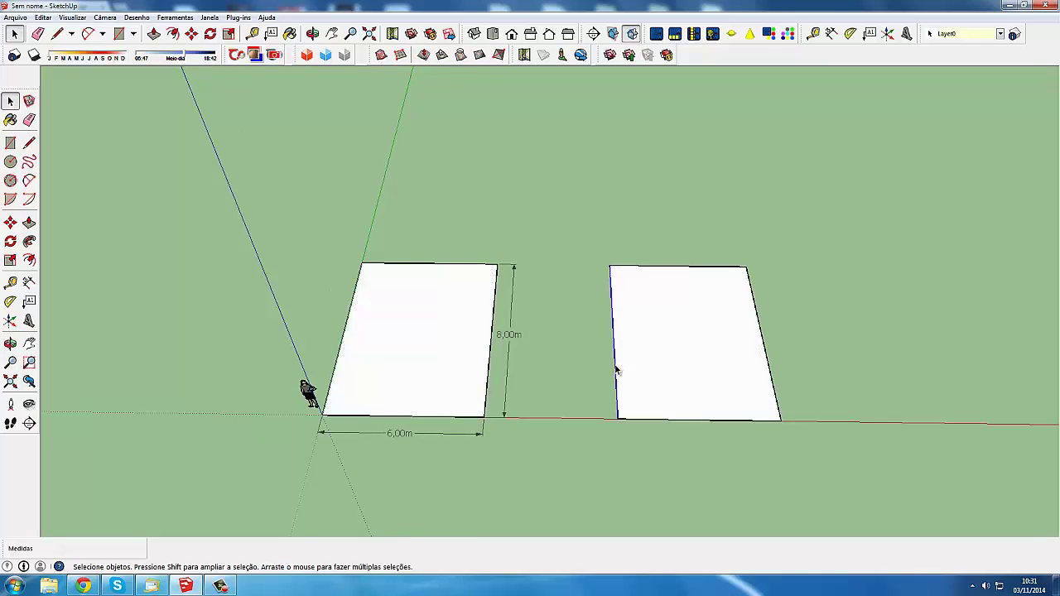
pyautogui.moveTo(617, 370); pyautogui.dragTo(535, 367, button='middle')
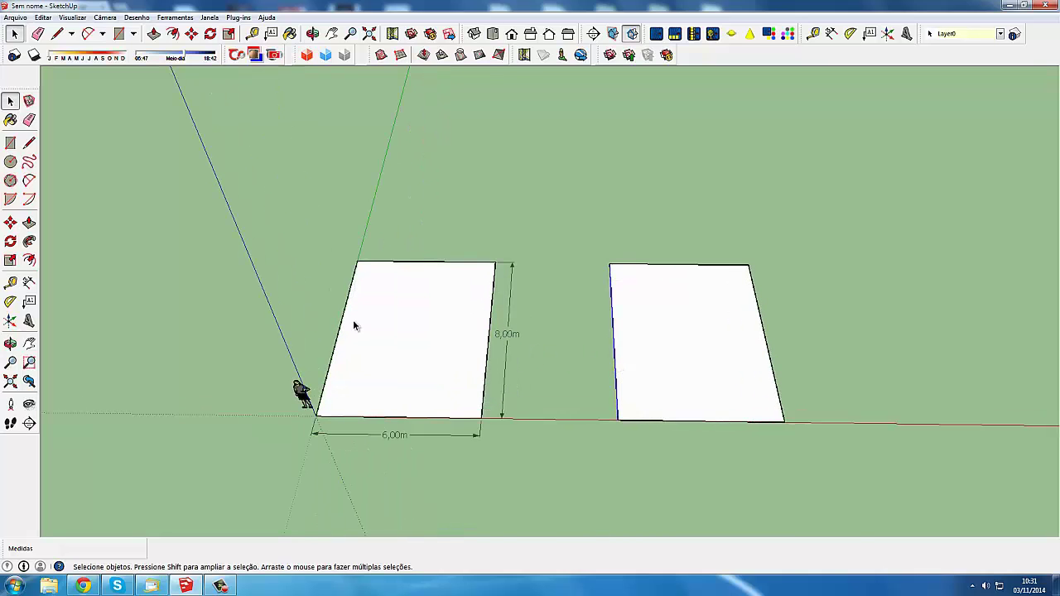
pyautogui.moveTo(353, 325); pyautogui.dragTo(383, 334, button='middle')
pyautogui.click(534, 366)
pyautogui.moveTo(534, 367)
pyautogui.mouseDown(button='middle')
pyautogui.moveTo(348, 370)
pyautogui.moveTo(347, 408)
pyautogui.mouseUp(button='middle')
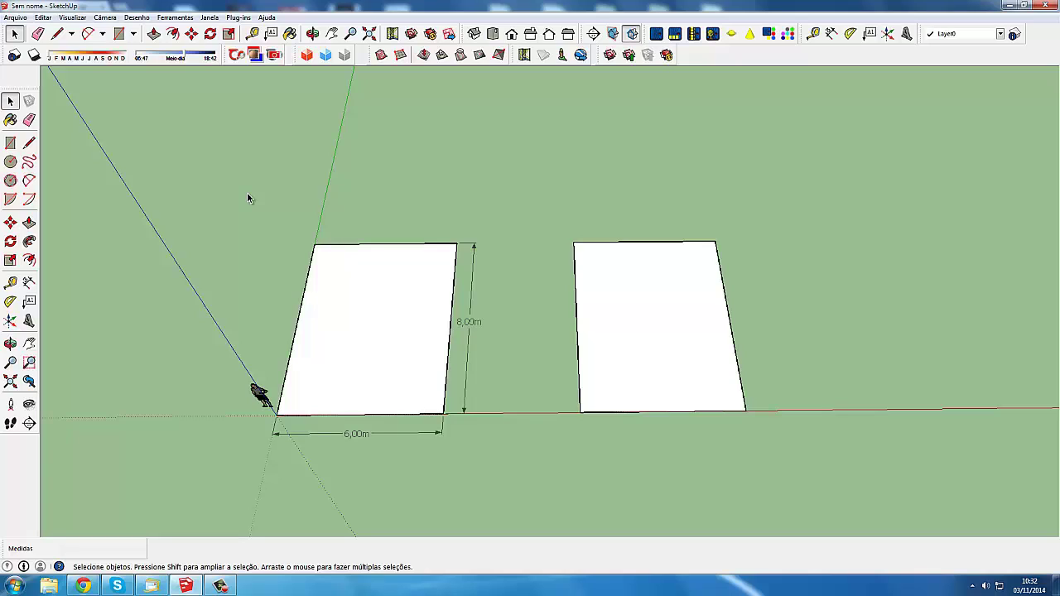
# - With the Line tool, try horizontal and vertical dividing lines, undoing both
pyautogui.click(29, 142)
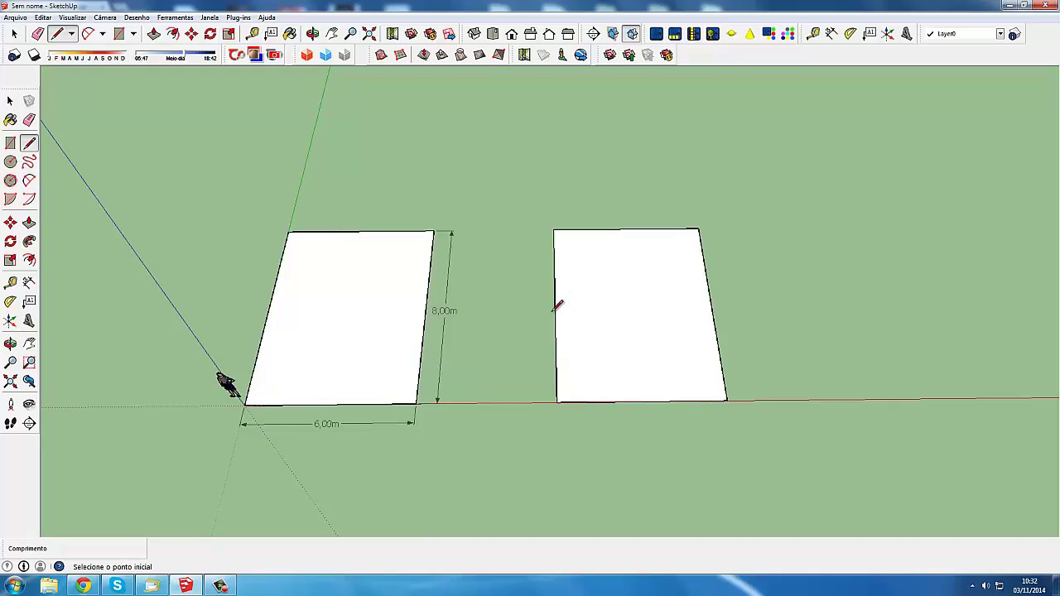
pyautogui.click(555, 309)
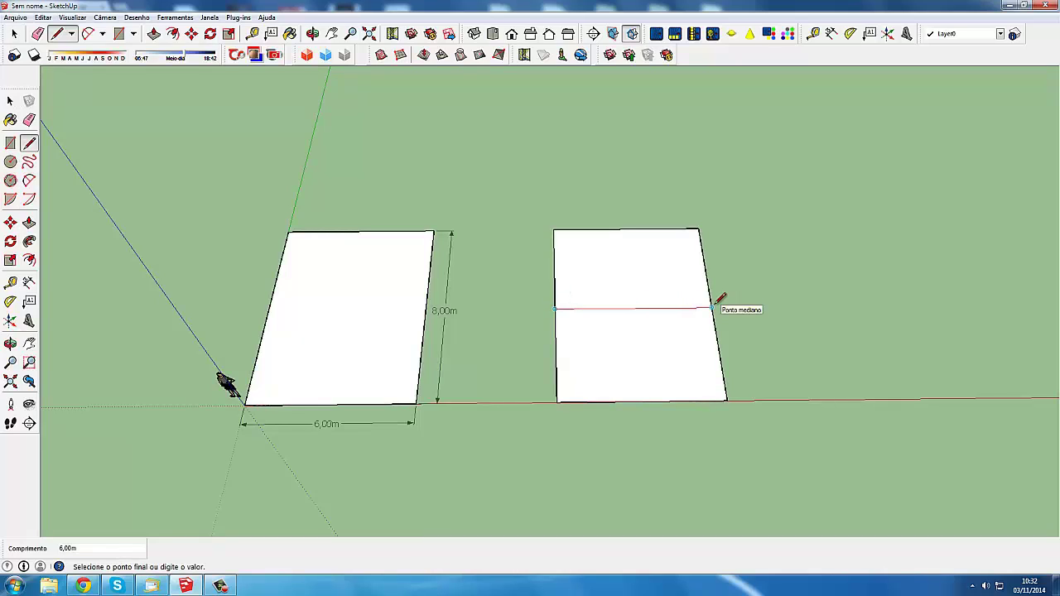
pyautogui.click(712, 309)
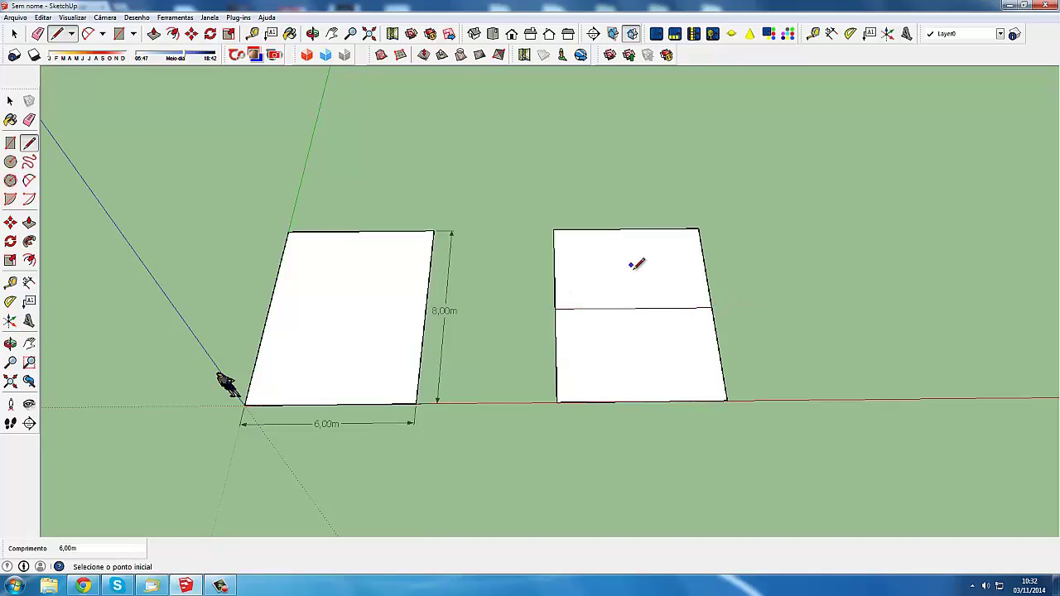
pyautogui.hotkey('ctrl', 'z')
pyautogui.click(627, 230)
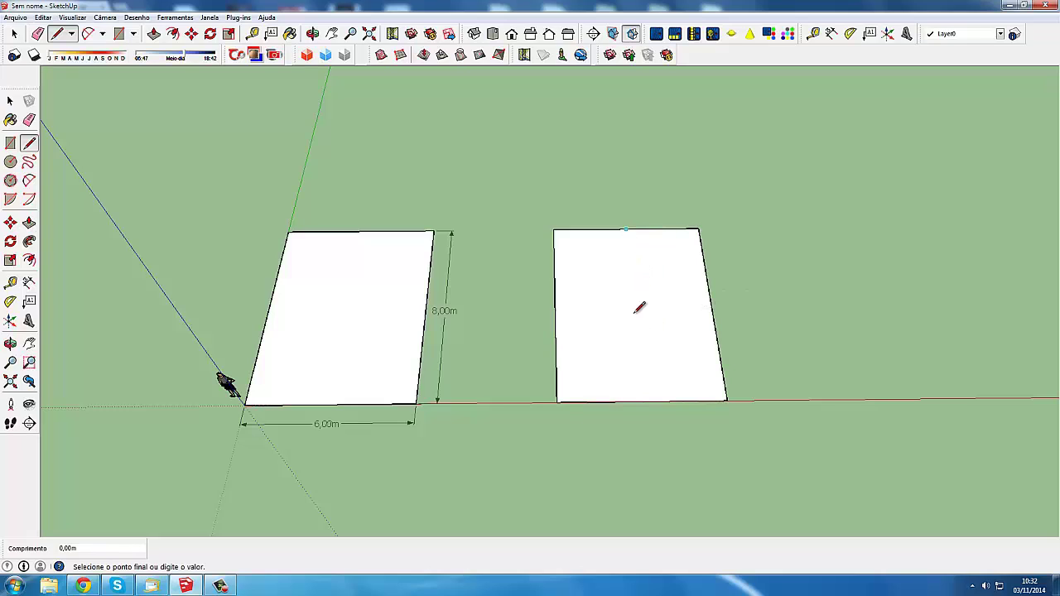
pyautogui.click(641, 401)
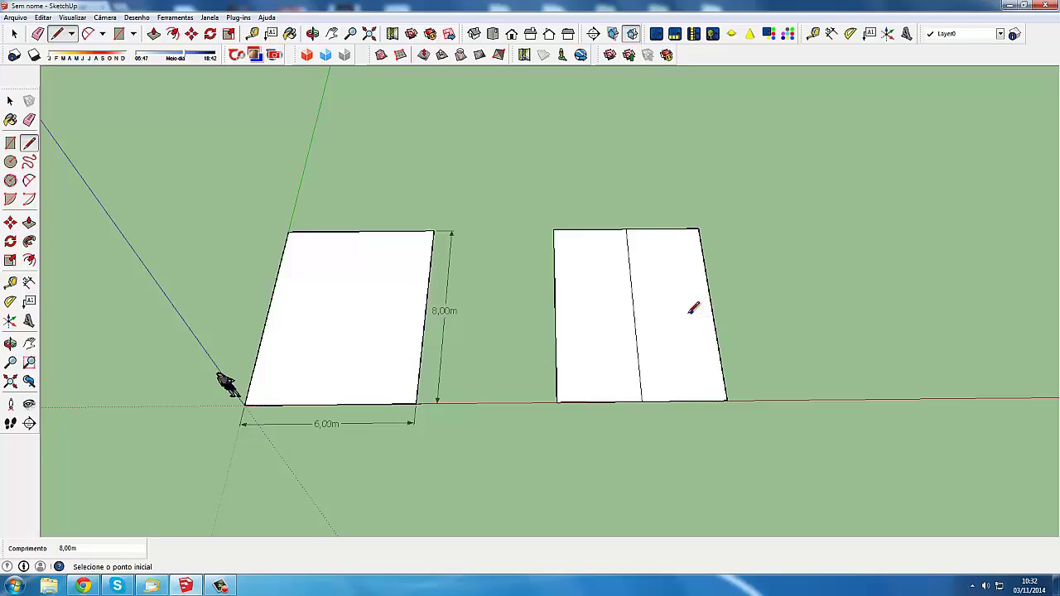
pyautogui.hotkey('ctrl', 'z')
# - Draw the 6 m line from the right rectangle's left-edge midpoint to its right-edge midpoint
pyautogui.click(555, 308)
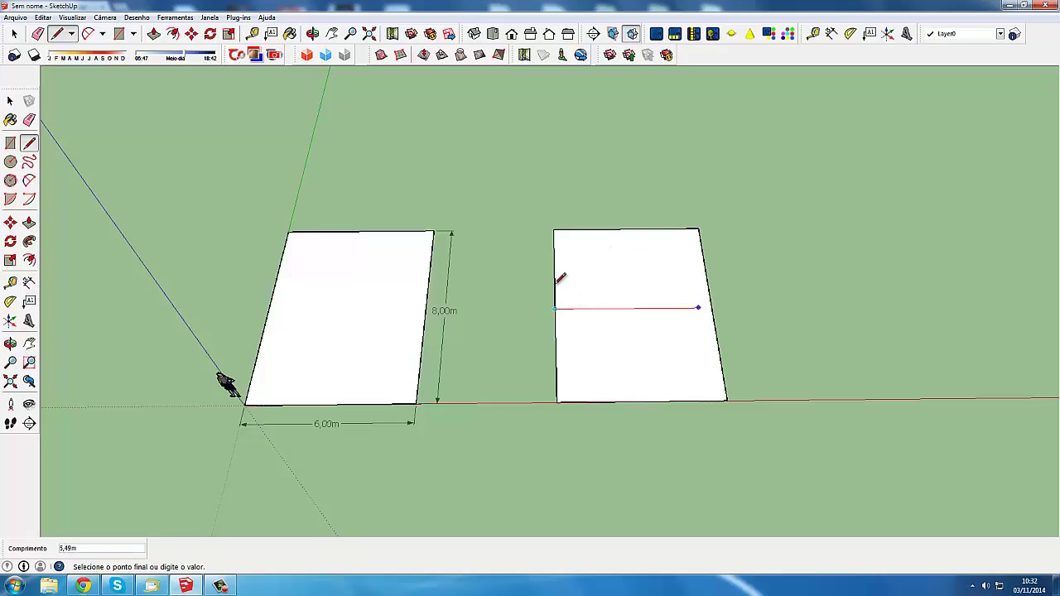
pyautogui.press('Escape')
pyautogui.moveTo(606, 278); pyautogui.dragTo(577, 296, button='middle')
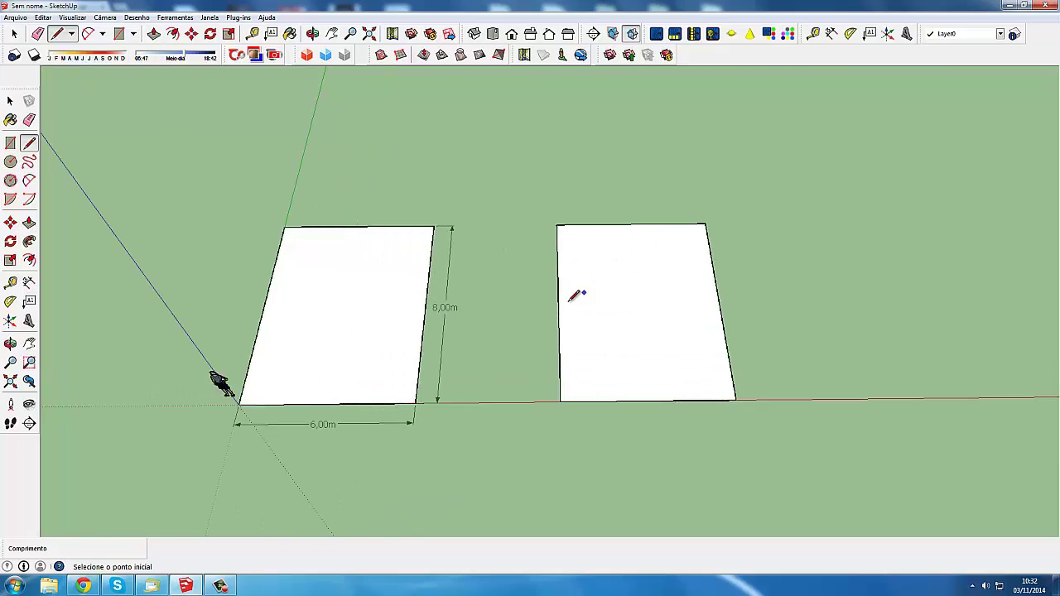
pyautogui.click(559, 303)
pyautogui.click(727, 302)
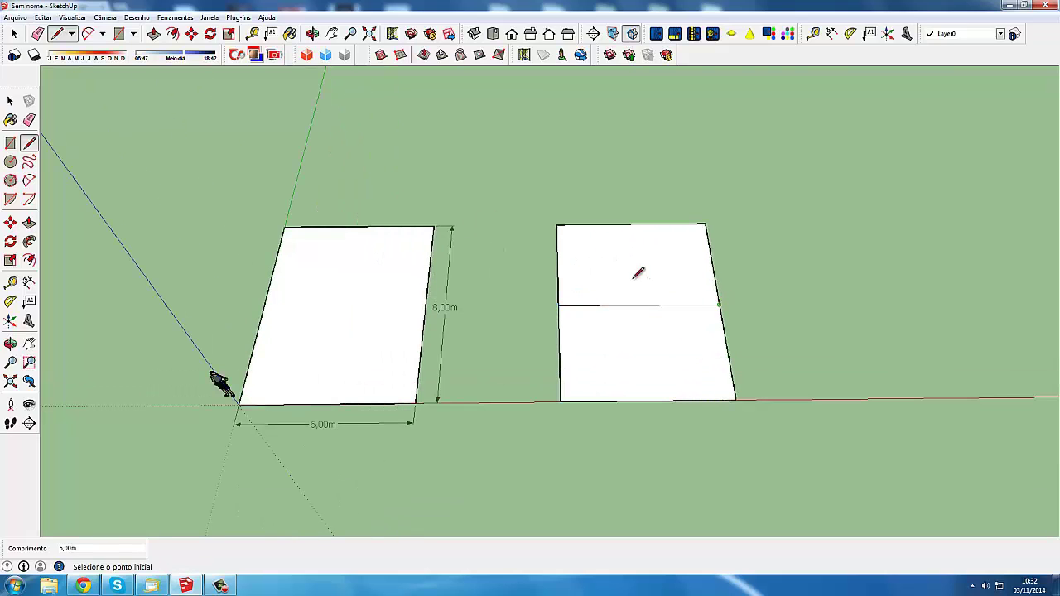
pyautogui.scroll(-2, 636, 286)
pyautogui.moveTo(644, 313); pyautogui.dragTo(684, 300, button='middle')
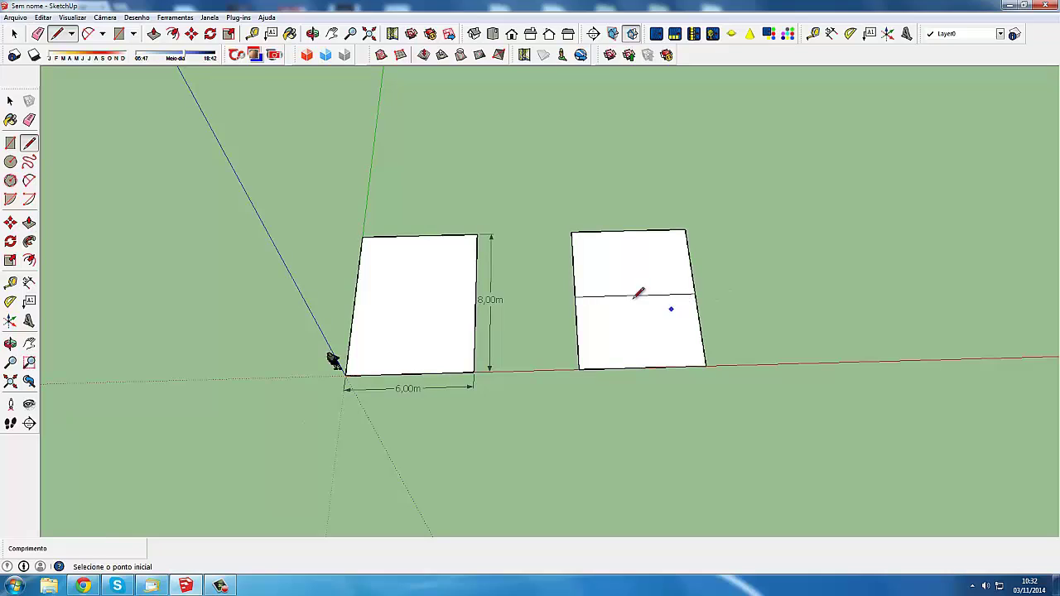
pyautogui.scroll(1, 546, 245)
pyautogui.scroll(2, 545, 244)
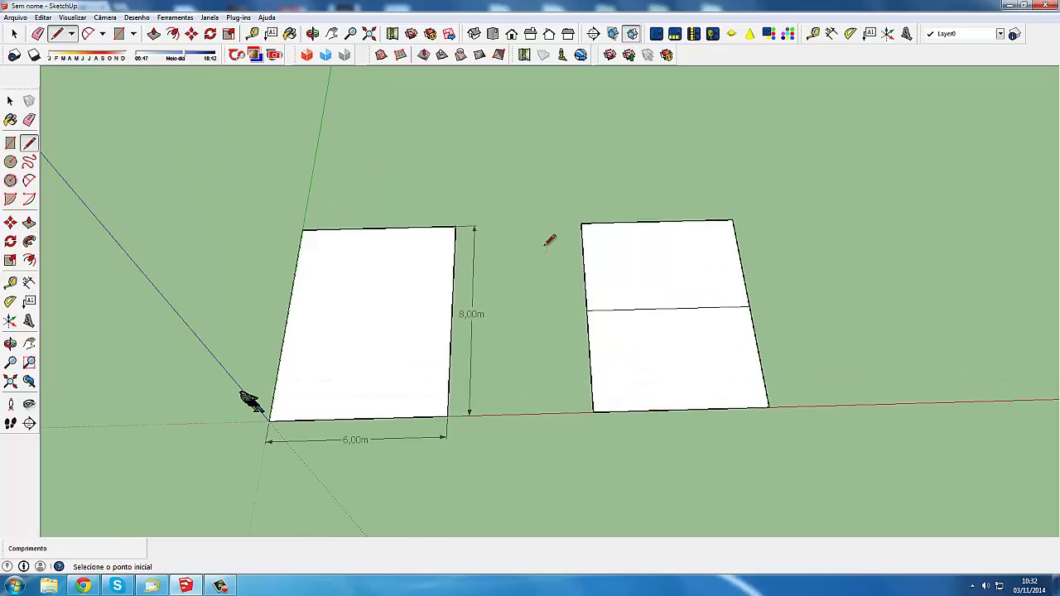
pyautogui.scroll(-1, 544, 238)
pyautogui.scroll(-1, 540, 247)
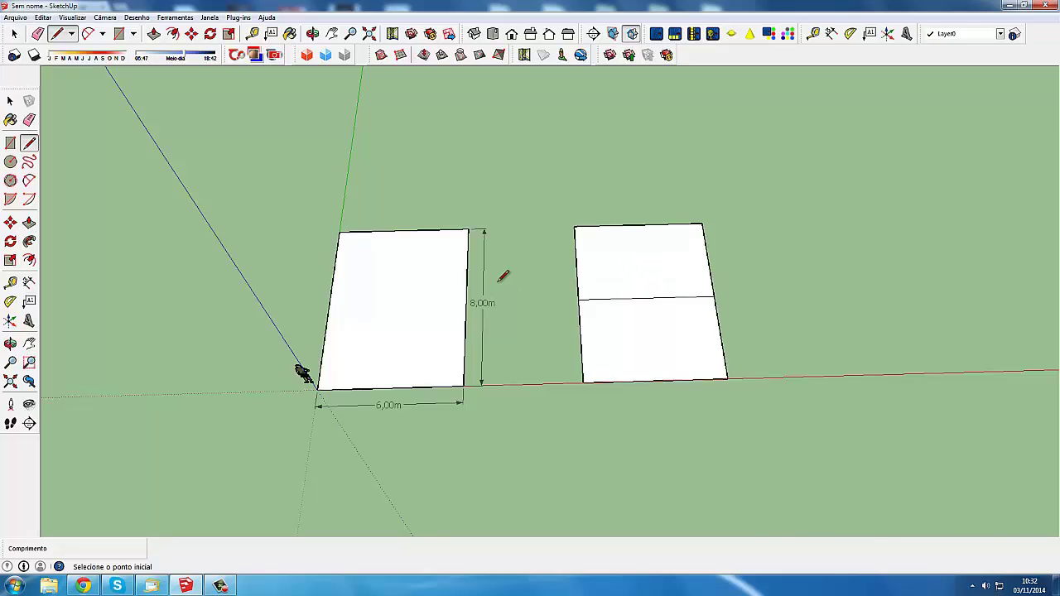
pyautogui.keyDown('shift'); pyautogui.moveTo(579, 300); pyautogui.dragTo(547, 294, button='middle'); pyautogui.keyUp('shift')
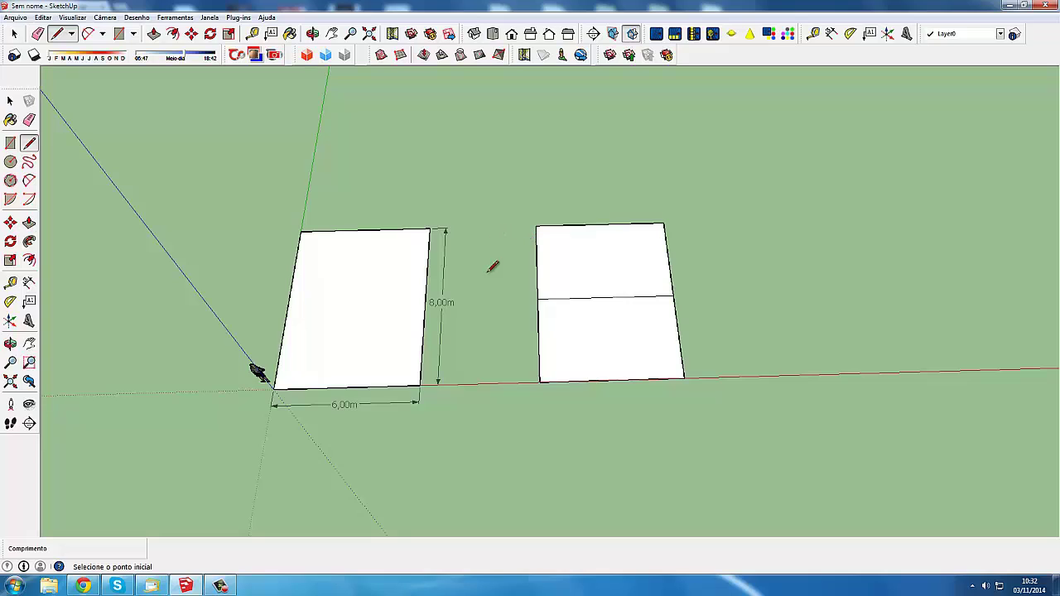
pyautogui.scroll(-1, 491, 263)
pyautogui.scroll(1, 549, 303)
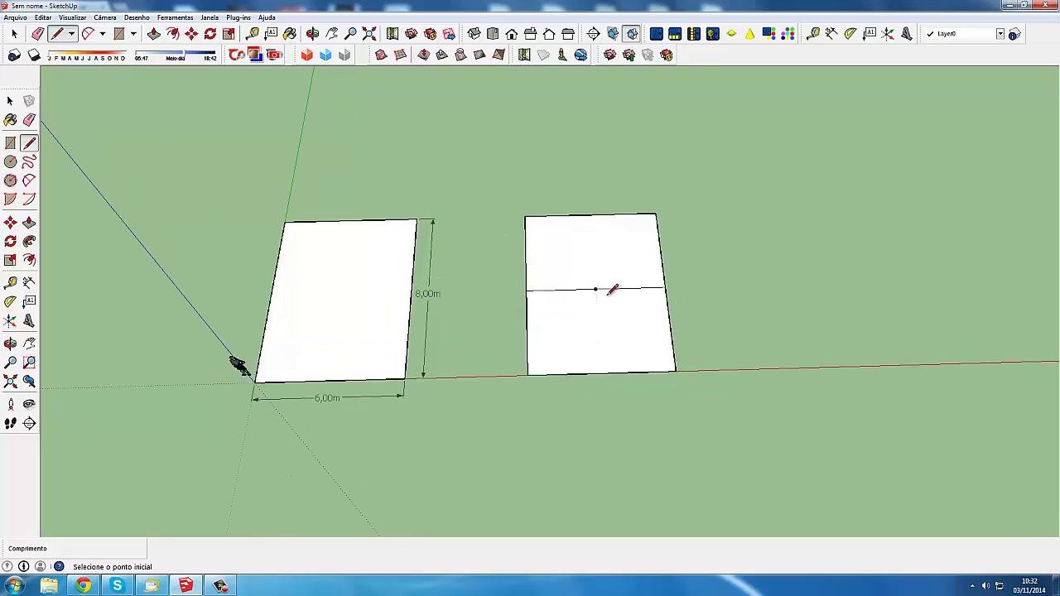
pyautogui.scroll(-1, 530, 261)
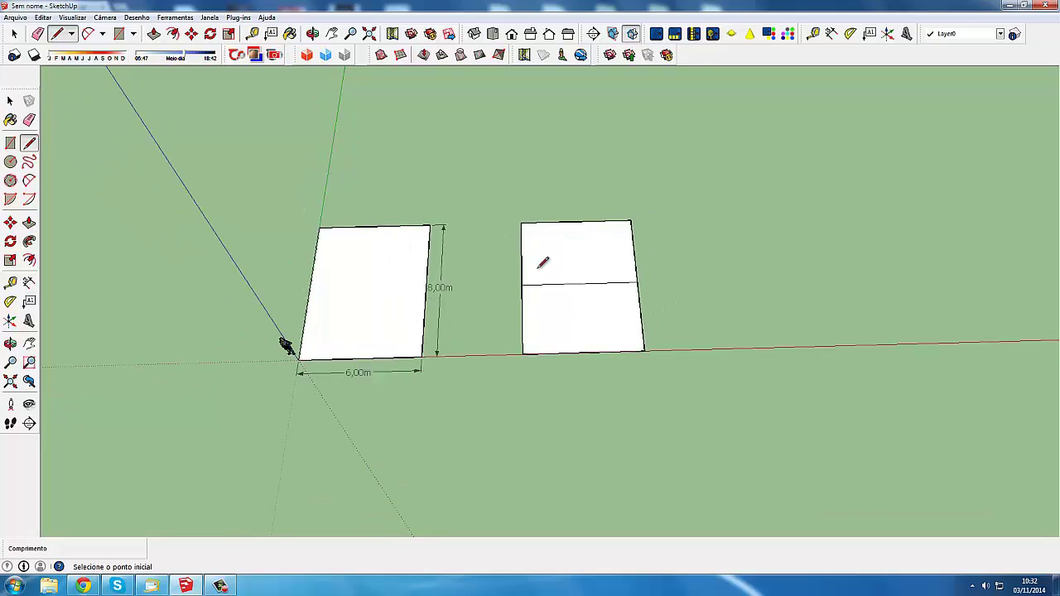
pyautogui.scroll(1, 596, 282)
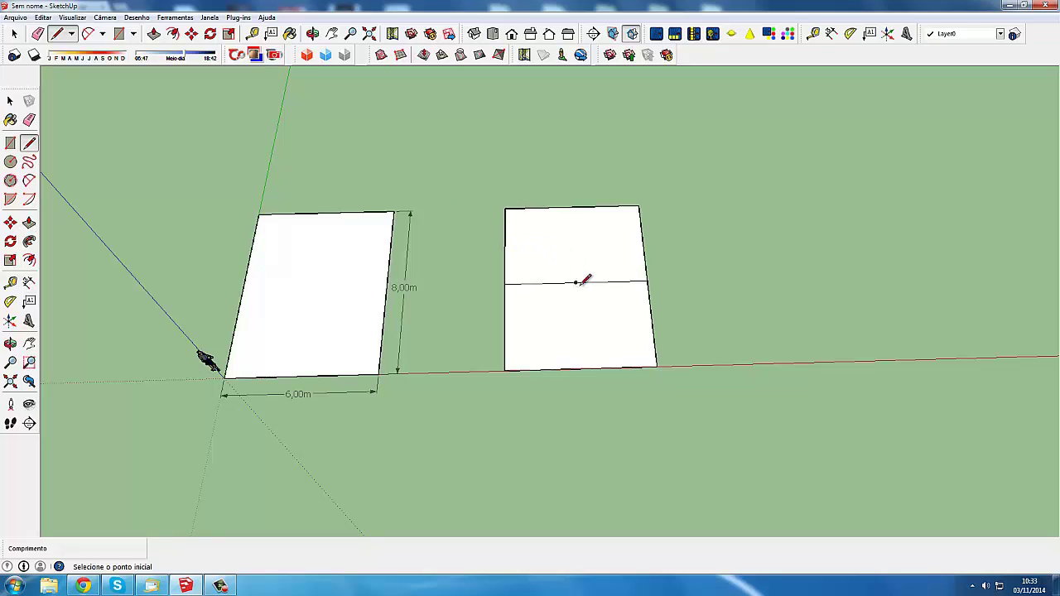
# - Draw two diagonals from the middle line's midpoint to the bottom-right and bottom-left corners
pyautogui.scroll(2, 631, 279)
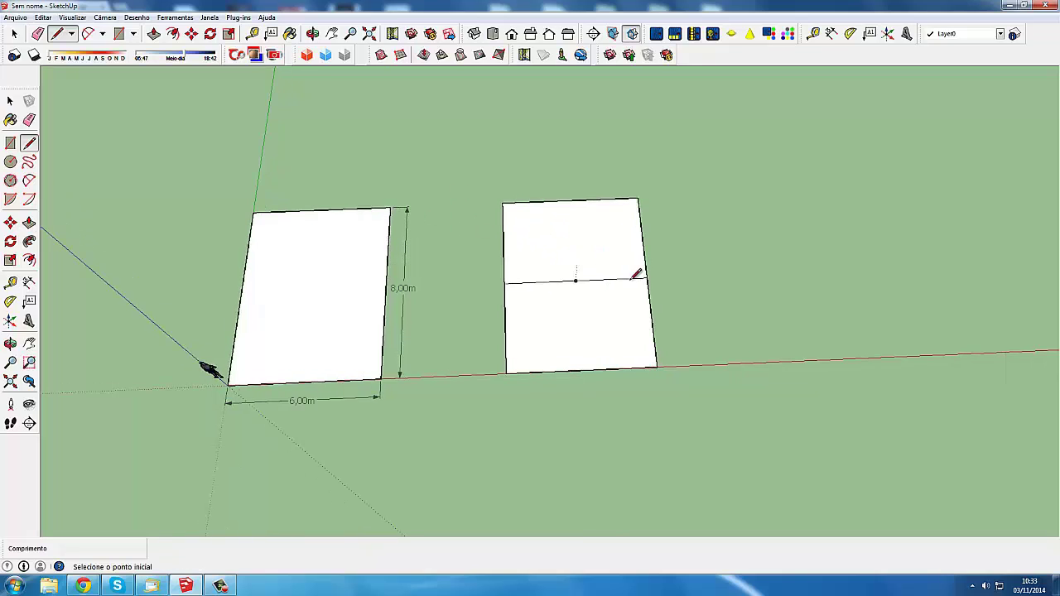
pyautogui.click(577, 282)
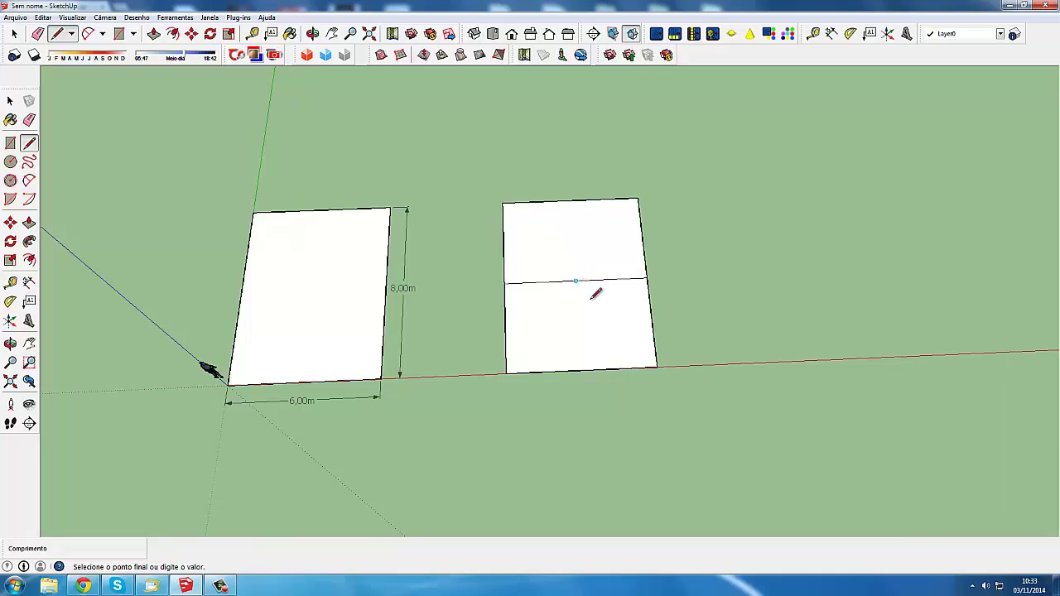
pyautogui.click(656, 367)
pyautogui.click(575, 282)
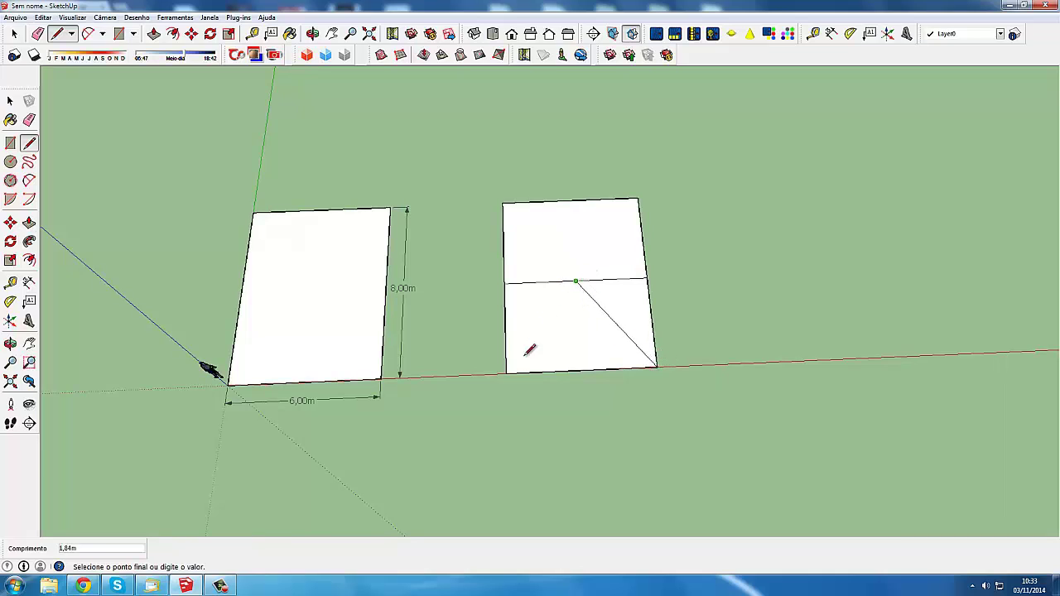
pyautogui.click(507, 371)
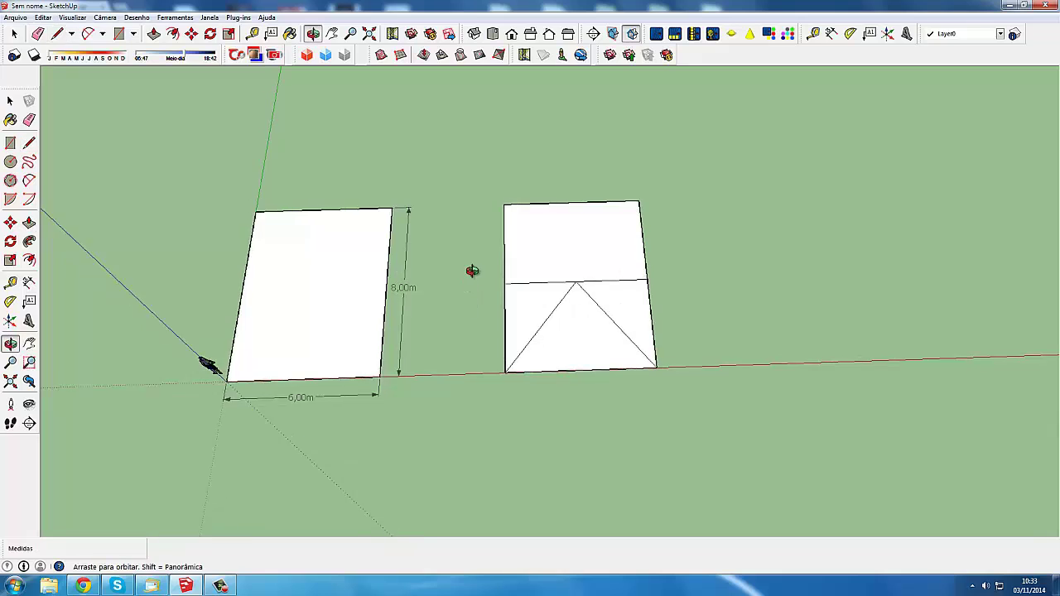
# - Cancel the extra line started at the triangle's apex and return to the Select tool
pyautogui.moveTo(472, 298); pyautogui.dragTo(473, 260, button='middle')
pyautogui.scroll(1, 603, 279)
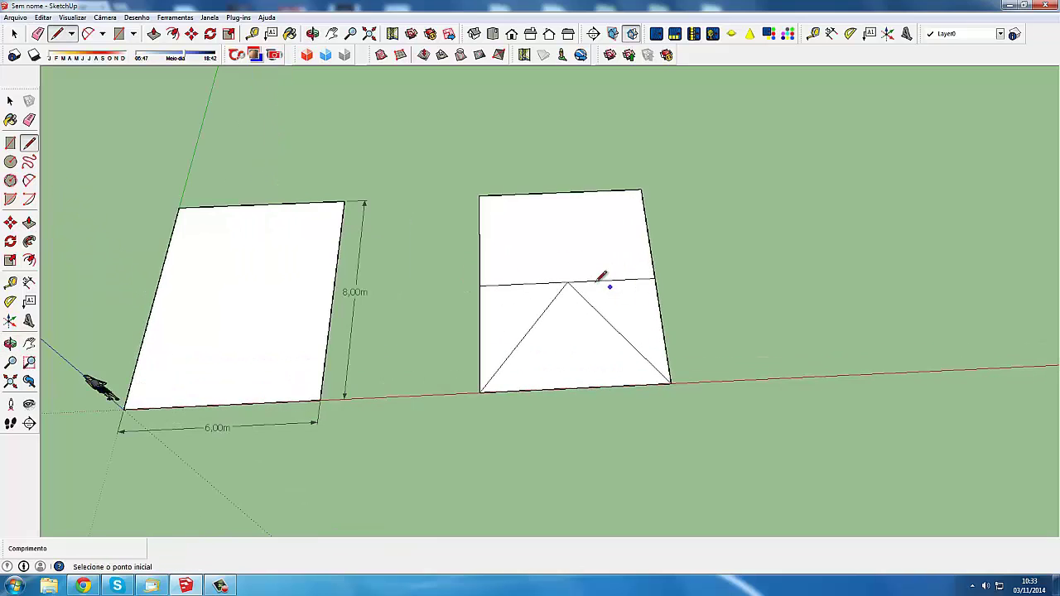
pyautogui.scroll(-2, 563, 253)
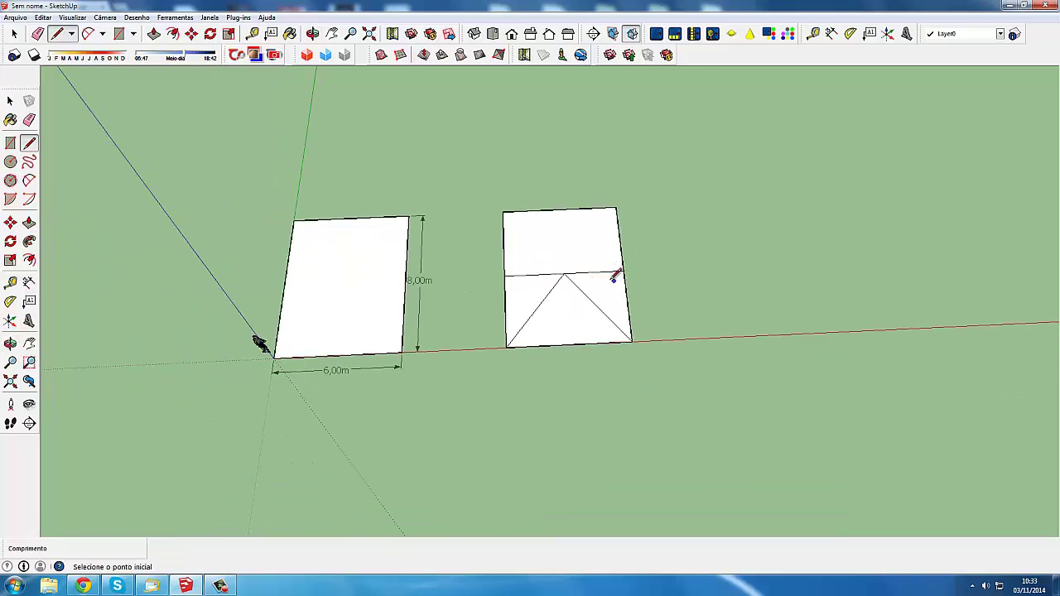
pyautogui.scroll(1, 614, 277)
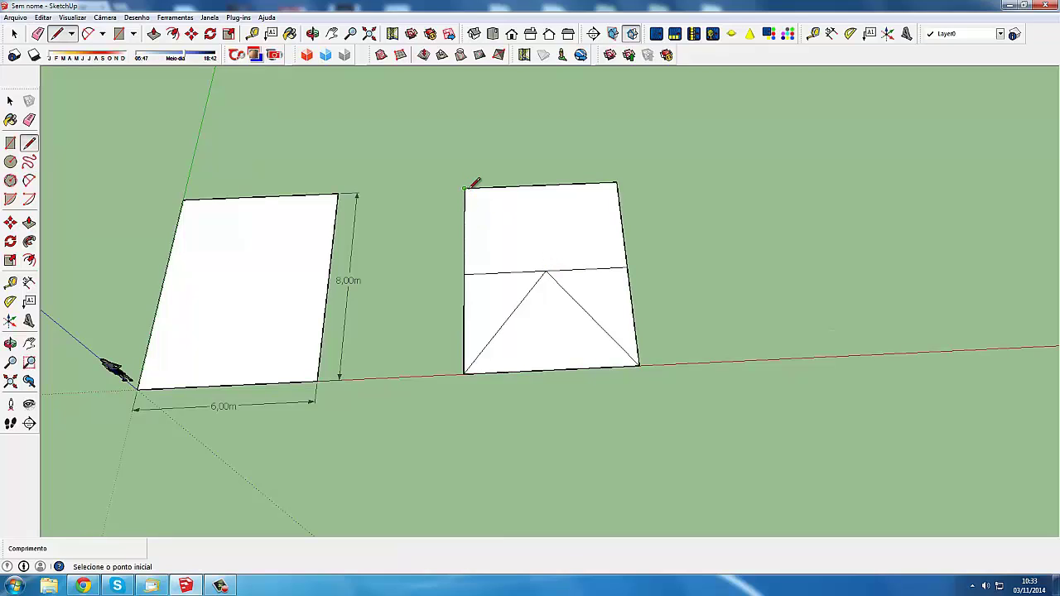
pyautogui.click(545, 272)
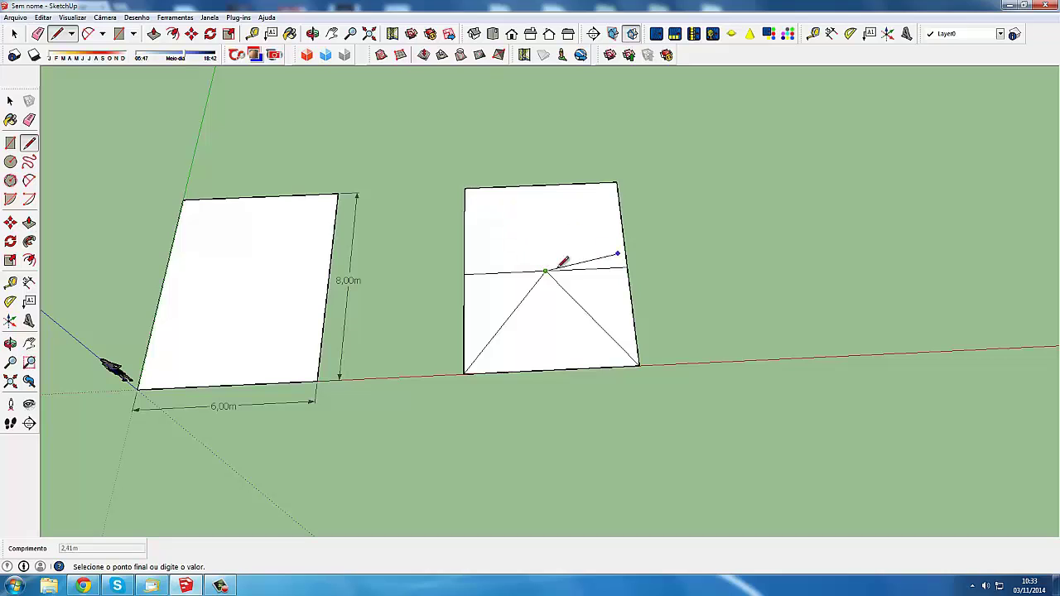
pyautogui.press('Escape')
pyautogui.scroll(-2, 488, 300)
pyautogui.scroll(2, 572, 312)
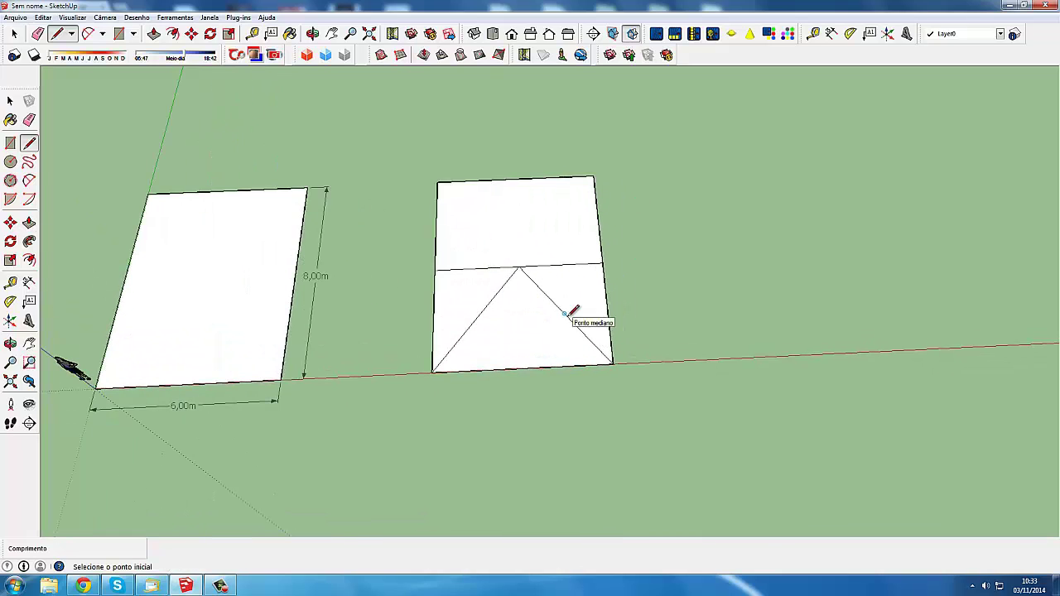
pyautogui.scroll(1, 538, 314)
pyautogui.scroll(1, 507, 302)
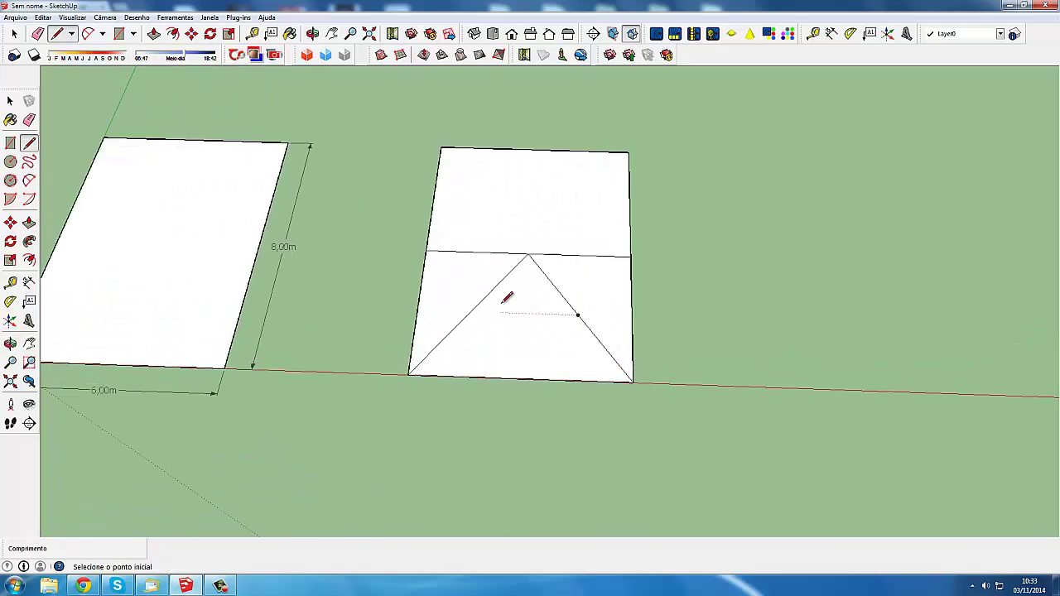
pyautogui.click(14, 33)
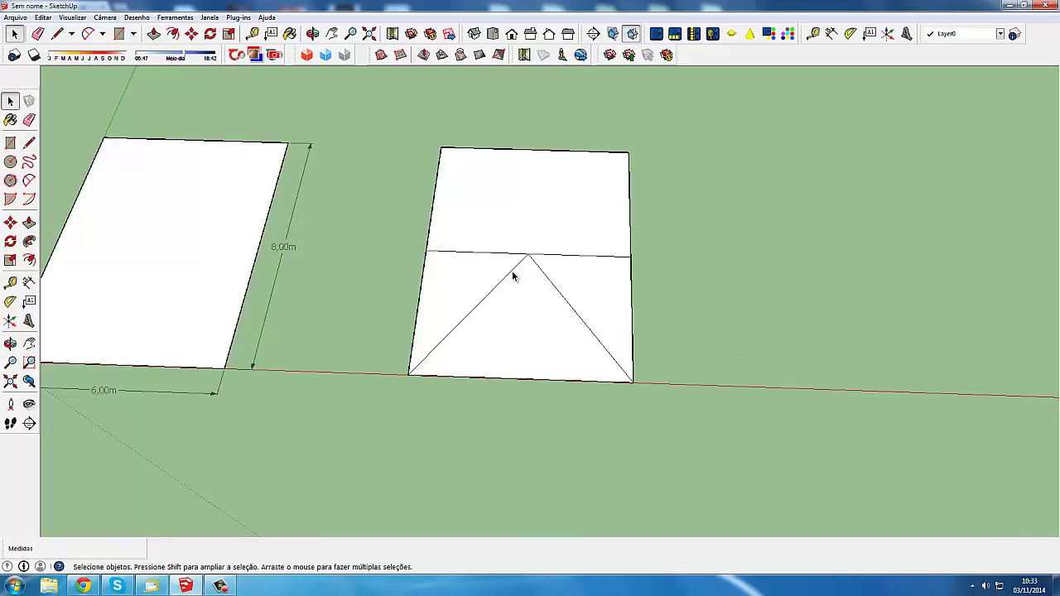
# - Select and delete the left and right triangle diagonals
pyautogui.scroll(1, 521, 275)
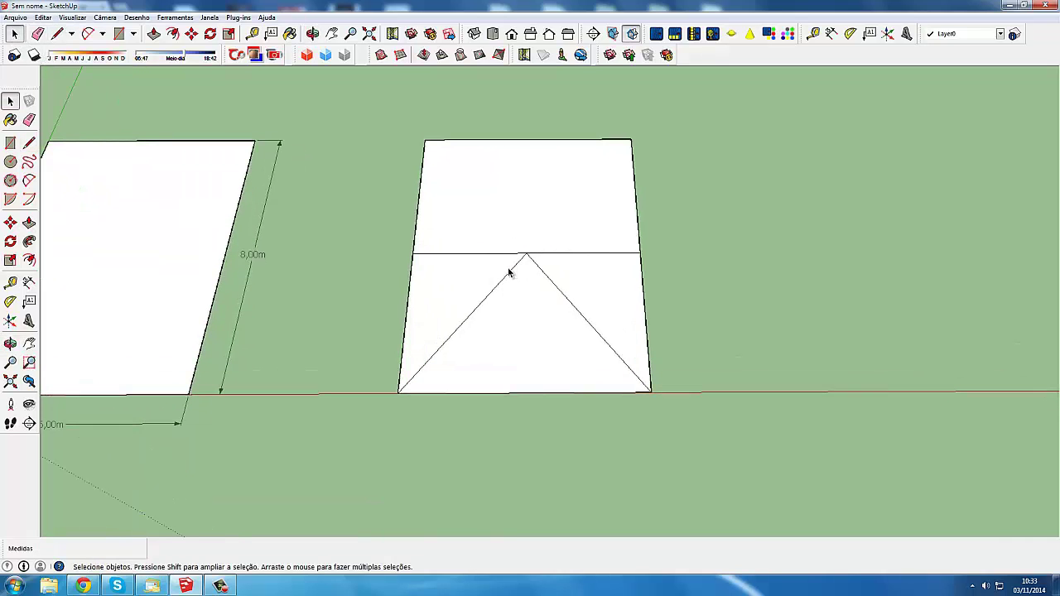
pyautogui.click(511, 275)
pyautogui.scroll(-1, 509, 273)
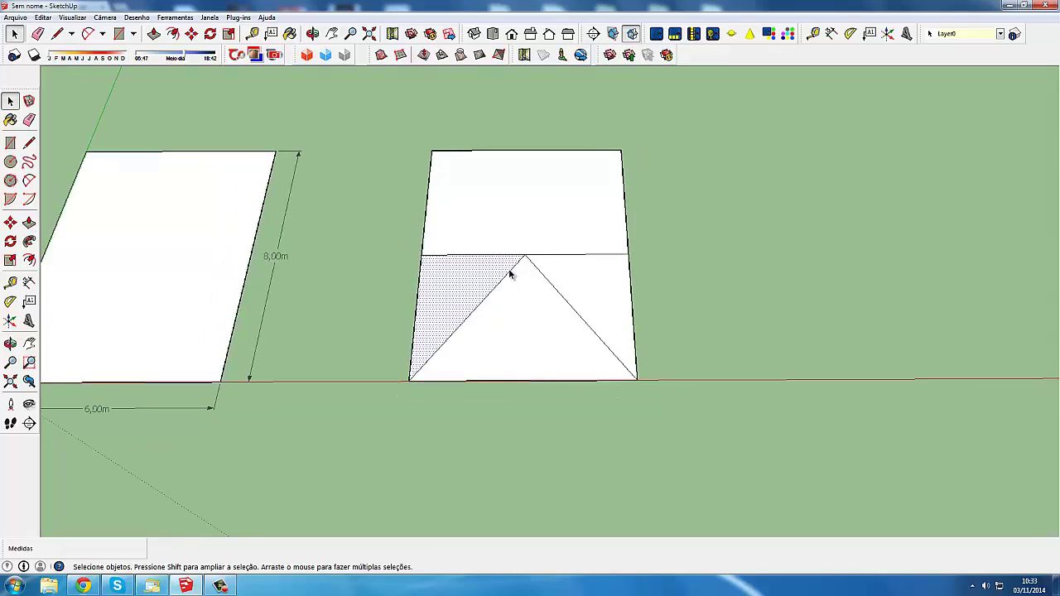
pyautogui.click(509, 273)
pyautogui.scroll(1, 590, 286)
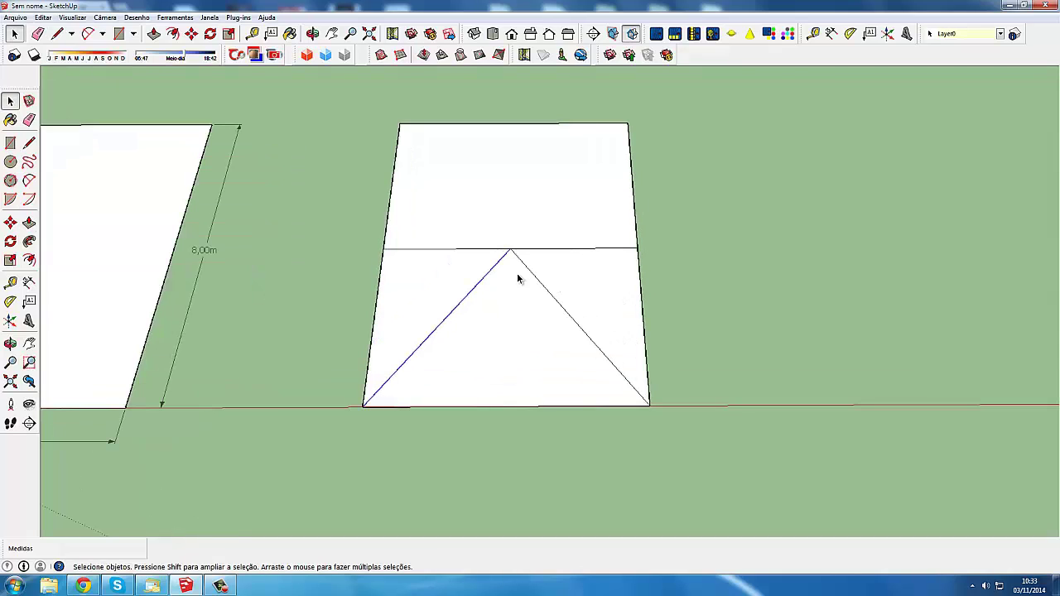
pyautogui.press('Delete')
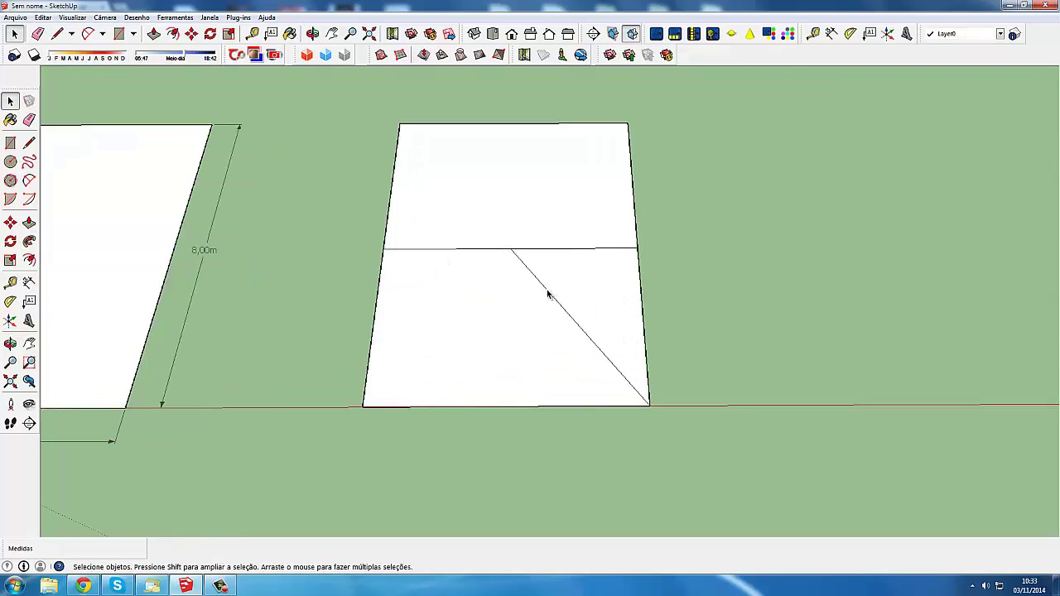
pyautogui.click(549, 291)
pyautogui.press('Delete')
# - Redraw both diagonals from the cross line's midpoint to the bottom-right and bottom-left corners
pyautogui.click(60, 34)
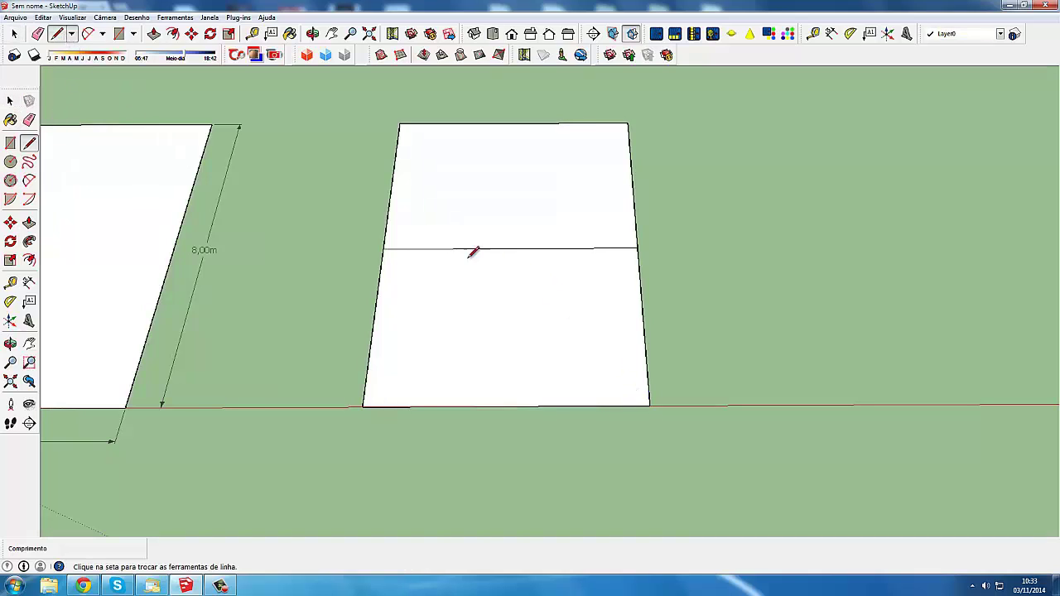
pyautogui.click(509, 249)
pyautogui.click(650, 406)
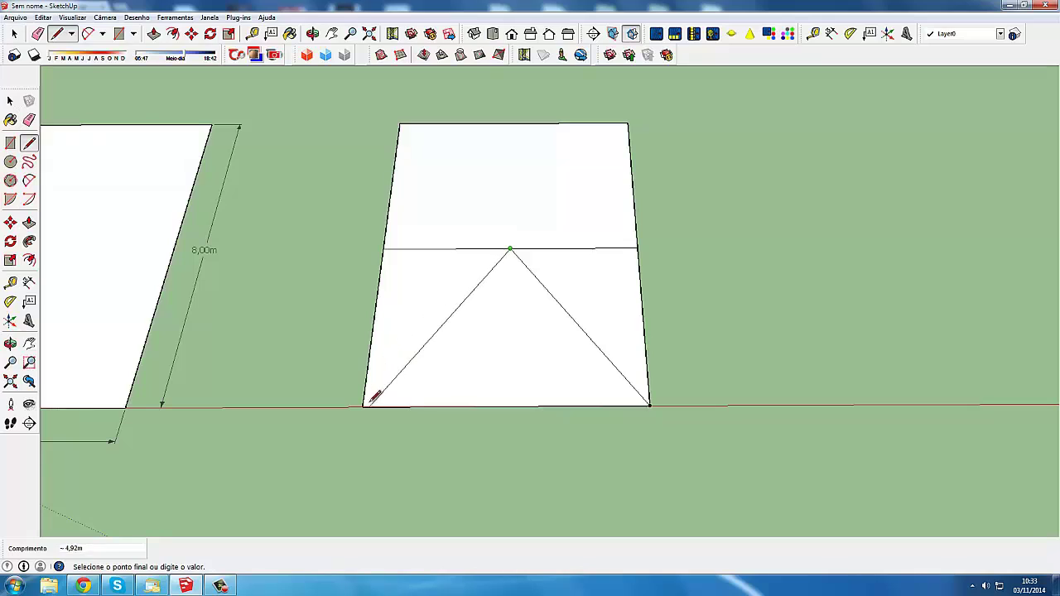
pyautogui.click(364, 406)
# - Select and delete both diagonals again
pyautogui.click(13, 33)
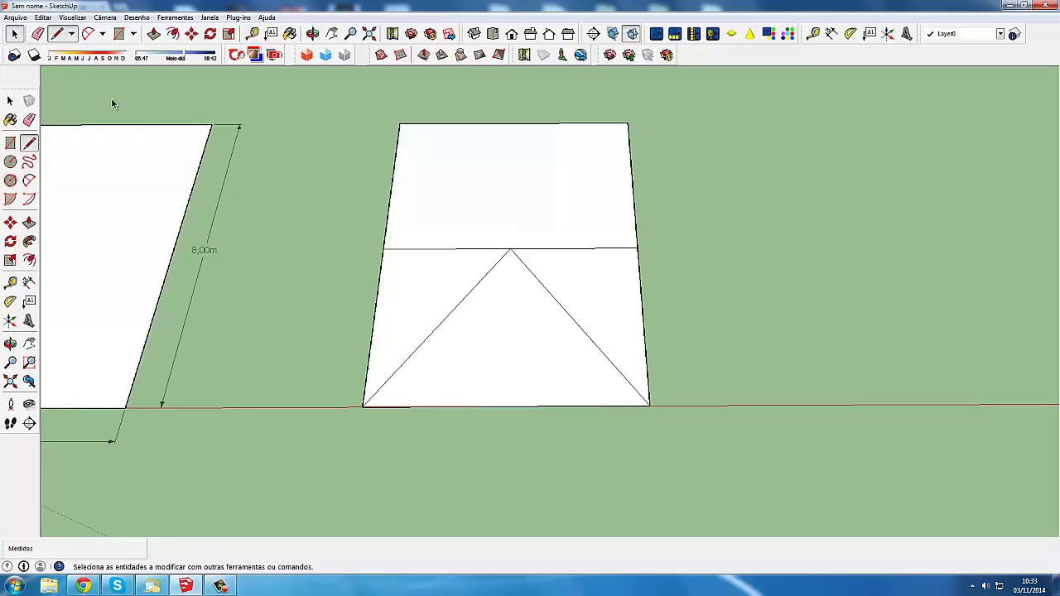
pyautogui.click(472, 294)
pyautogui.scroll(-2, 474, 290)
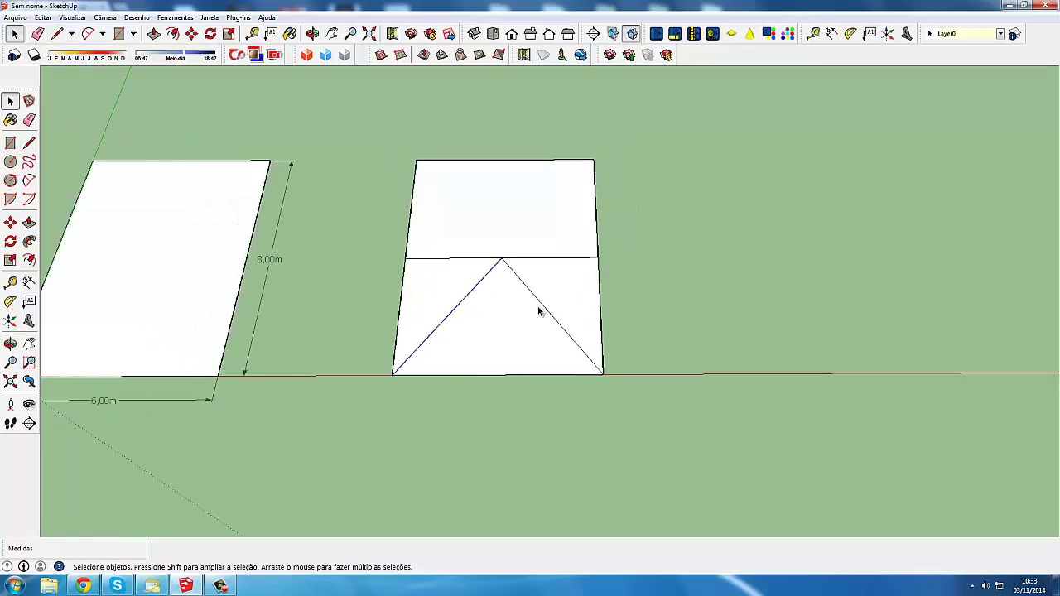
pyautogui.press('Delete')
pyautogui.click(553, 320)
pyautogui.press('Delete')
pyautogui.scroll(2, 552, 321)
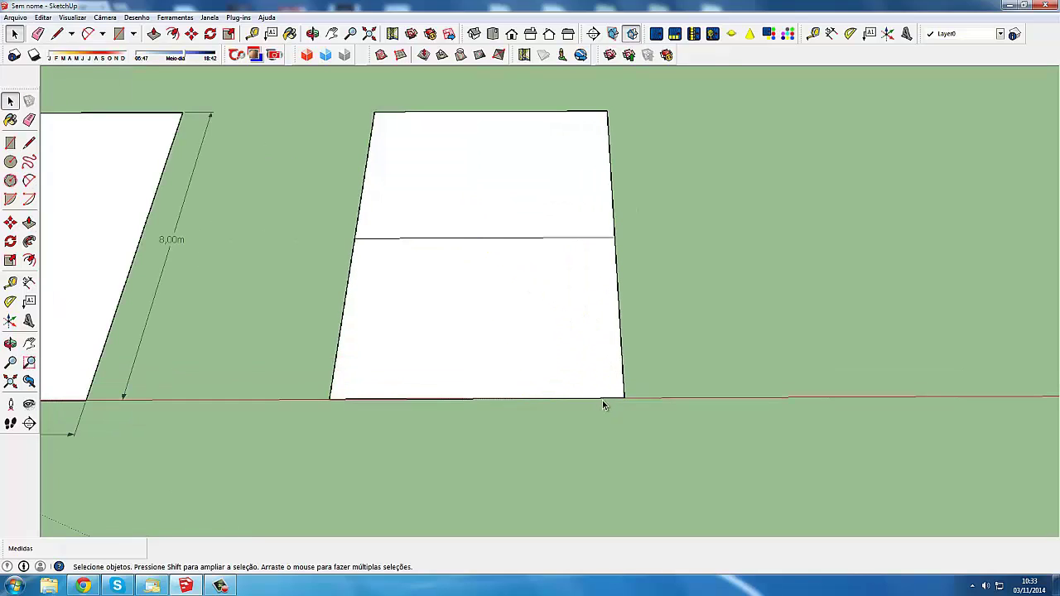
pyautogui.scroll(1, 603, 403)
pyautogui.scroll(1, 603, 403)
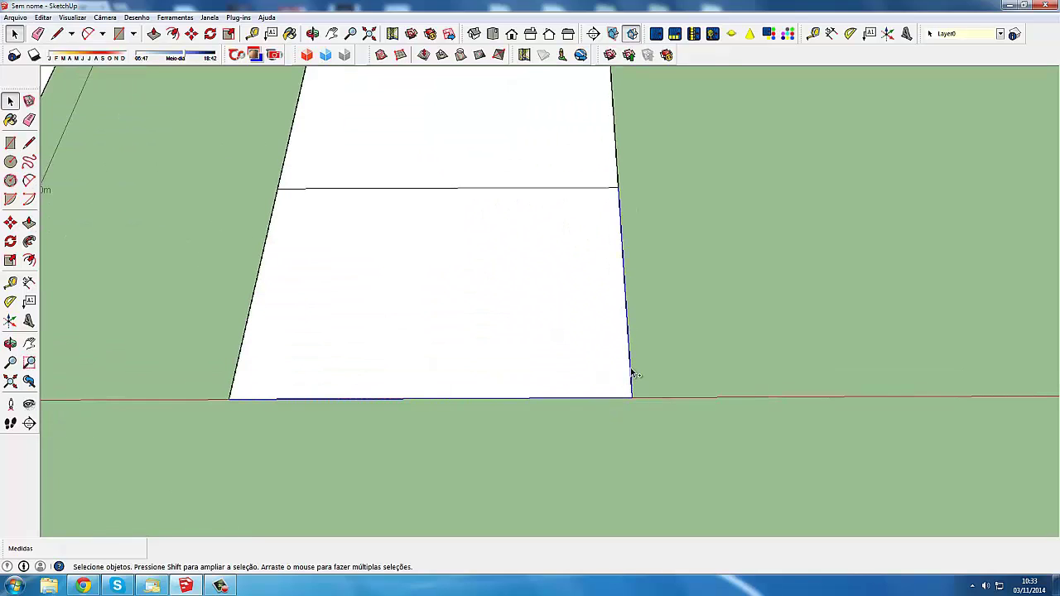
pyautogui.scroll(-1, 634, 375)
pyautogui.scroll(1, 629, 373)
pyautogui.scroll(-1, 615, 372)
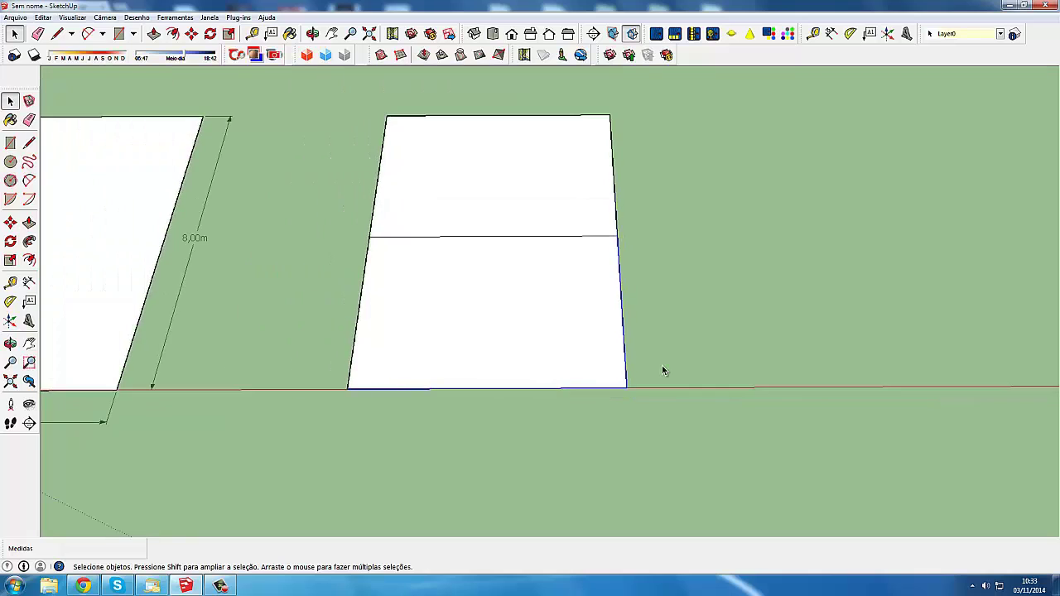
pyautogui.scroll(1, 653, 372)
# - Select the lower half's right vertical edge and orbit the rectangle upright
pyautogui.moveTo(620, 379); pyautogui.dragTo(561, 400, button='middle')
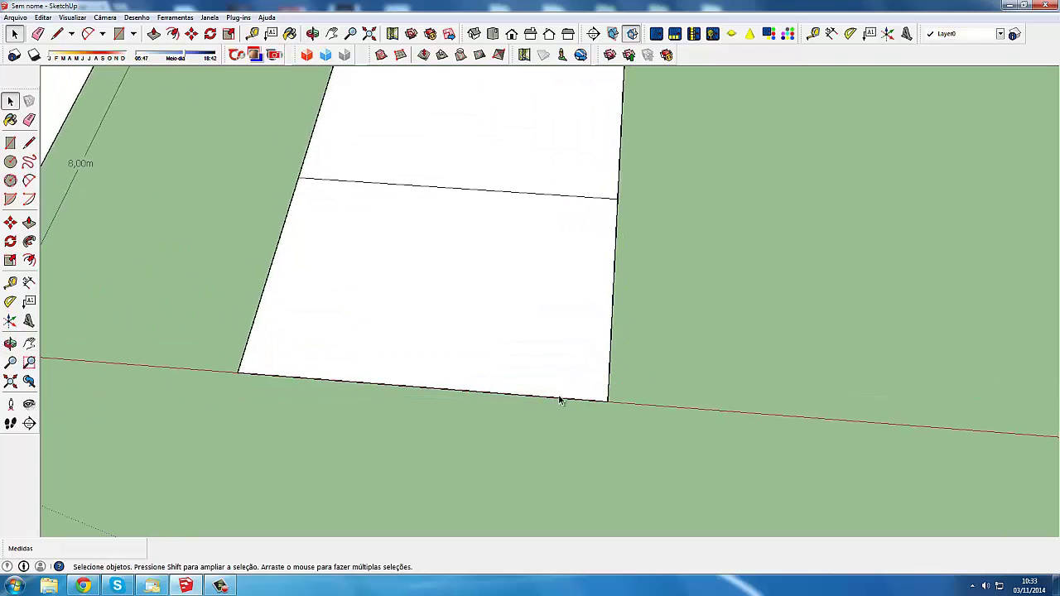
pyautogui.click(606, 386)
pyautogui.click(611, 374)
pyautogui.click(591, 403)
pyautogui.scroll(-3, 512, 296)
pyautogui.moveTo(413, 280); pyautogui.dragTo(447, 285, button='middle')
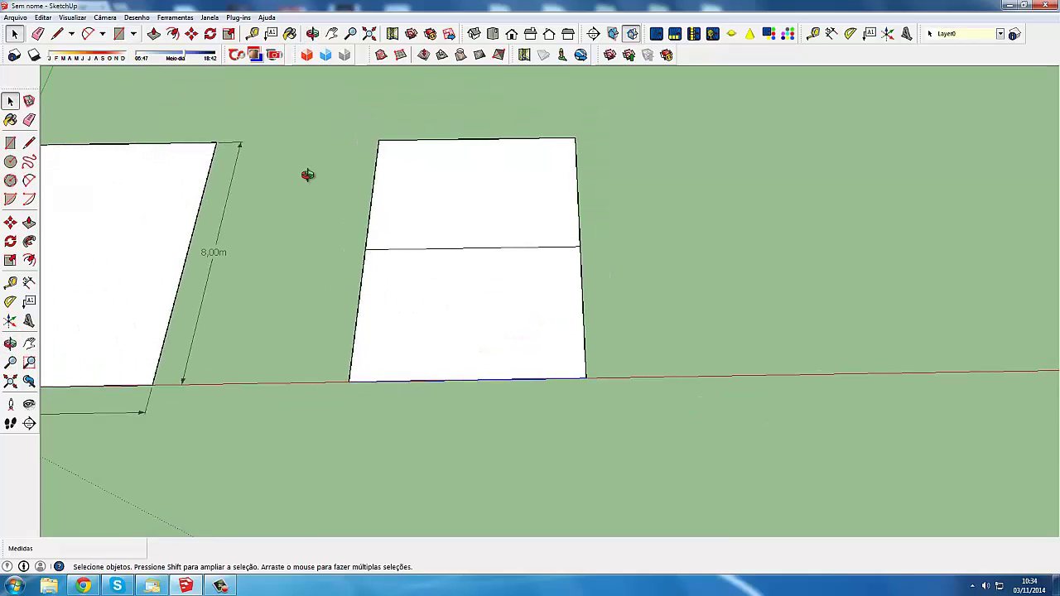
pyautogui.moveTo(307, 175)
pyautogui.mouseDown(button='middle')
pyautogui.moveTo(556, 320)
pyautogui.moveTo(589, 282)
pyautogui.mouseUp(button='middle')
pyautogui.scroll(1, 556, 320)
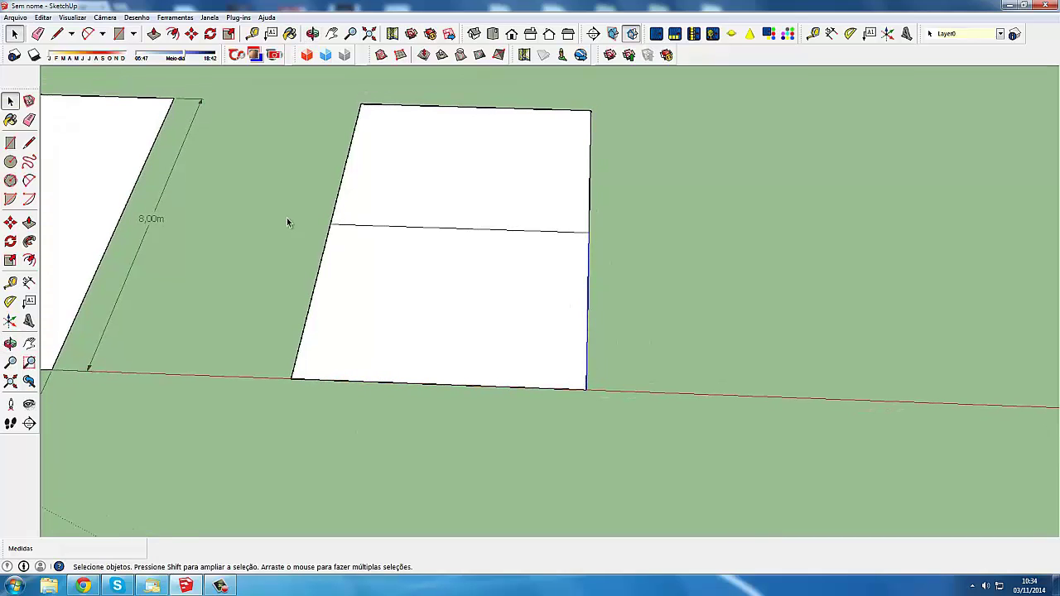
# - Rotate a copy of the right edge 45° about the bottom-right corner to form a hip line
pyautogui.click(10, 241)
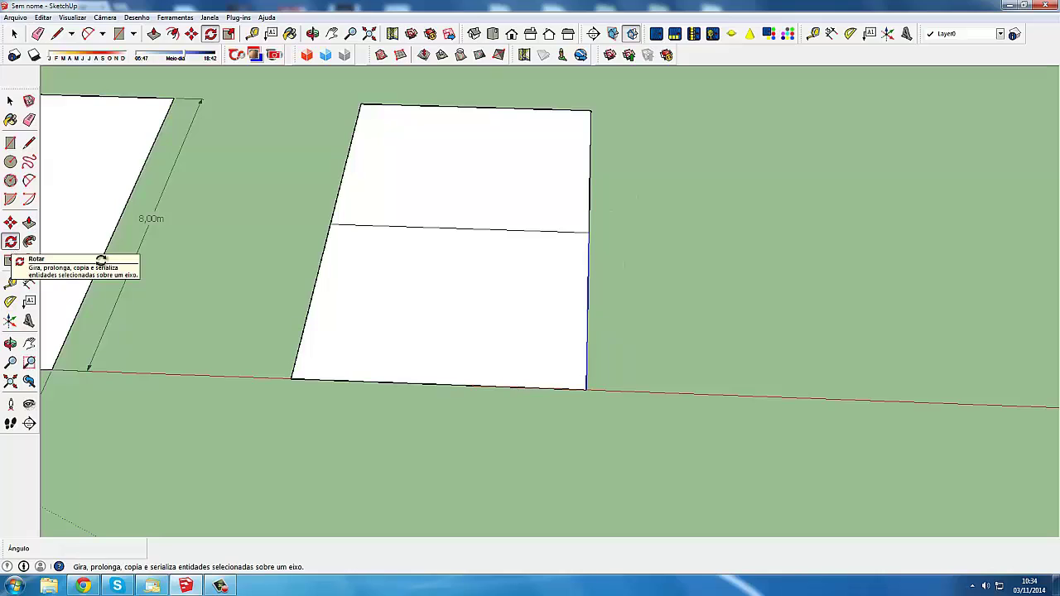
pyautogui.click(588, 385)
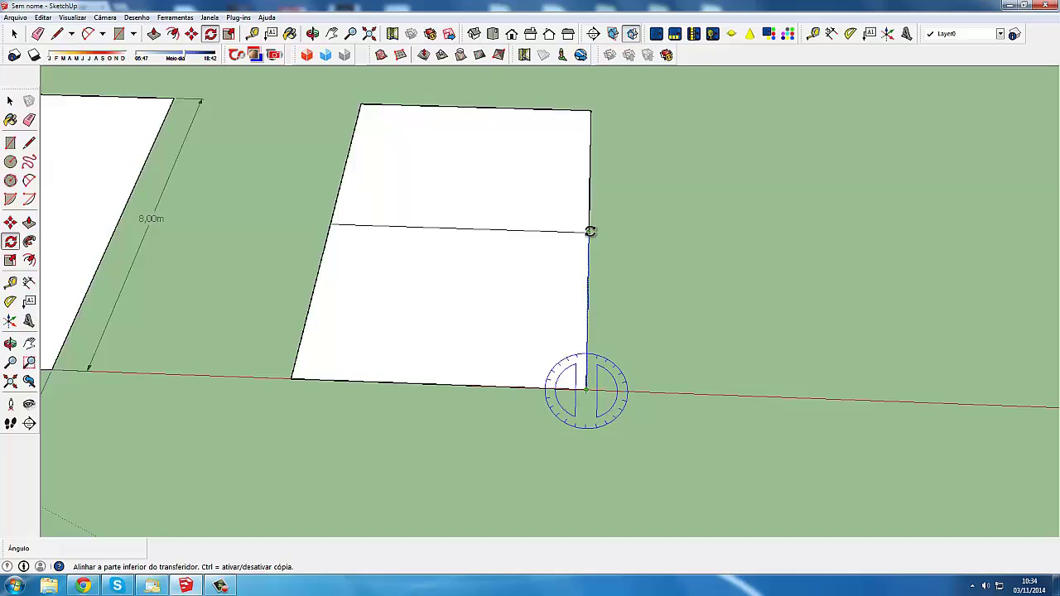
pyautogui.click(589, 231)
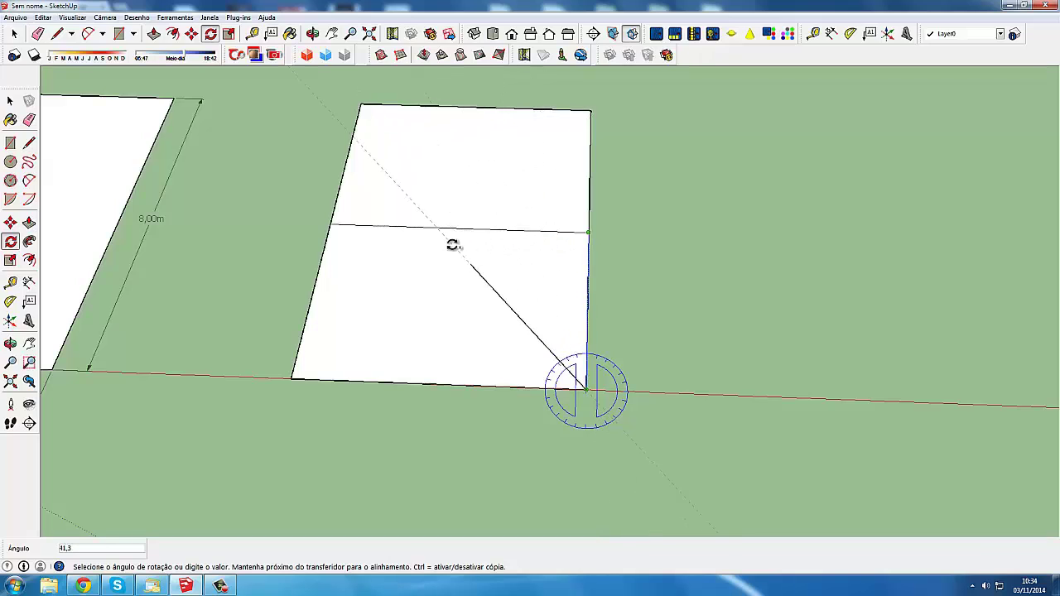
pyautogui.write('45')
pyautogui.press('Return')
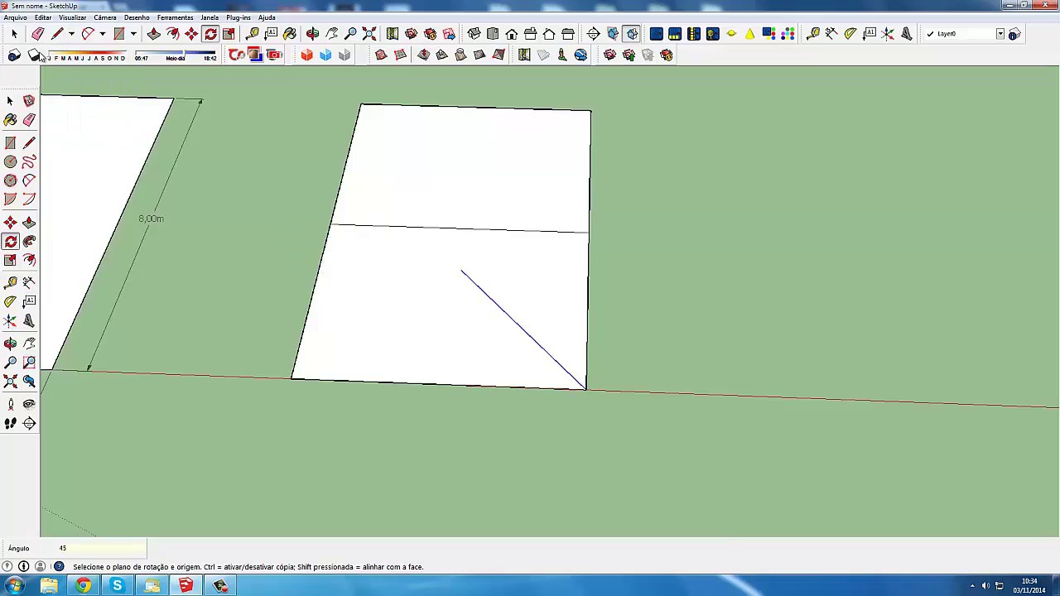
pyautogui.press('space')
pyautogui.scroll(2, 536, 399)
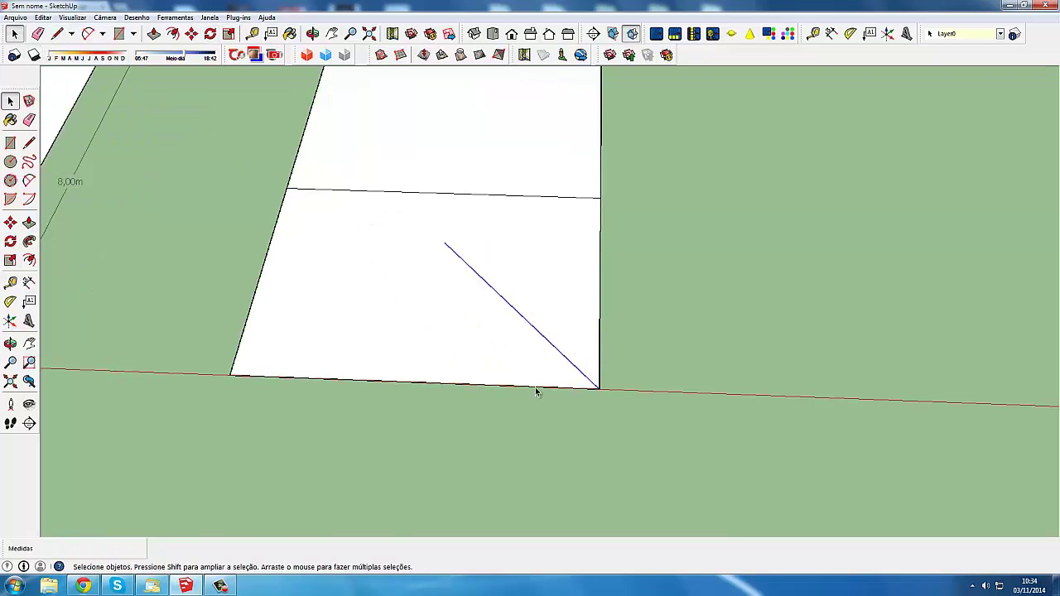
pyautogui.scroll(-2, 536, 392)
pyautogui.scroll(2, 591, 354)
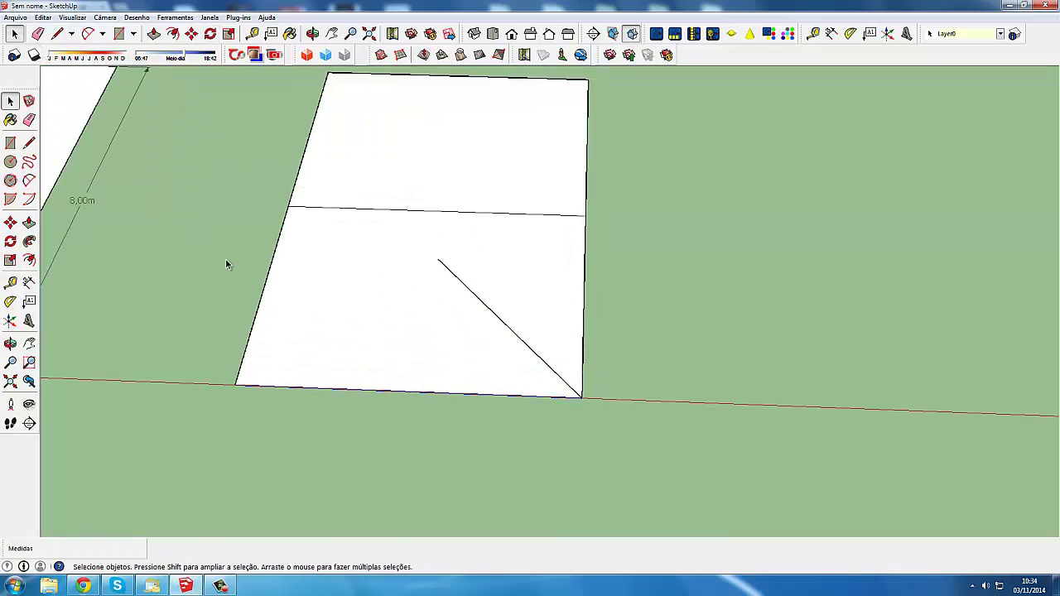
# - After a trial rotation, select the right rectangle's bottom edge
pyautogui.click(10, 241)
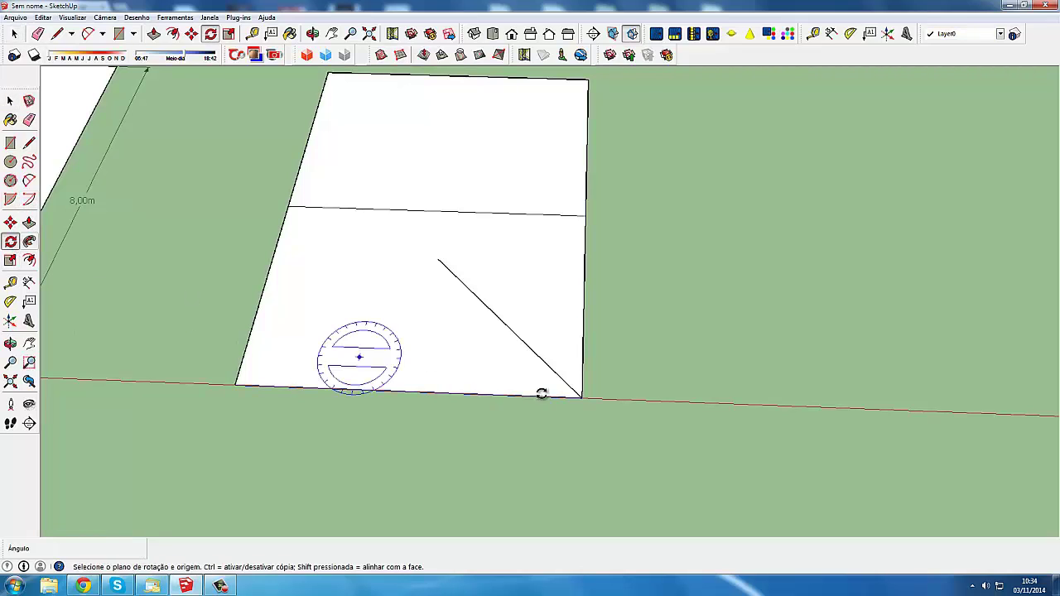
pyautogui.click(582, 399)
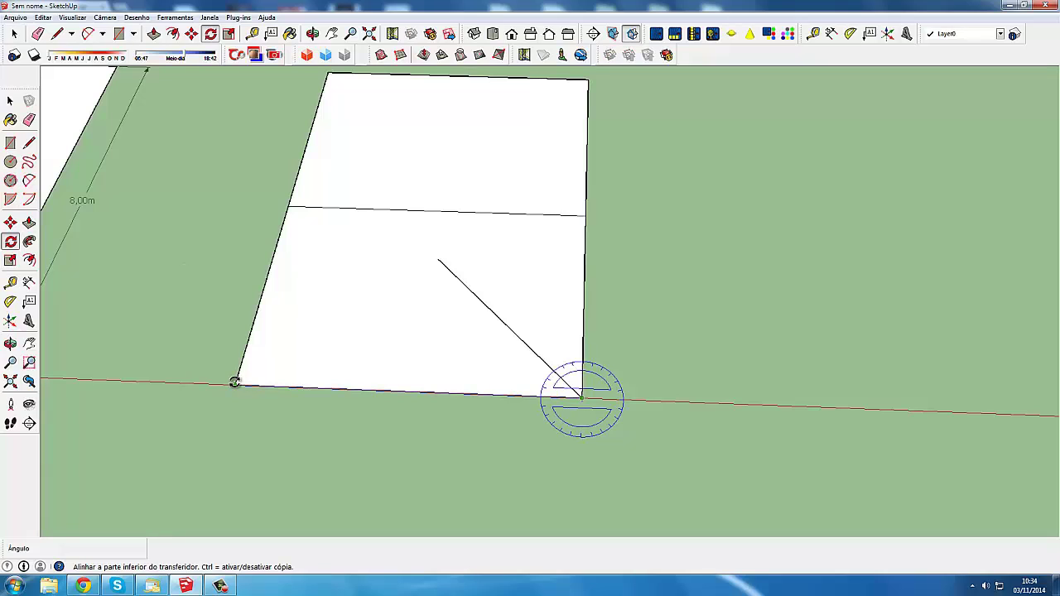
pyautogui.click(235, 381)
pyautogui.write('4')
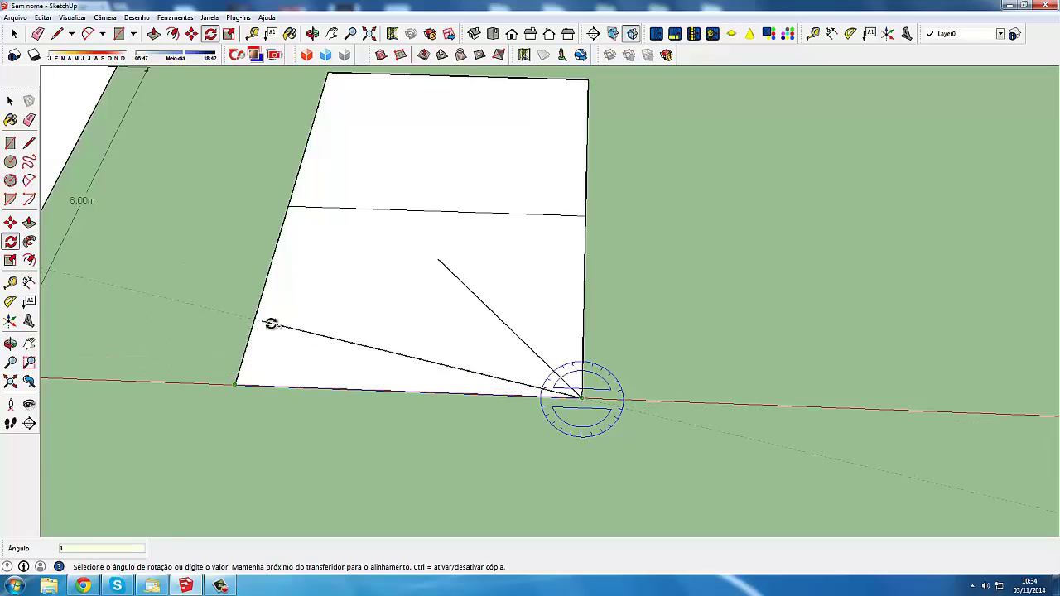
pyautogui.press('Return')
pyautogui.scroll(-2, 447, 302)
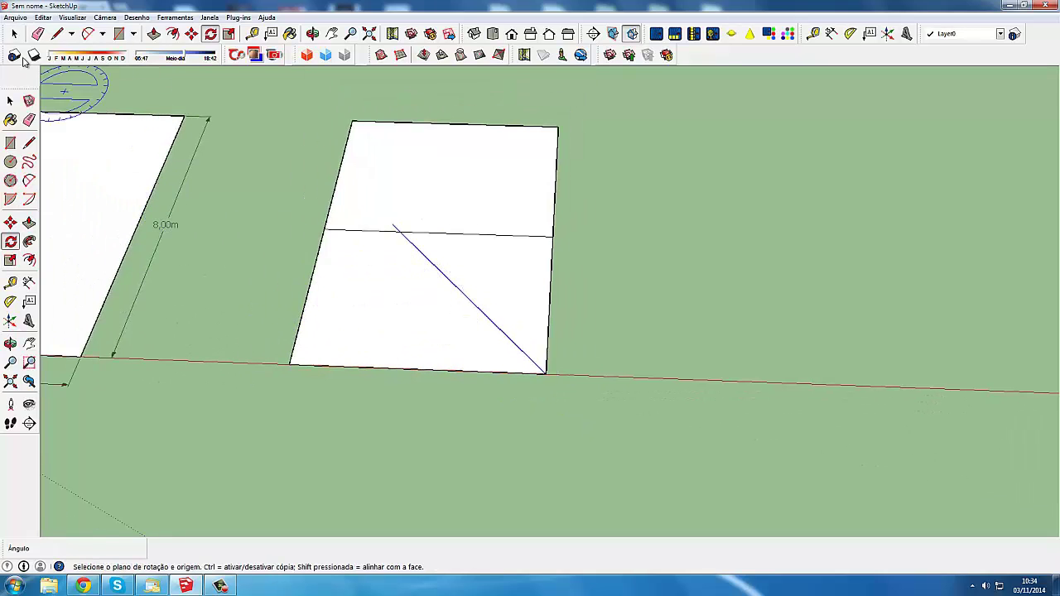
pyautogui.click(14, 34)
pyautogui.scroll(1, 371, 374)
pyautogui.scroll(2, 385, 380)
pyautogui.click(392, 383)
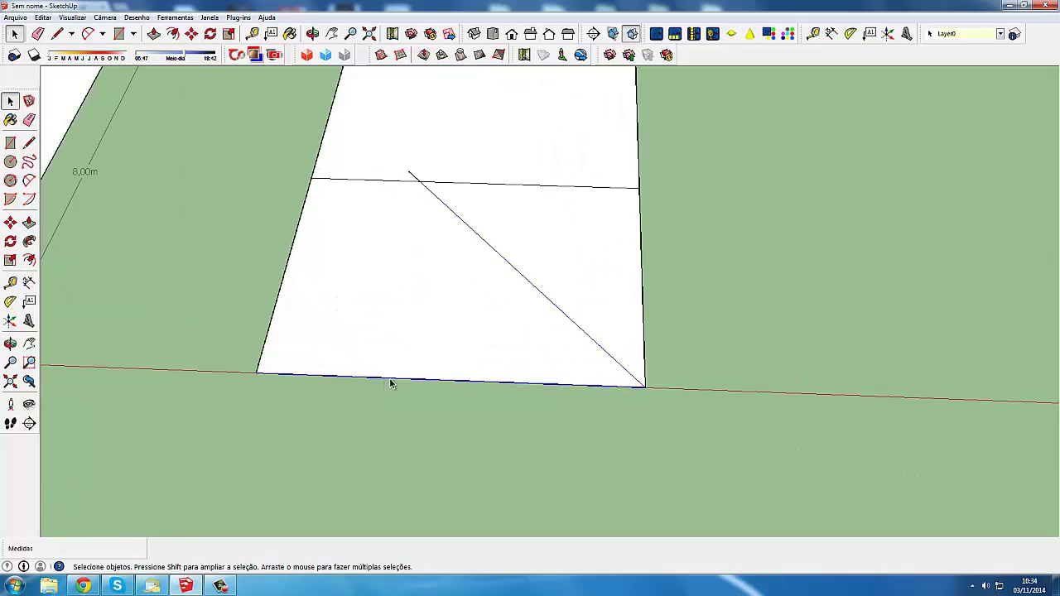
pyautogui.scroll(-2, 391, 383)
pyautogui.scroll(1, 323, 336)
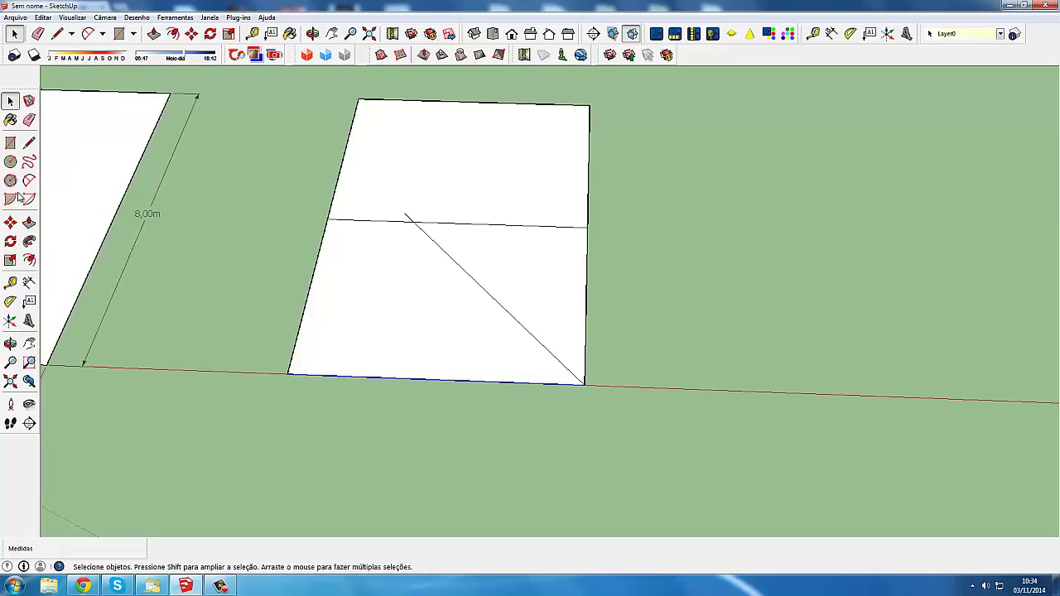
# - Rotate a copy of the bottom edge 45° about the bottom-left corner as a second hip
pyautogui.click(10, 241)
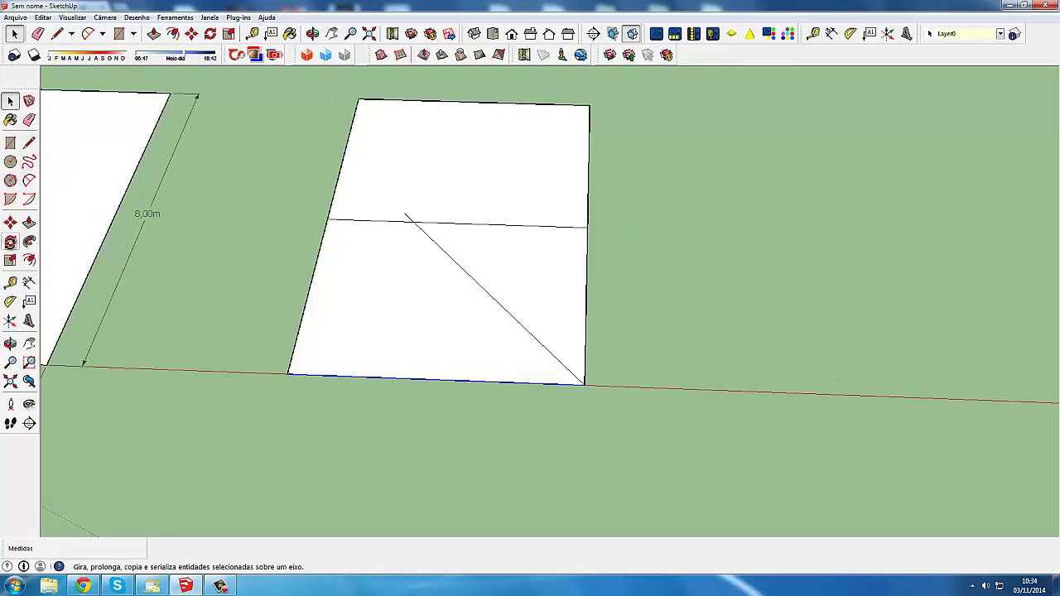
pyautogui.click(287, 374)
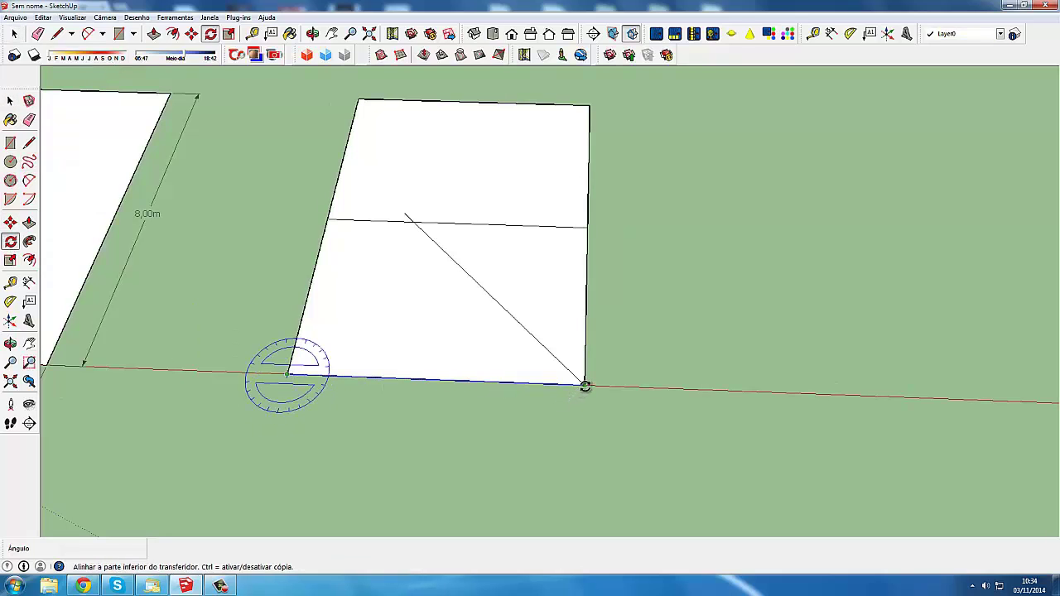
pyautogui.click(585, 386)
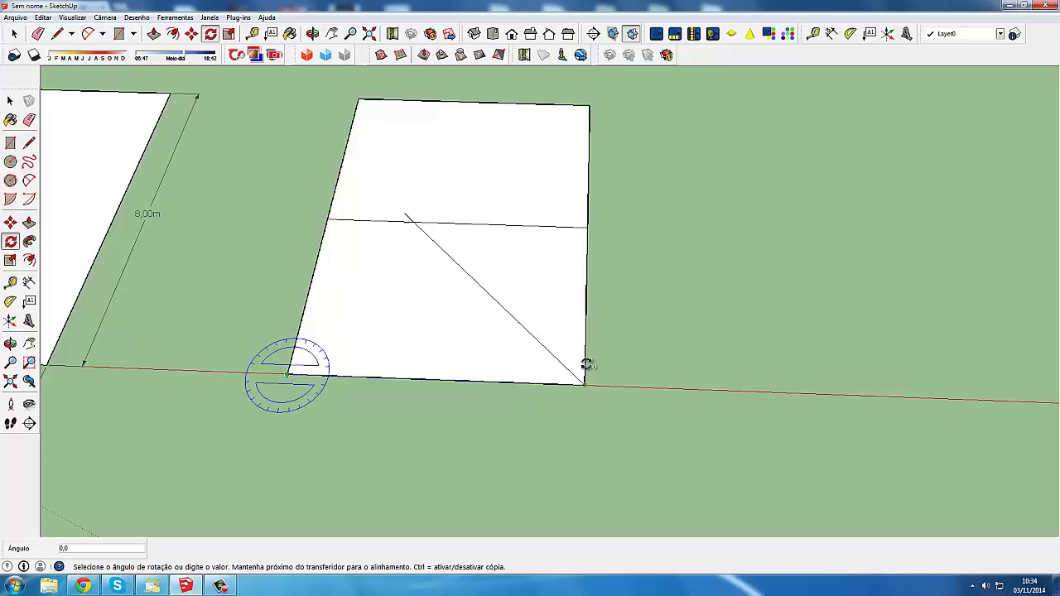
pyautogui.write('45')
pyautogui.click(491, 226)
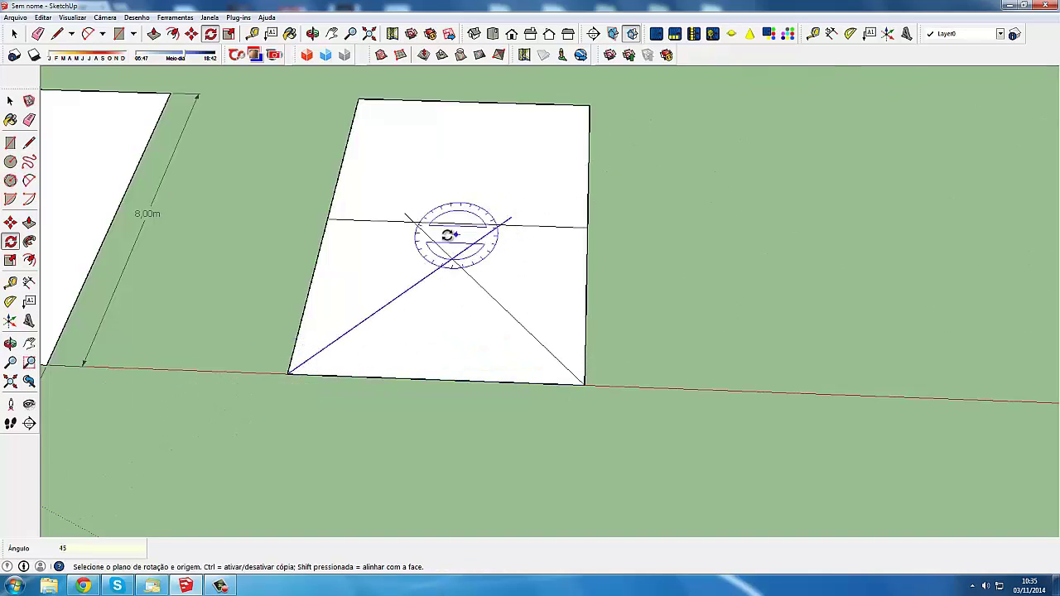
pyautogui.press('space')
# - Delete both hip segments extending past the apex so the hips meet at one peak
pyautogui.scroll(1, 492, 234)
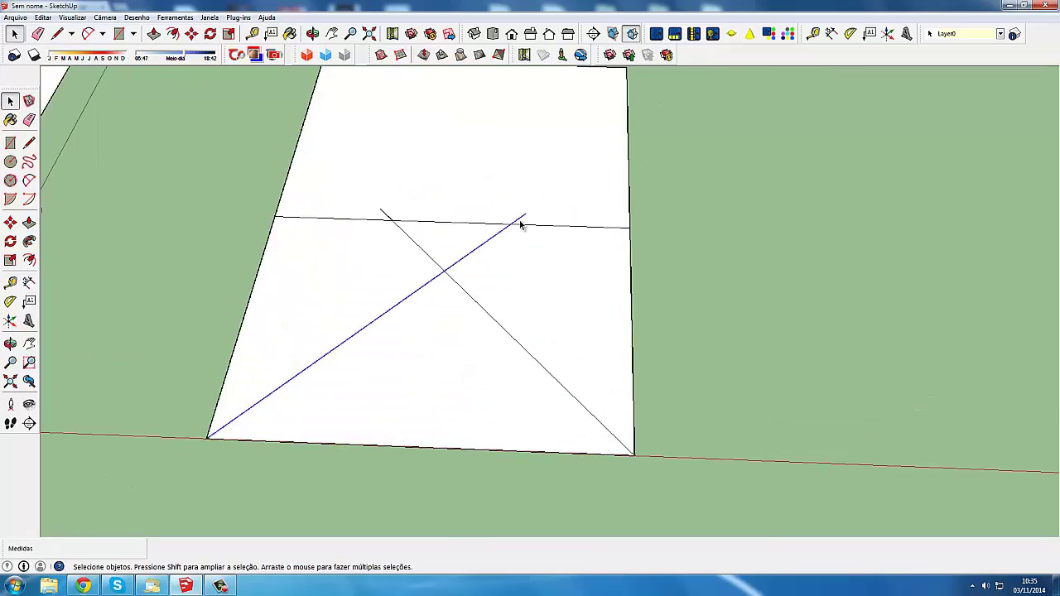
pyautogui.click(520, 220)
pyautogui.press('Delete')
pyautogui.scroll(-2, 489, 232)
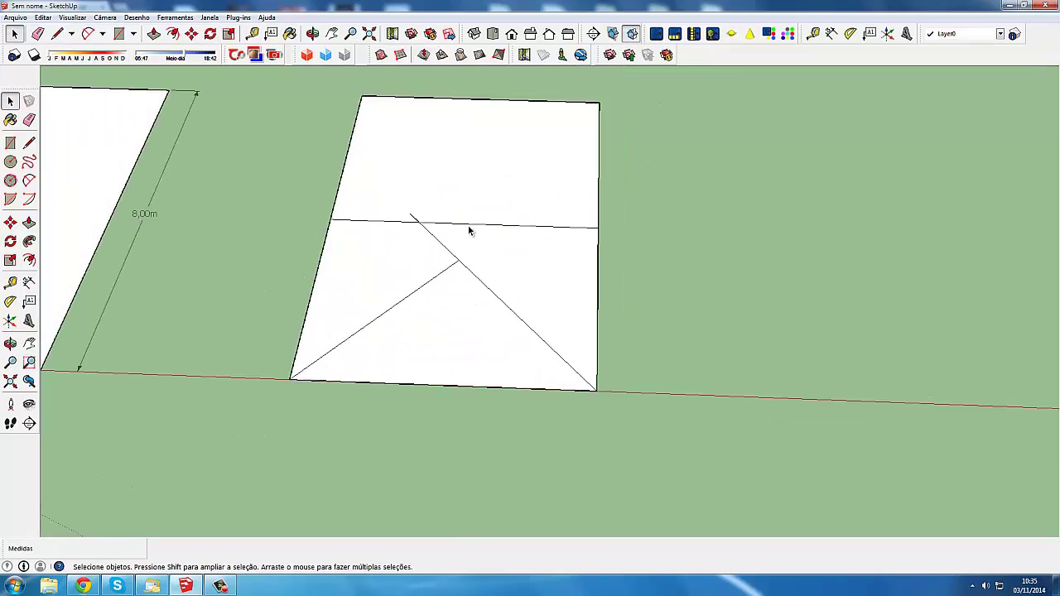
pyautogui.scroll(2, 393, 219)
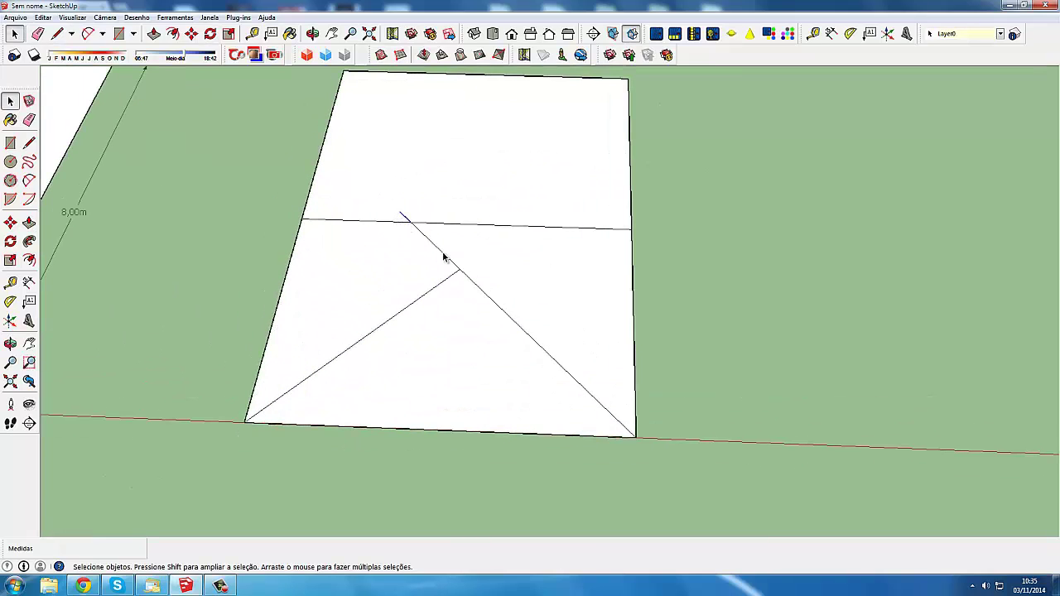
pyautogui.press('Delete')
pyautogui.scroll(-2, 443, 257)
# - Draw the short ridge line from the hips' apex up to the horizontal cross line
pyautogui.click(57, 33)
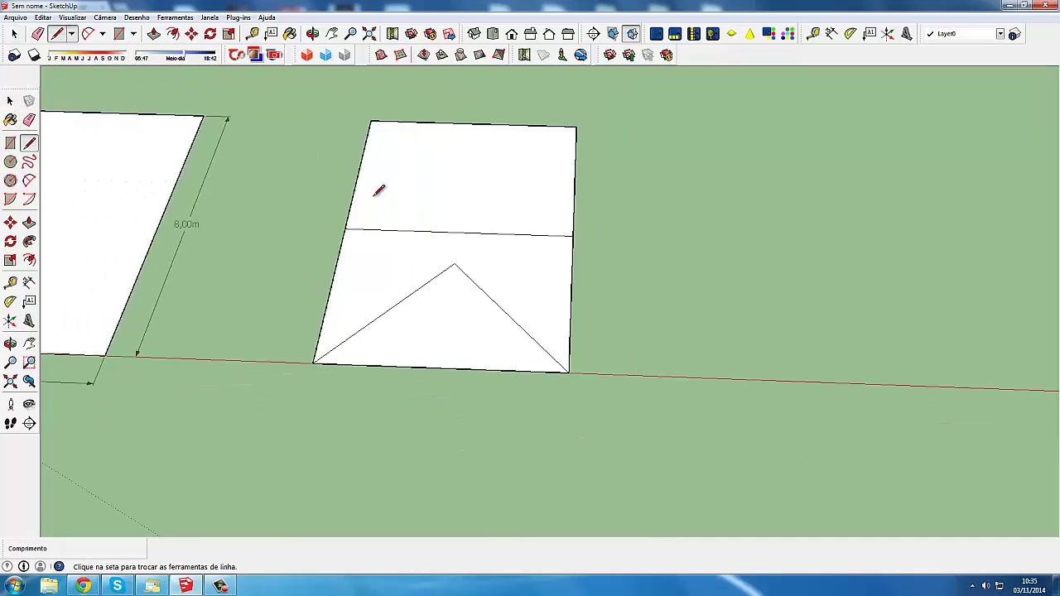
pyautogui.scroll(2, 462, 250)
pyautogui.click(462, 274)
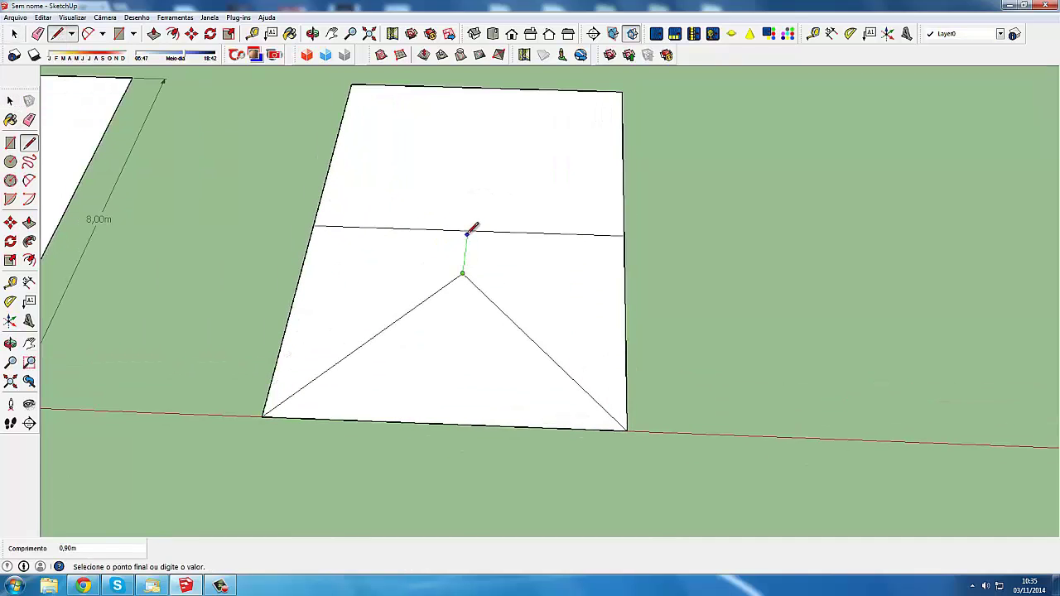
pyautogui.click(467, 231)
pyautogui.scroll(-1, 458, 232)
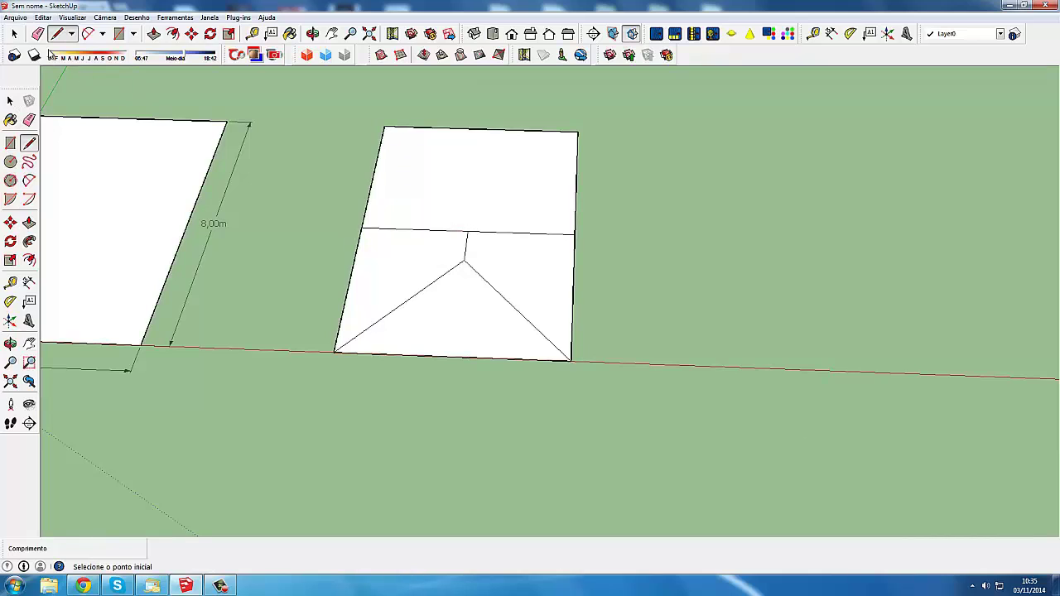
pyautogui.click(13, 33)
# - Orbit and zoom around the rectangles to inspect the hips and ridge of the plan
pyautogui.moveTo(463, 357)
pyautogui.mouseDown(button='middle')
pyautogui.moveTo(514, 261)
pyautogui.moveTo(539, 266)
pyautogui.mouseUp(button='middle')
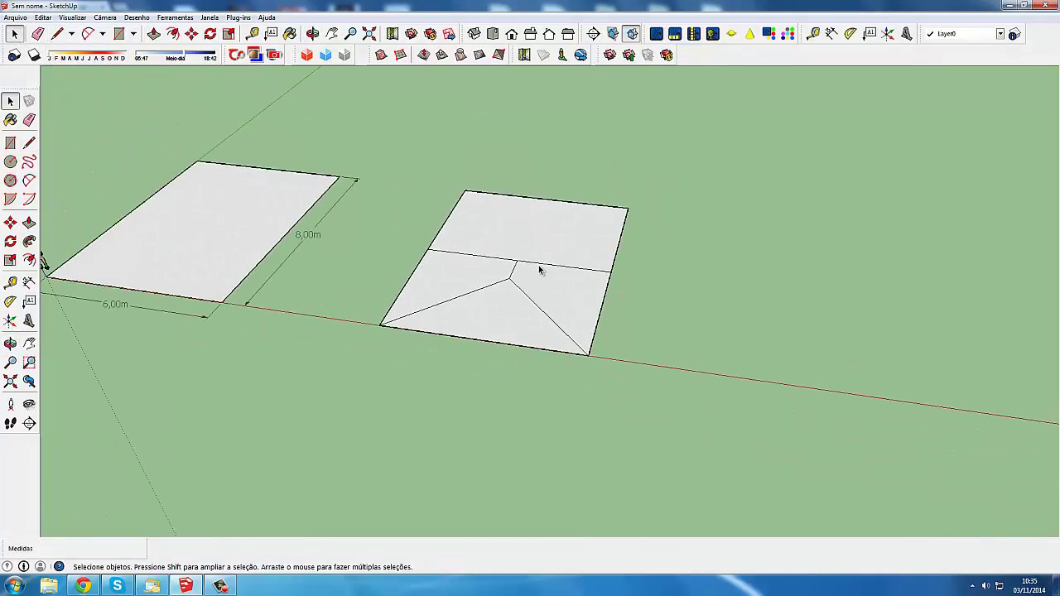
pyautogui.scroll(1, 567, 284)
pyautogui.scroll(2, 566, 284)
pyautogui.scroll(1, 530, 323)
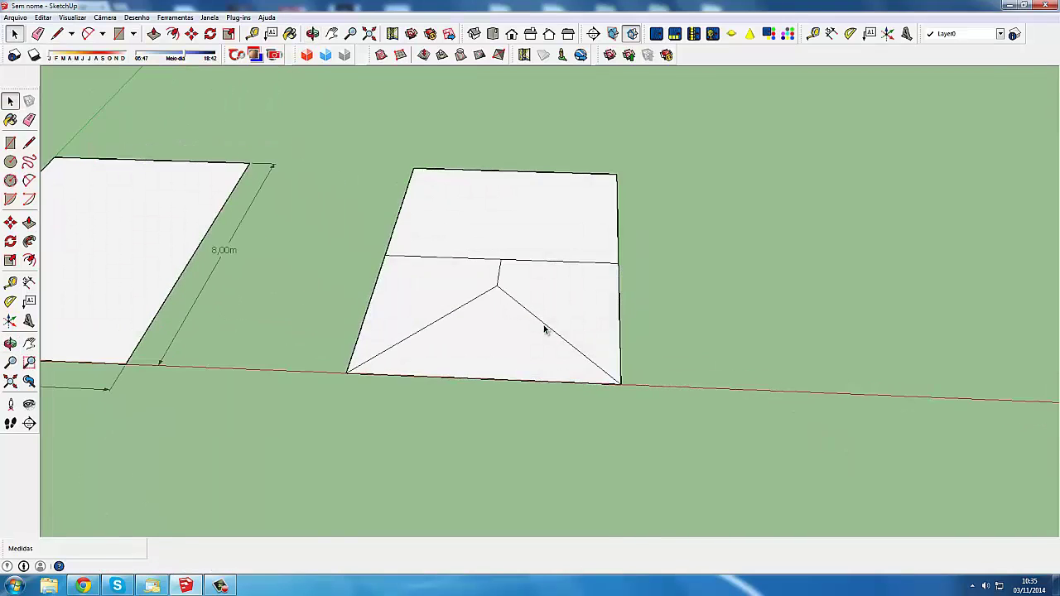
pyautogui.scroll(-2, 551, 328)
pyautogui.moveTo(559, 327)
pyautogui.mouseDown(button='middle')
pyautogui.moveTo(509, 303)
pyautogui.moveTo(556, 289)
pyautogui.moveTo(504, 286)
pyautogui.mouseUp(button='middle')
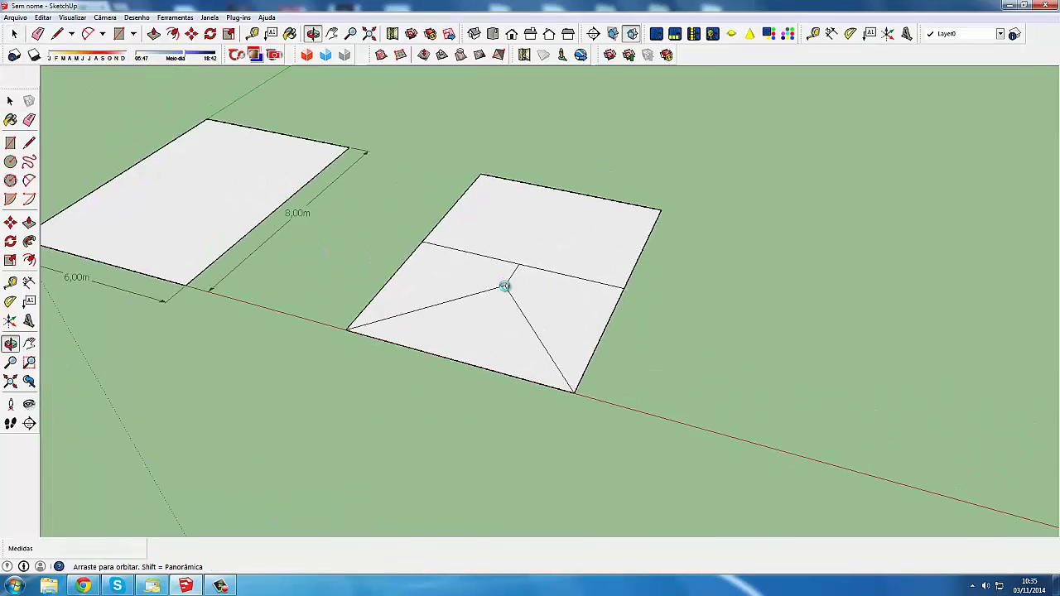
pyautogui.scroll(-2, 505, 286)
pyautogui.scroll(2, 558, 293)
pyautogui.scroll(1, 568, 324)
pyautogui.scroll(2, 571, 333)
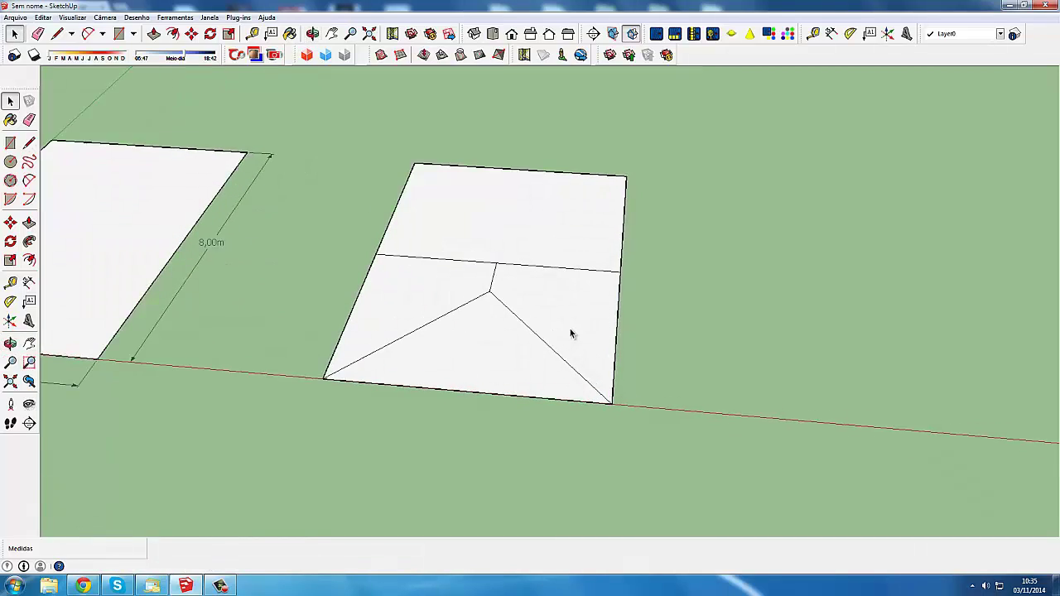
pyautogui.scroll(1, 571, 333)
pyautogui.scroll(1, 562, 322)
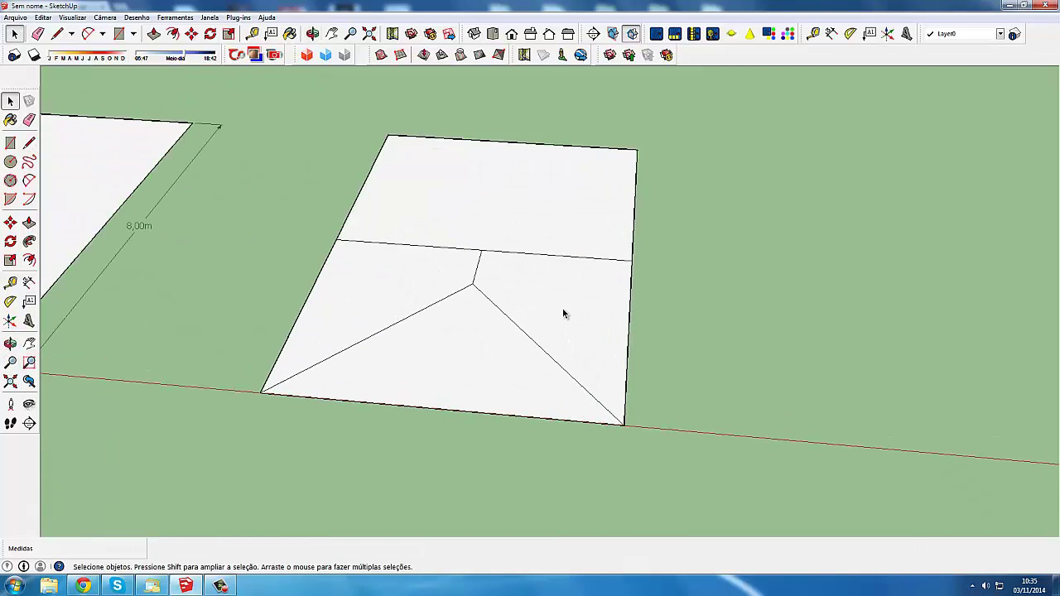
pyautogui.scroll(1, 486, 257)
pyautogui.moveTo(485, 258); pyautogui.dragTo(489, 265, button='middle')
pyautogui.scroll(-2, 489, 265)
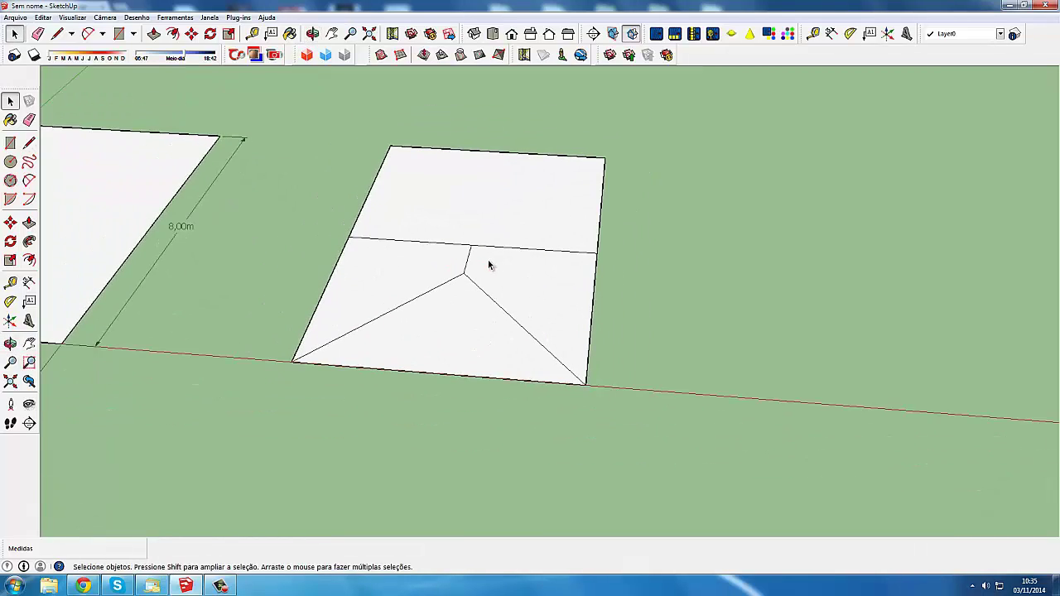
pyautogui.scroll(1, 489, 265)
pyautogui.scroll(-2, 489, 265)
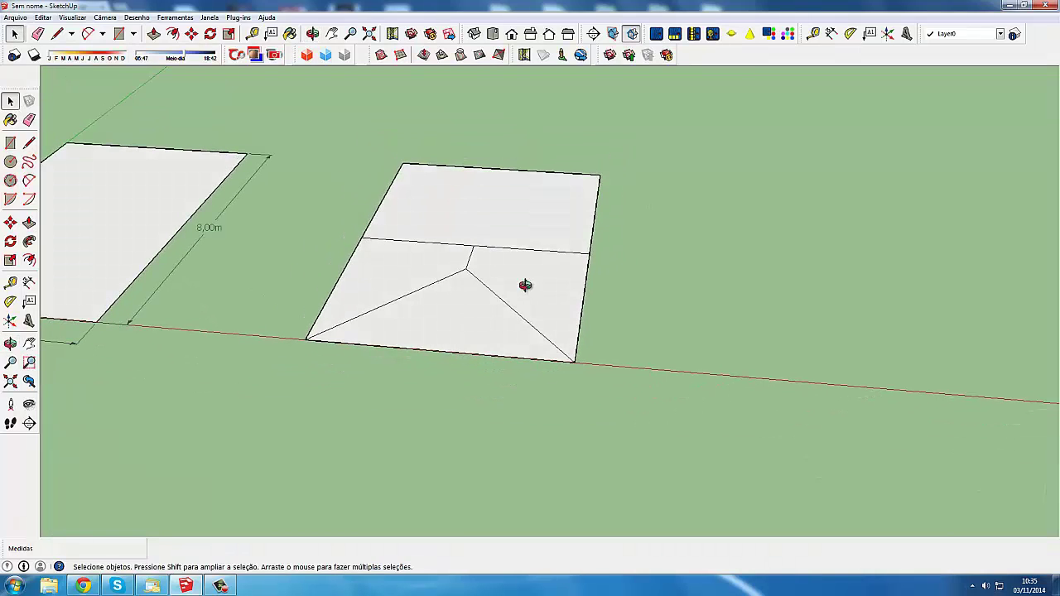
pyautogui.moveTo(526, 285)
pyautogui.mouseDown(button='middle')
pyautogui.moveTo(473, 260)
pyautogui.moveTo(475, 247)
pyautogui.moveTo(541, 251)
pyautogui.mouseUp(button='middle')
pyautogui.scroll(1, 473, 260)
pyautogui.scroll(1, 542, 256)
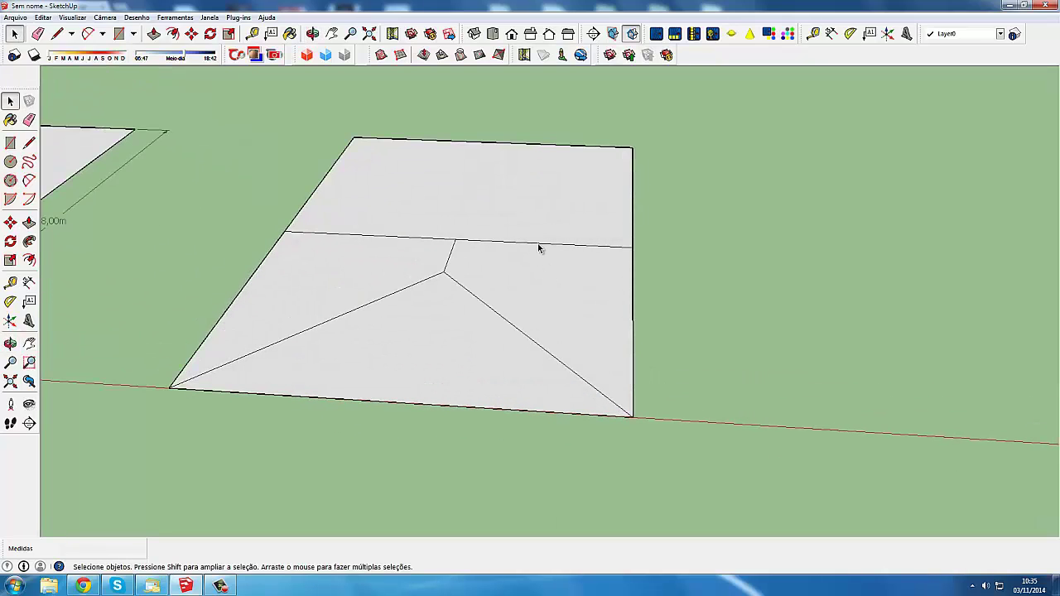
# - Check in Entity Info that the cross line's right segment is 3,00 m, then open Start
pyautogui.click(538, 242)
pyautogui.click(598, 246)
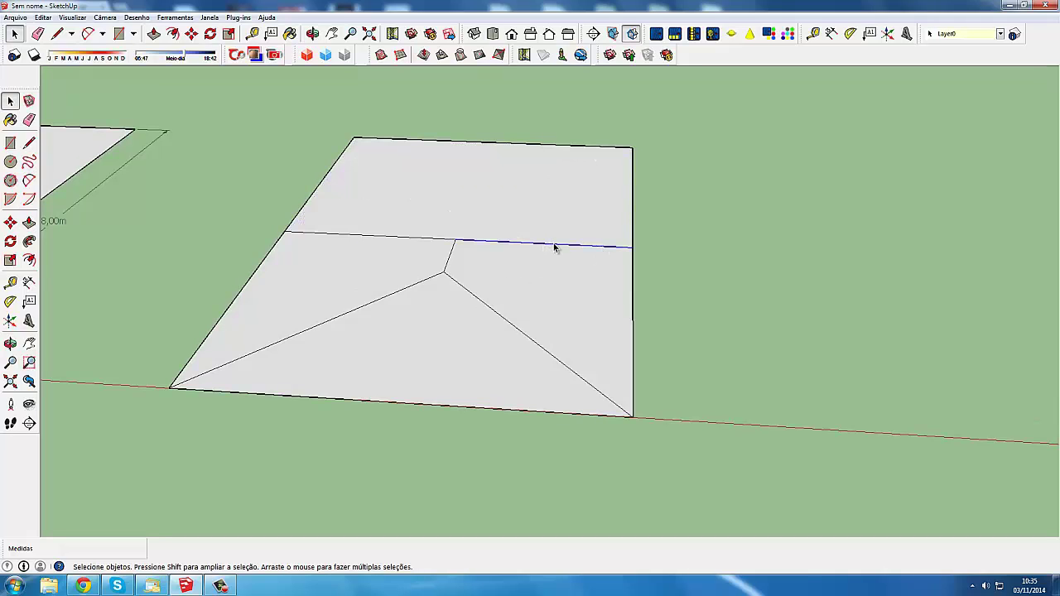
pyautogui.rightClick(555, 248)
pyautogui.click(558, 245)
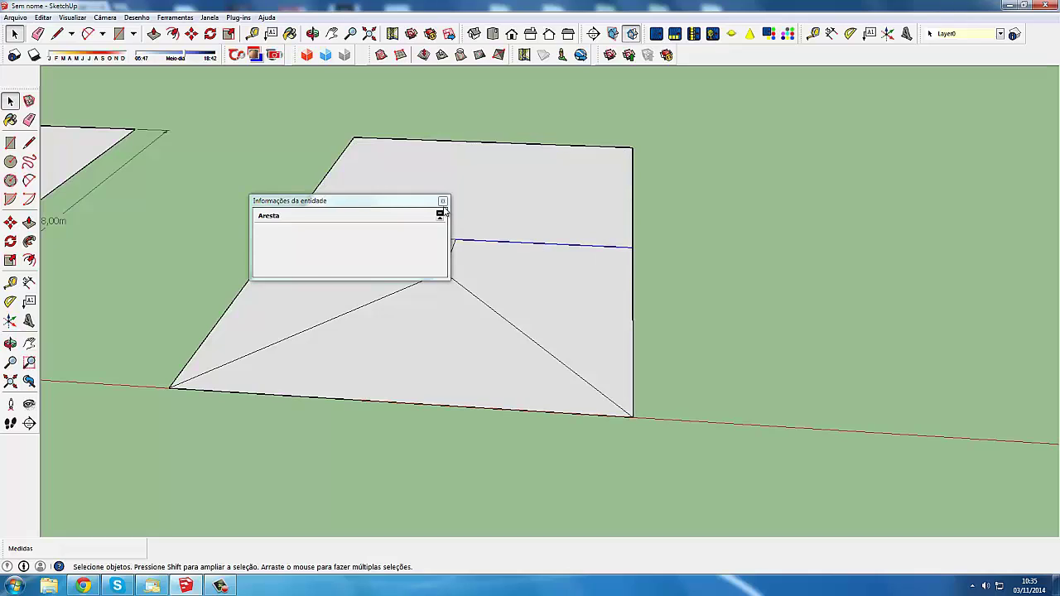
pyautogui.click(442, 201)
pyautogui.rightClick(518, 247)
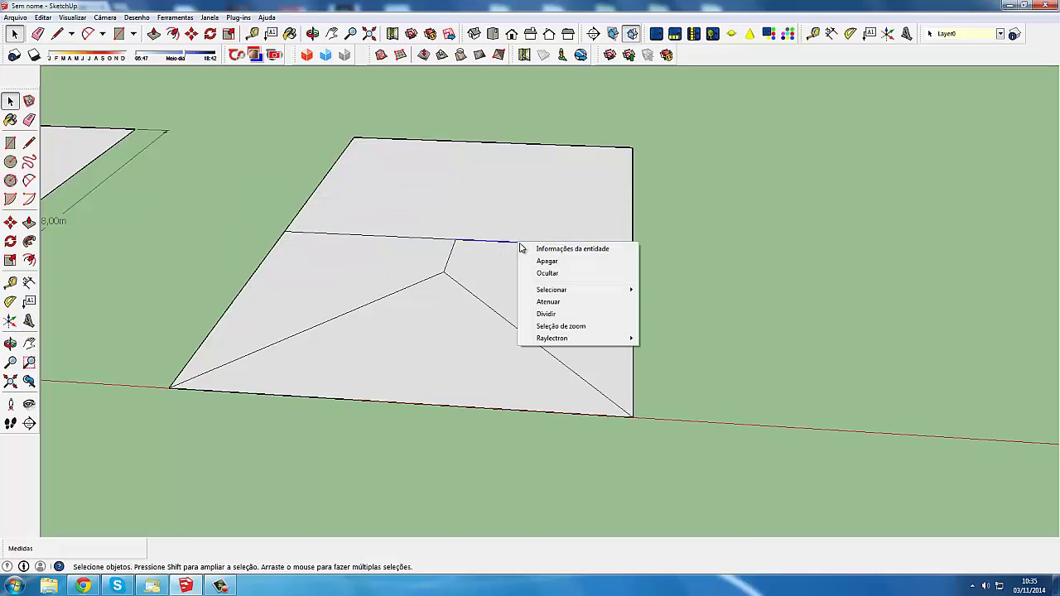
pyautogui.click(551, 246)
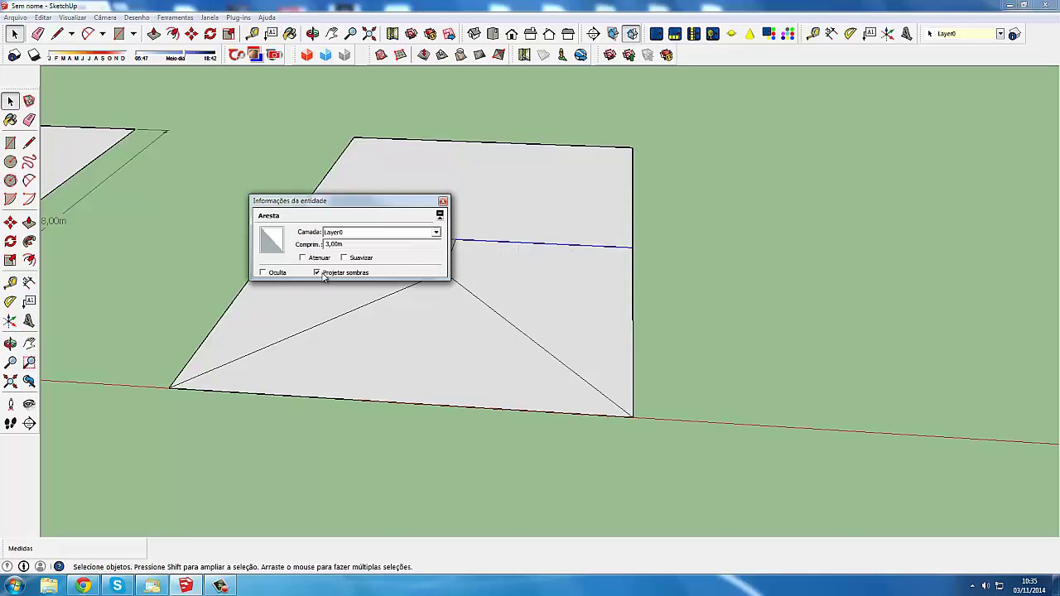
pyautogui.click(443, 202)
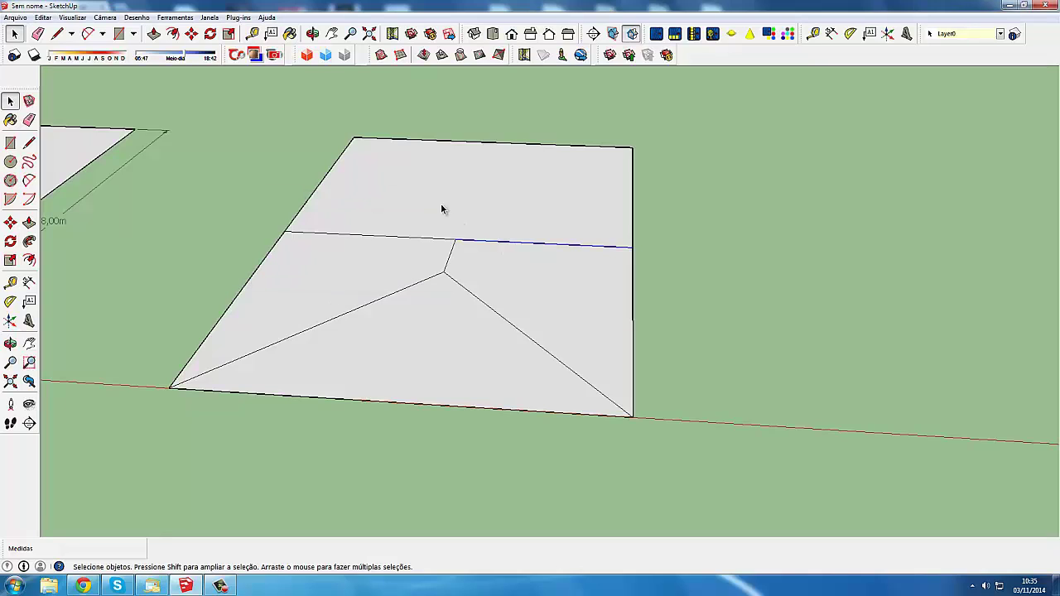
pyautogui.click(15, 584)
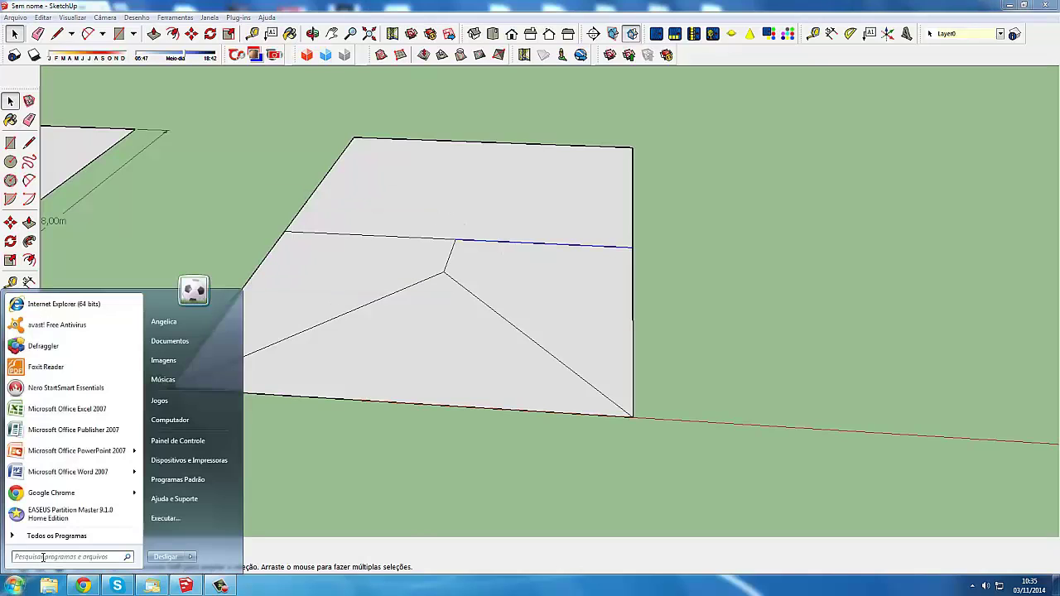
# - Compute 3 × 0,9 in Windows Calculator, then close it
pyautogui.write('cal')
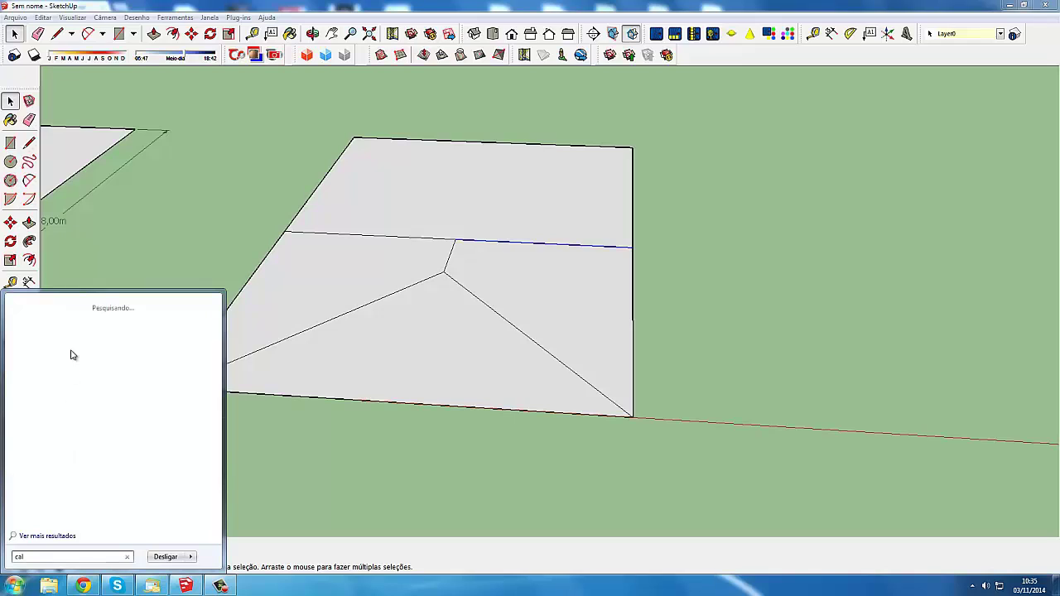
pyautogui.click(77, 319)
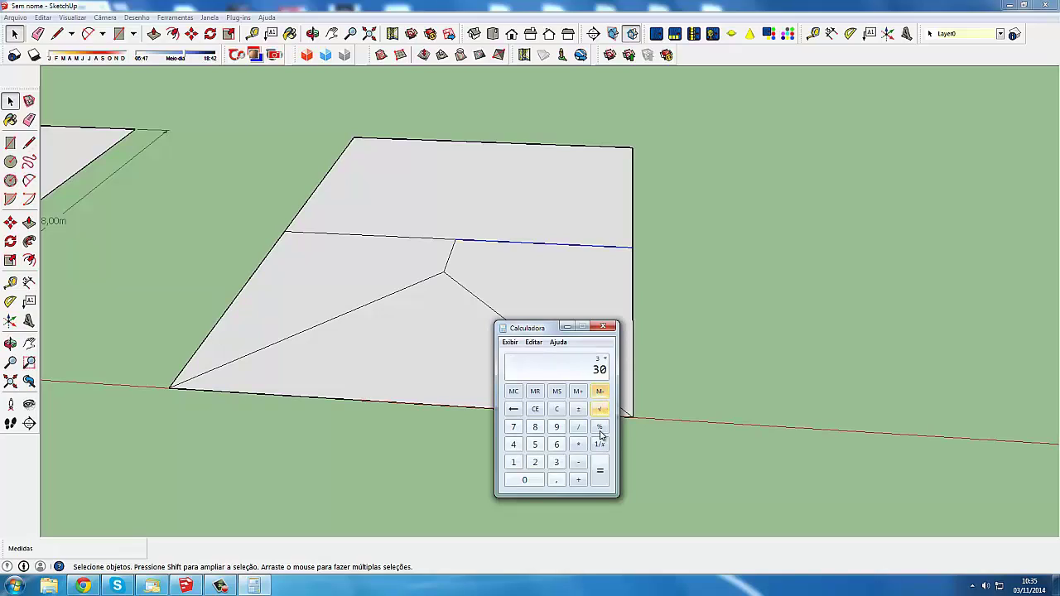
pyautogui.click(609, 330)
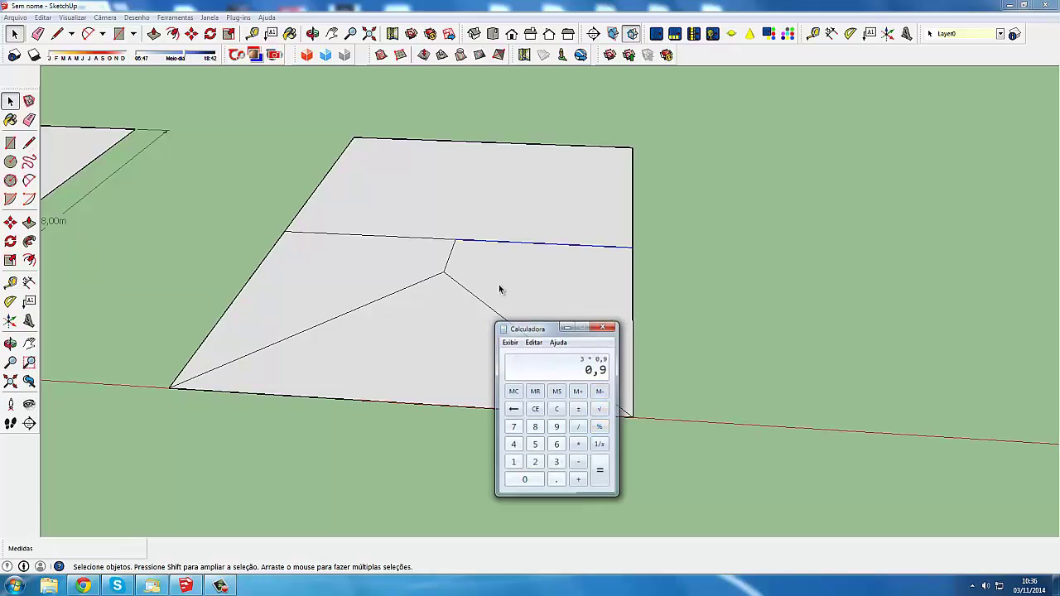
# - Raise a 0,90 m vertical post on the ridge and close a triangle to the ridge's right end
pyautogui.click(29, 143)
pyautogui.click(456, 240)
pyautogui.write(',9')
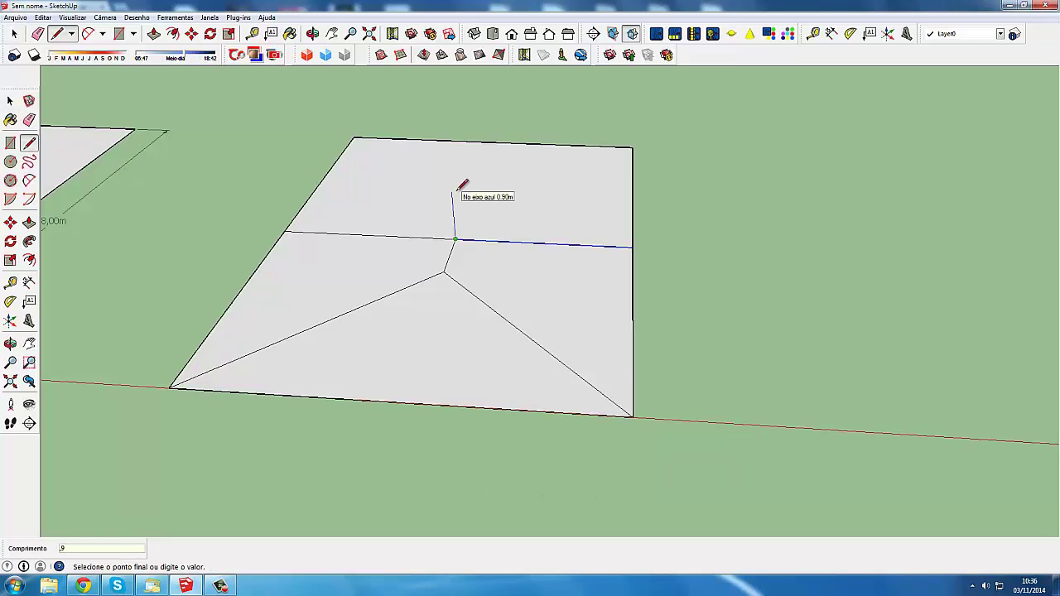
pyautogui.press('Return')
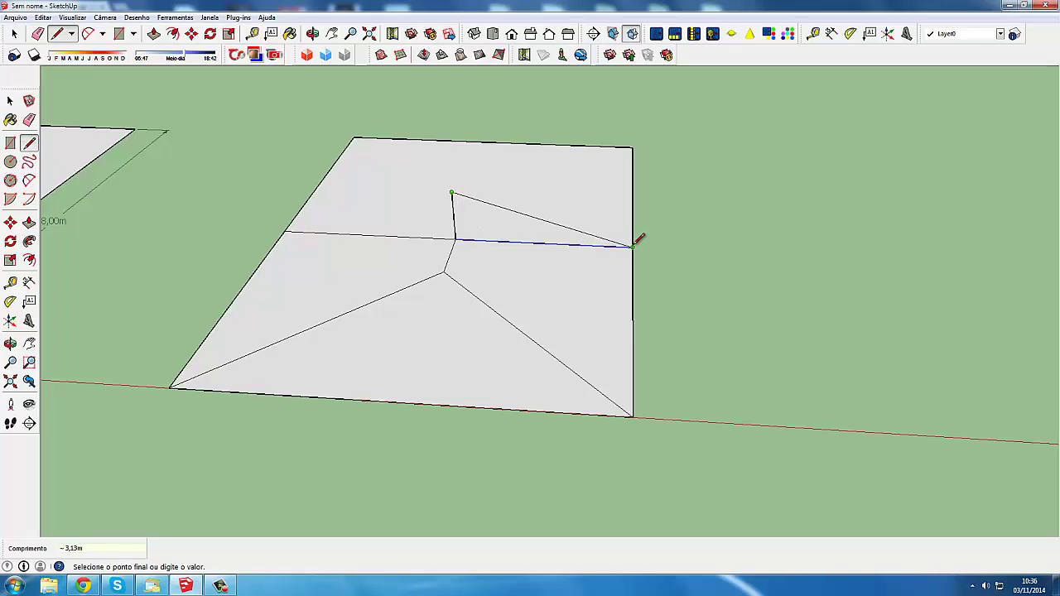
pyautogui.click(633, 246)
pyautogui.scroll(-1, 633, 245)
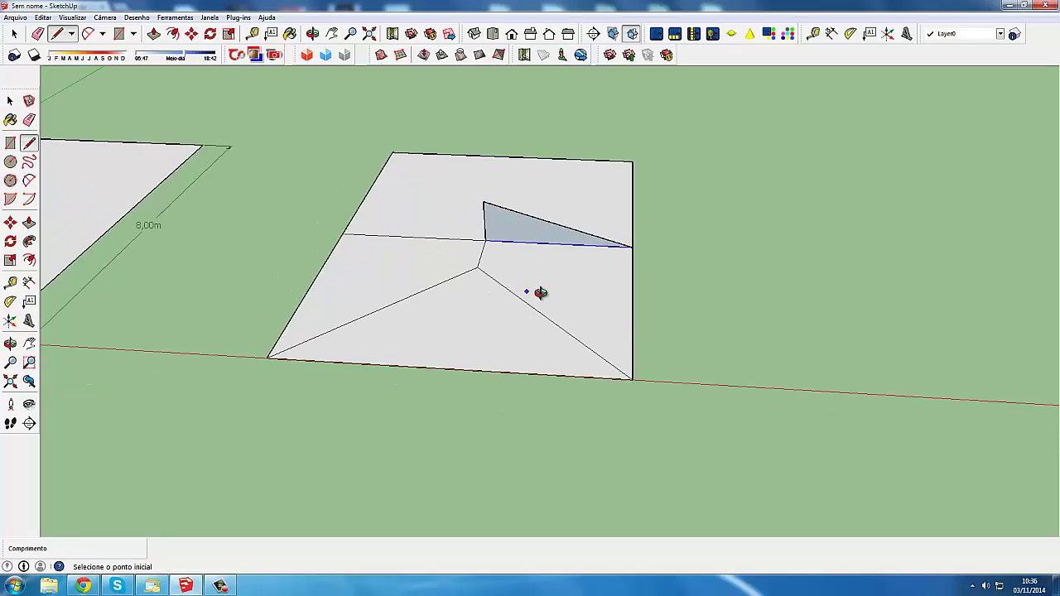
# - Inspect the triangle from several angles and begin a vertical line at the hip junction
pyautogui.moveTo(540, 293)
pyautogui.mouseDown(button='middle')
pyautogui.moveTo(643, 260)
pyautogui.moveTo(563, 359)
pyautogui.mouseUp(button='middle')
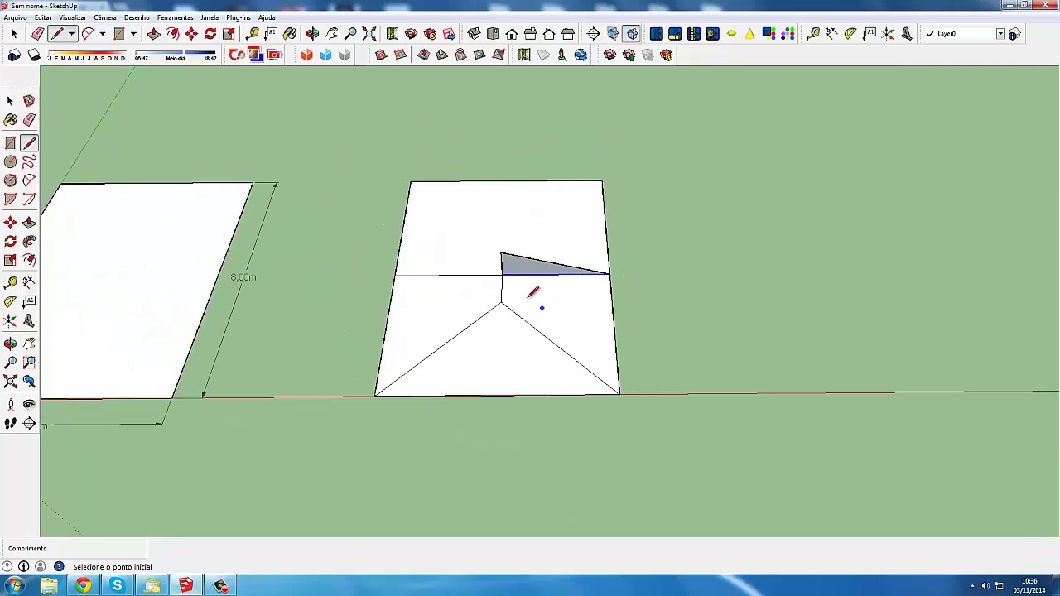
pyautogui.moveTo(533, 292)
pyautogui.mouseDown(button='middle')
pyautogui.moveTo(497, 307)
pyautogui.moveTo(497, 242)
pyautogui.mouseUp(button='middle')
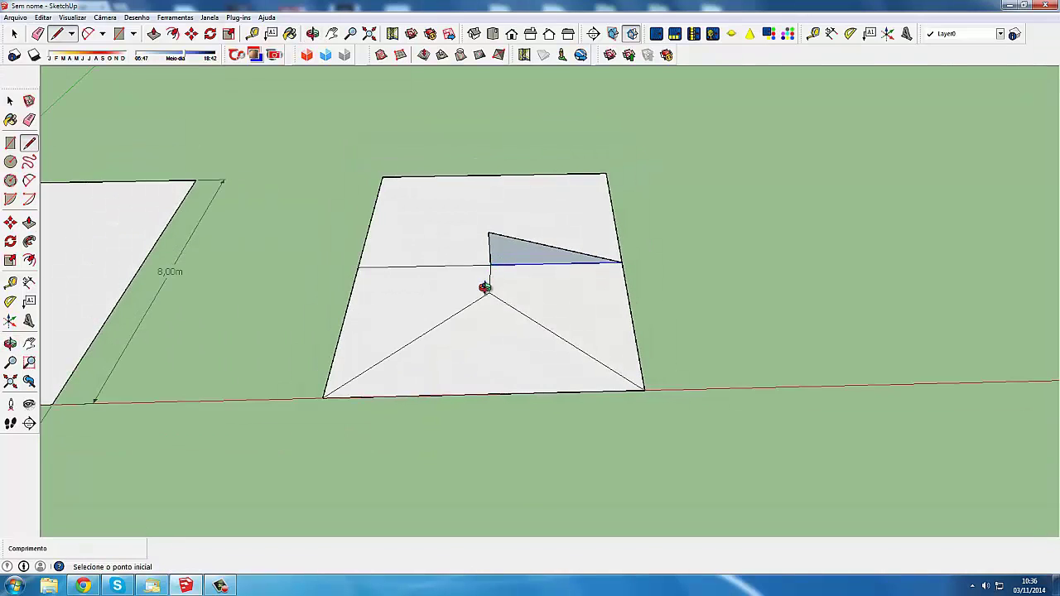
pyautogui.moveTo(486, 287)
pyautogui.mouseDown(button='middle')
pyautogui.moveTo(499, 248)
pyautogui.moveTo(495, 294)
pyautogui.moveTo(497, 208)
pyautogui.mouseUp(button='middle')
pyautogui.click(489, 300)
pyautogui.moveTo(489, 256); pyautogui.dragTo(484, 212, button='middle')
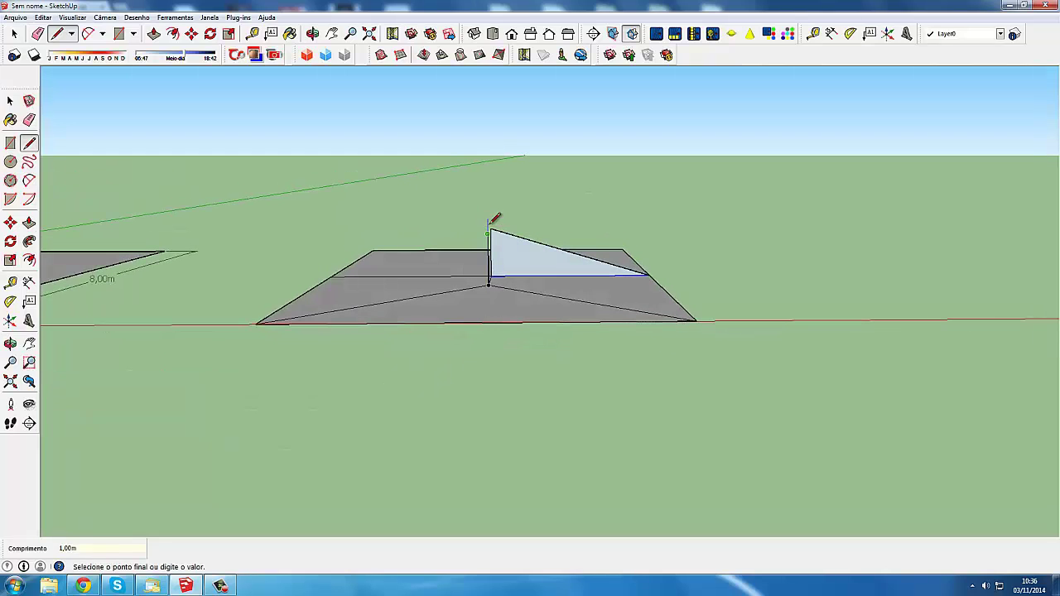
pyautogui.moveTo(492, 229)
pyautogui.mouseDown(button='middle')
pyautogui.moveTo(485, 324)
pyautogui.moveTo(511, 238)
pyautogui.mouseUp(button='middle')
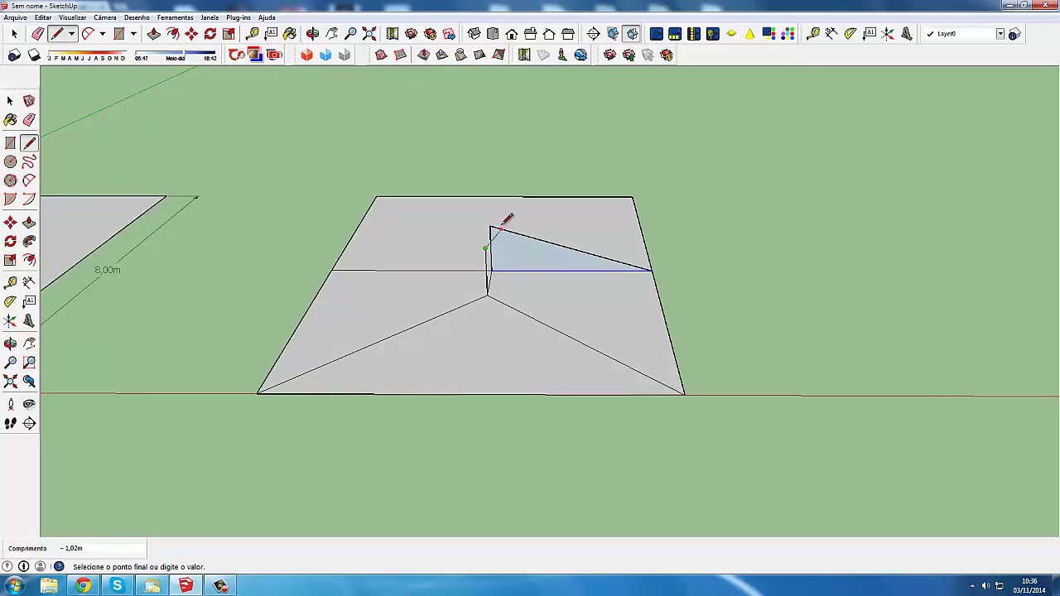
# - Finish the vertical line at the raised apex and draw a hip down to the front right corner
pyautogui.click(490, 225)
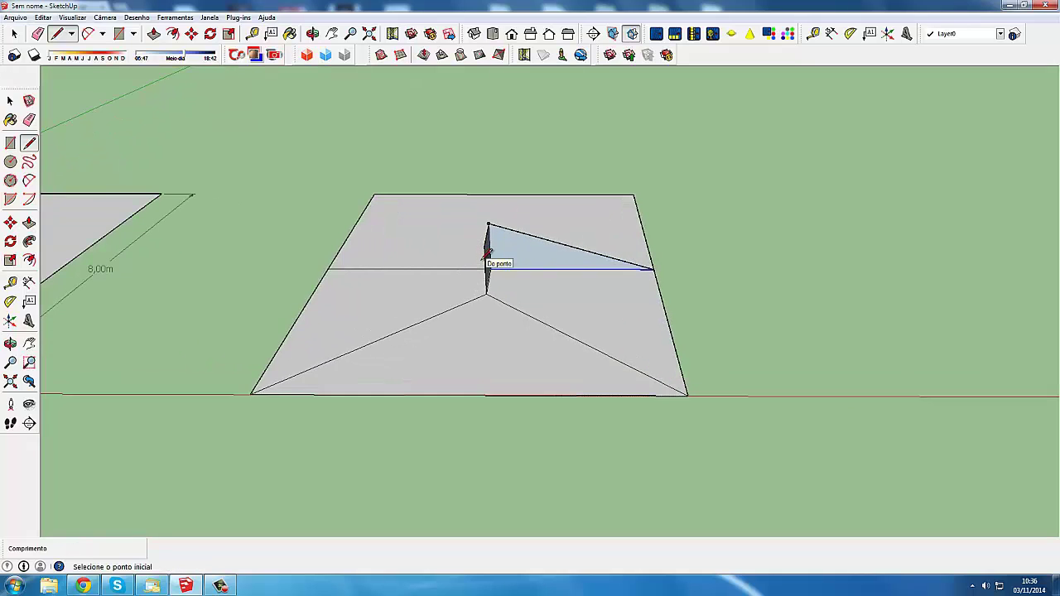
pyautogui.scroll(-2, 488, 253)
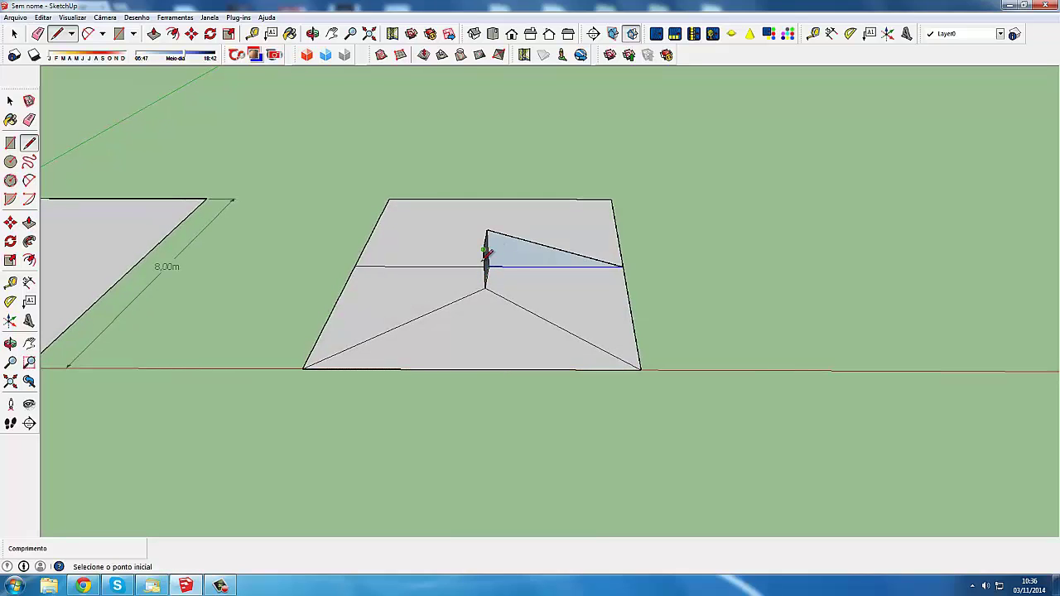
pyautogui.moveTo(487, 252)
pyautogui.mouseDown(button='middle')
pyautogui.moveTo(489, 238)
pyautogui.moveTo(522, 260)
pyautogui.moveTo(552, 251)
pyautogui.moveTo(524, 252)
pyautogui.mouseUp(button='middle')
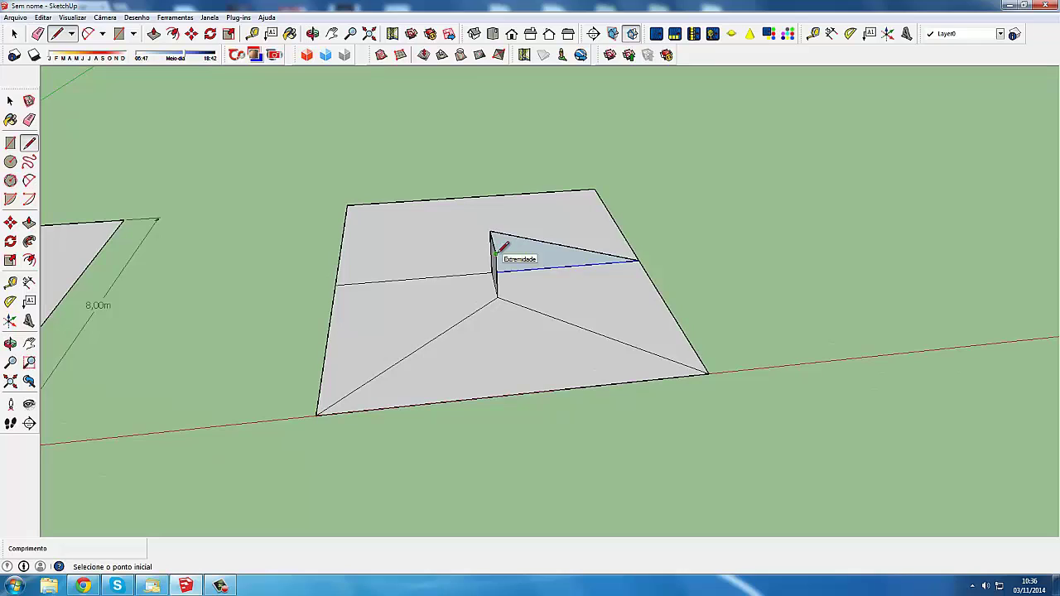
pyautogui.click(494, 257)
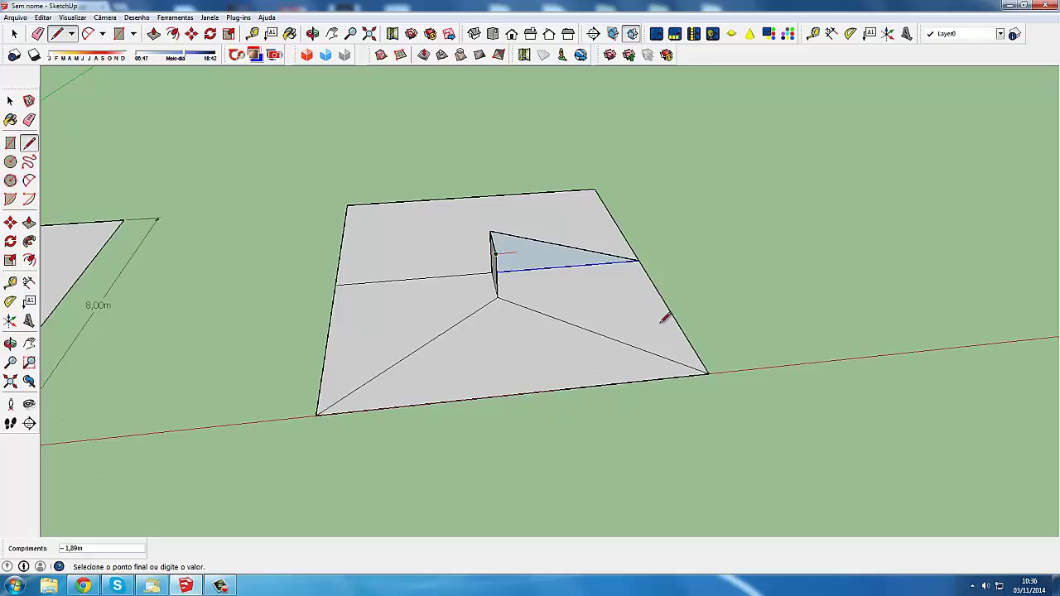
pyautogui.click(708, 373)
# - Connect the apex to the left ridge end and front left corner, then select the front roof face
pyautogui.moveTo(426, 303)
pyautogui.mouseDown(button='middle')
pyautogui.moveTo(485, 265)
pyautogui.moveTo(485, 246)
pyautogui.mouseUp(button='middle')
pyautogui.scroll(2, 485, 242)
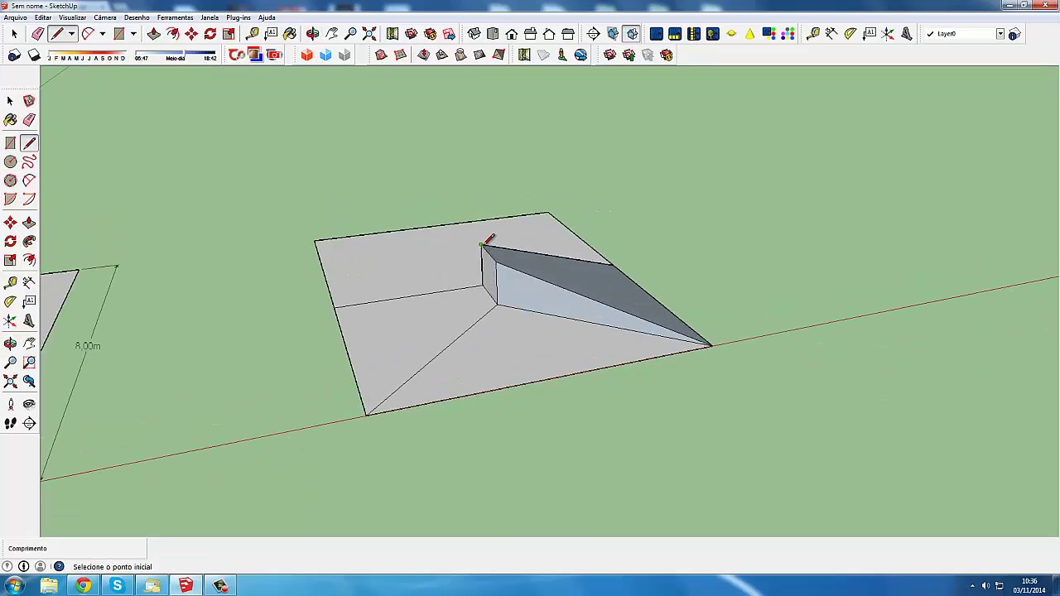
pyautogui.click(335, 306)
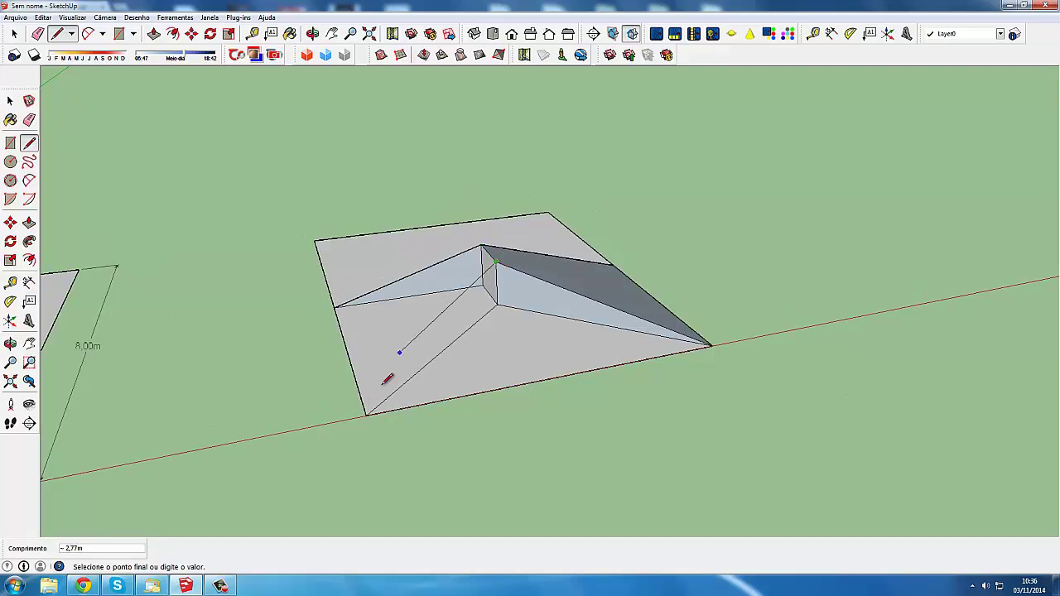
pyautogui.click(365, 414)
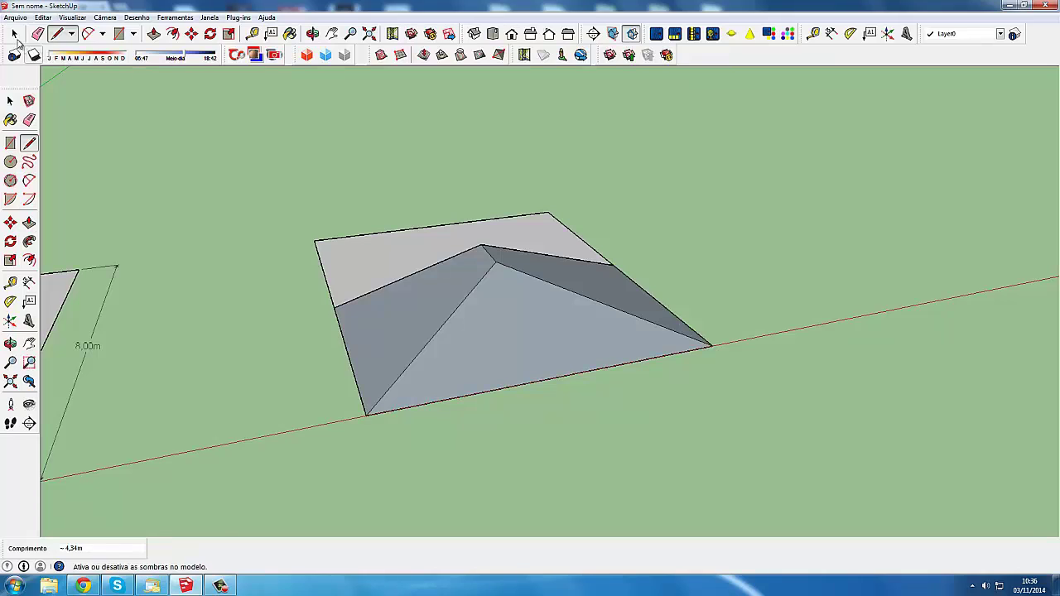
pyautogui.click(14, 33)
pyautogui.moveTo(526, 336); pyautogui.dragTo(540, 337, button='middle')
pyautogui.click(540, 337)
# - Select the front, left and back-right roof faces and reverse them to face outward
pyautogui.keyDown('shift'); pyautogui.click(439, 296); pyautogui.keyUp('shift')
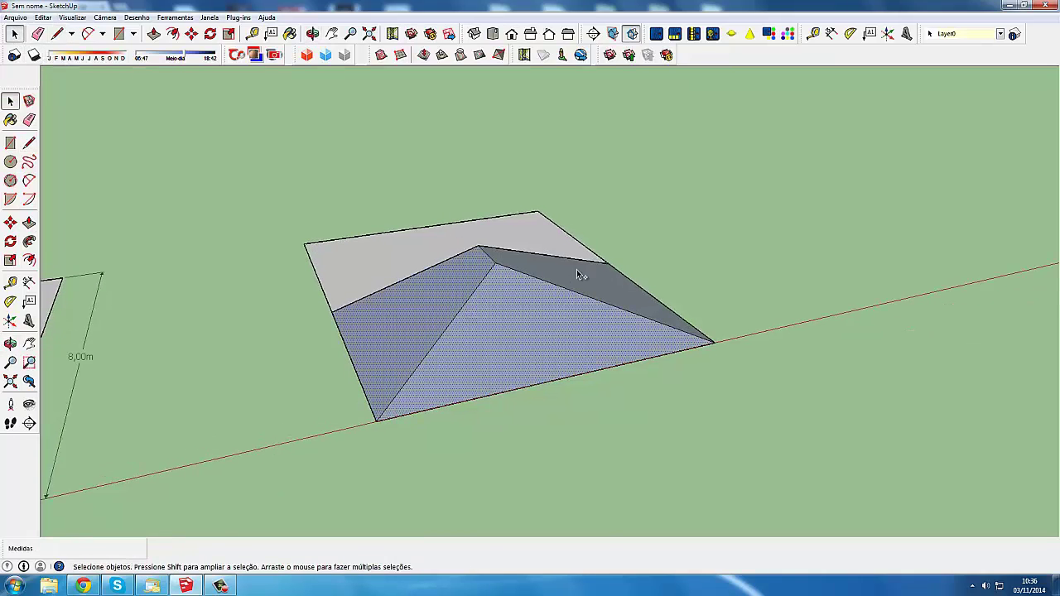
pyautogui.keyDown('shift'); pyautogui.click(586, 273); pyautogui.keyUp('shift')
pyautogui.rightClick(593, 282)
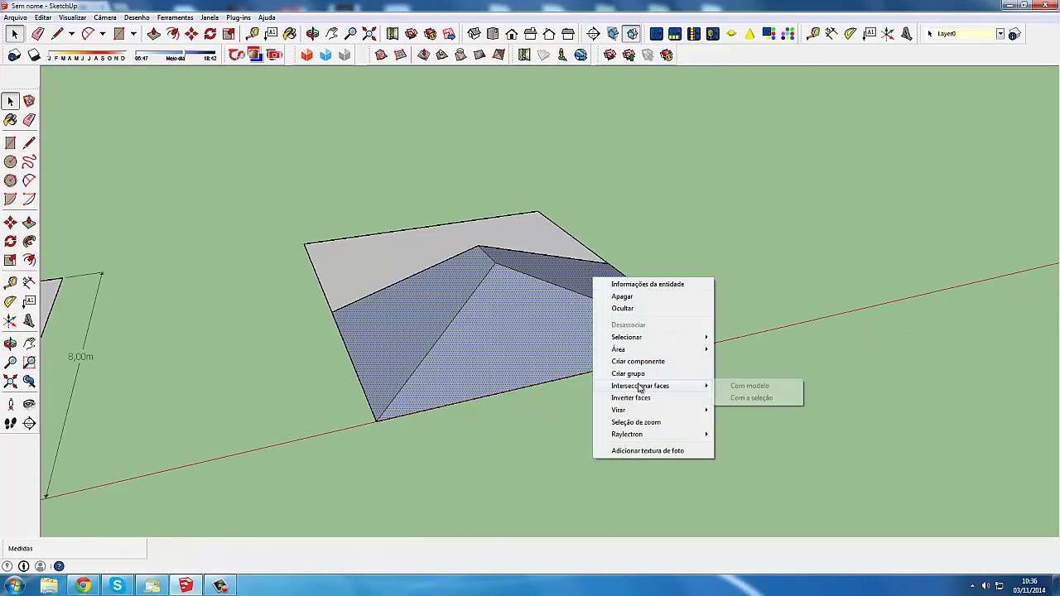
pyautogui.click(634, 399)
pyautogui.moveTo(723, 368)
pyautogui.mouseDown(button='middle')
pyautogui.moveTo(532, 347)
pyautogui.moveTo(615, 312)
pyautogui.moveTo(513, 272)
pyautogui.mouseUp(button='middle')
# - Thicken the right roof face into a slab of the typed thickness and extend its end past the eave
pyautogui.click(154, 34)
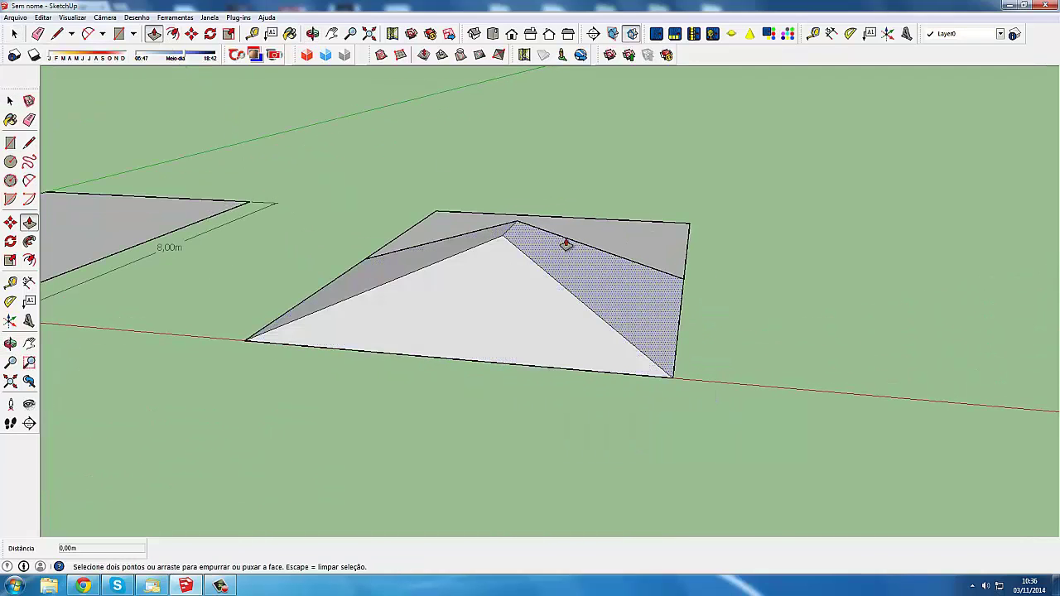
pyautogui.click(574, 246)
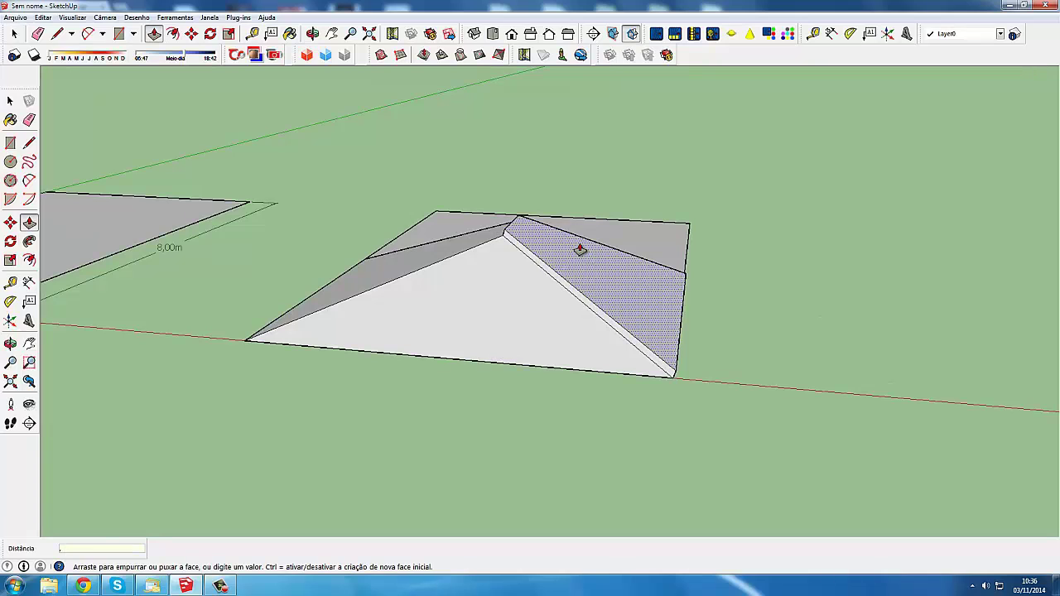
pyautogui.write('12')
pyautogui.press('Return')
pyautogui.scroll(2, 481, 327)
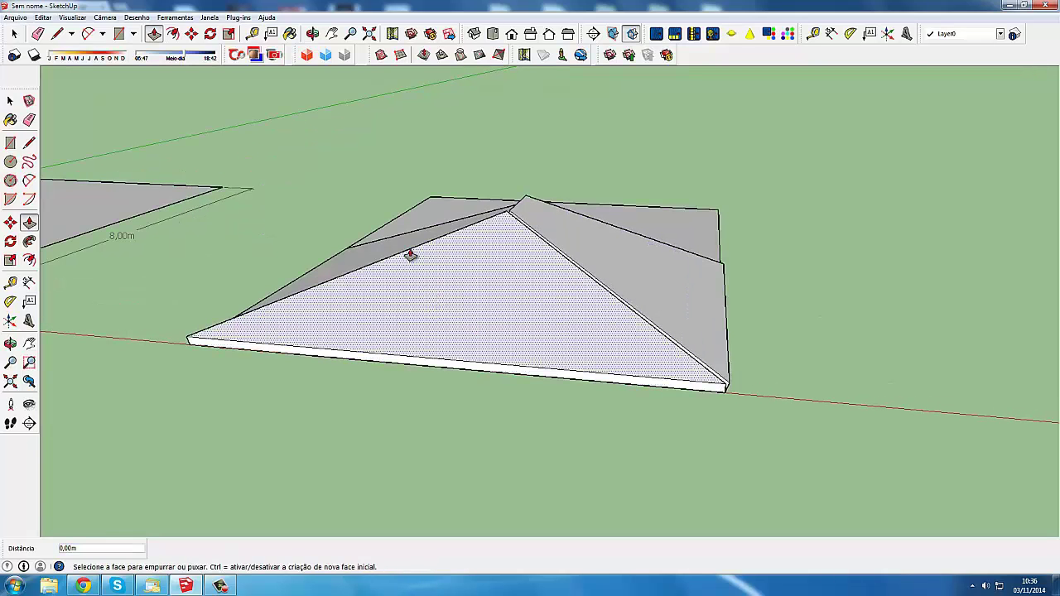
pyautogui.moveTo(438, 239)
pyautogui.mouseDown(button='middle')
pyautogui.moveTo(651, 319)
pyautogui.moveTo(629, 334)
pyautogui.moveTo(607, 326)
pyautogui.mouseUp(button='middle')
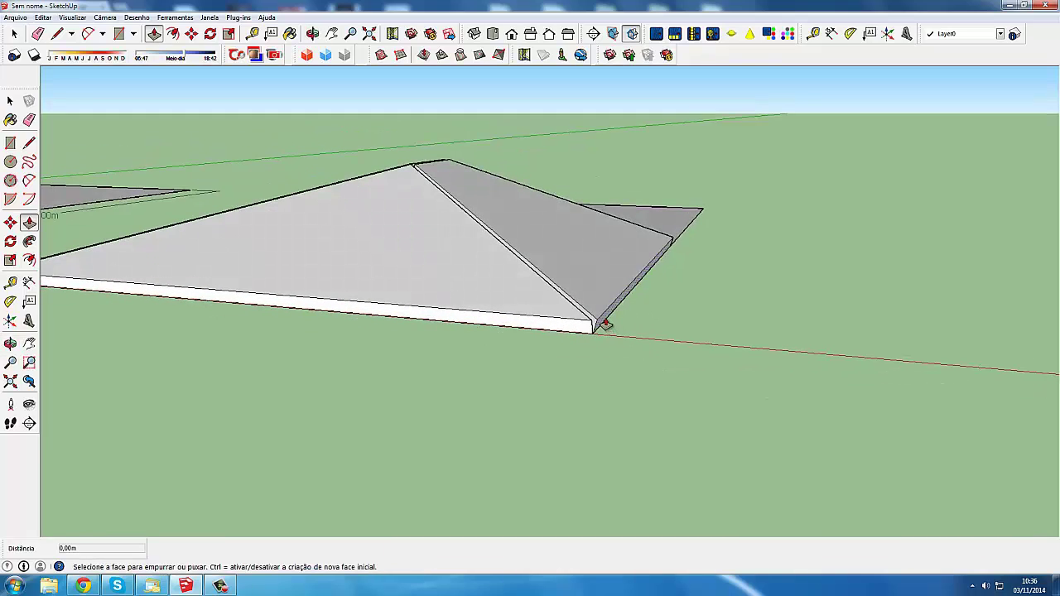
pyautogui.moveTo(605, 324)
pyautogui.mouseDown()
pyautogui.moveTo(625, 332)
pyautogui.moveTo(570, 339)
pyautogui.mouseUp()
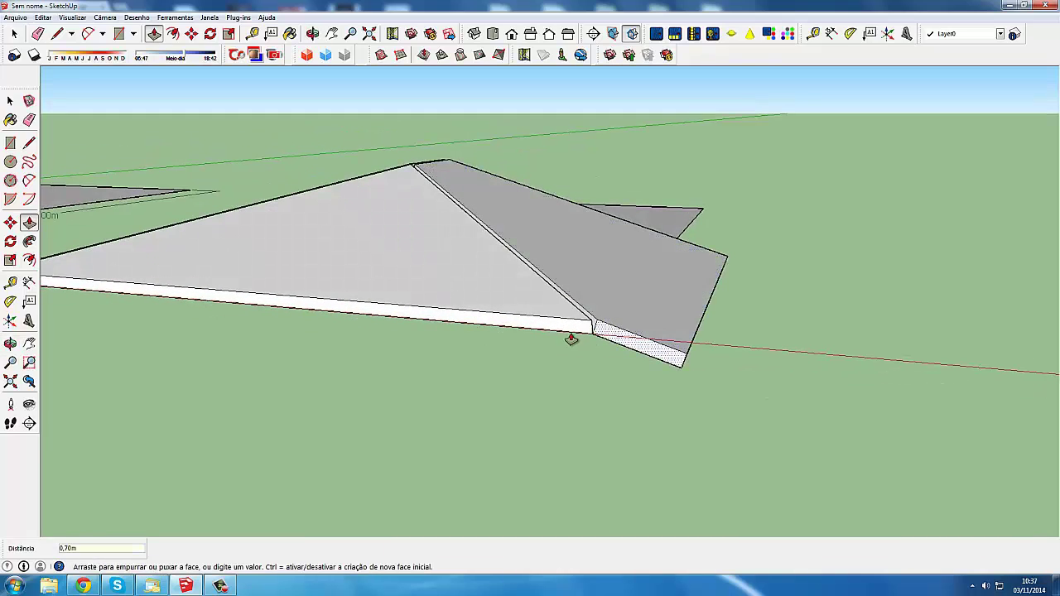
pyautogui.moveTo(569, 334)
pyautogui.mouseDown(button='middle')
pyautogui.moveTo(634, 347)
pyautogui.moveTo(430, 336)
pyautogui.moveTo(393, 348)
pyautogui.moveTo(456, 356)
pyautogui.moveTo(403, 374)
pyautogui.mouseUp(button='middle')
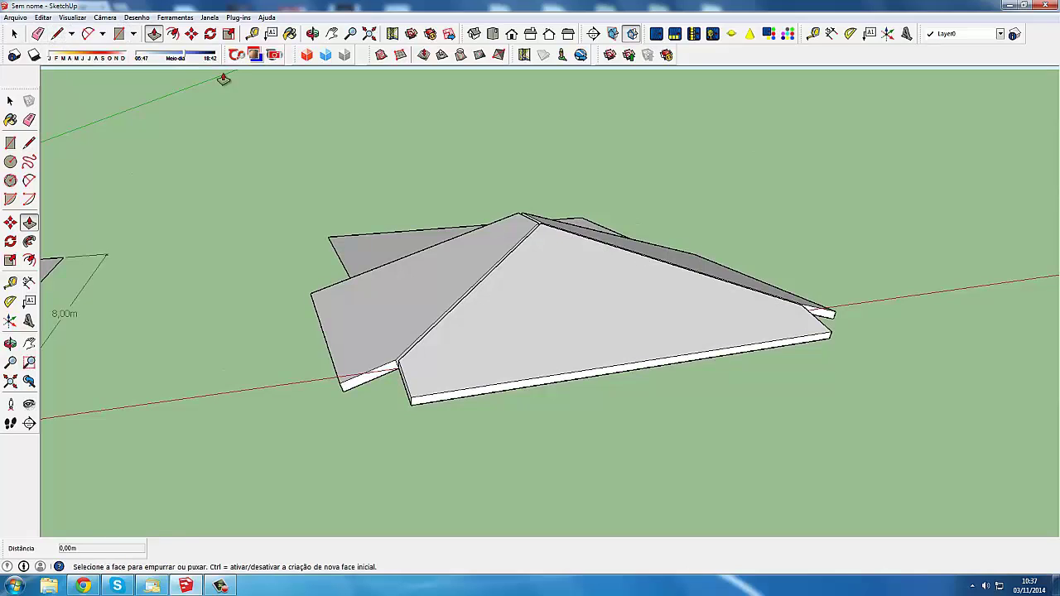
pyautogui.moveTo(374, 381); pyautogui.dragTo(157, 168, button='middle')
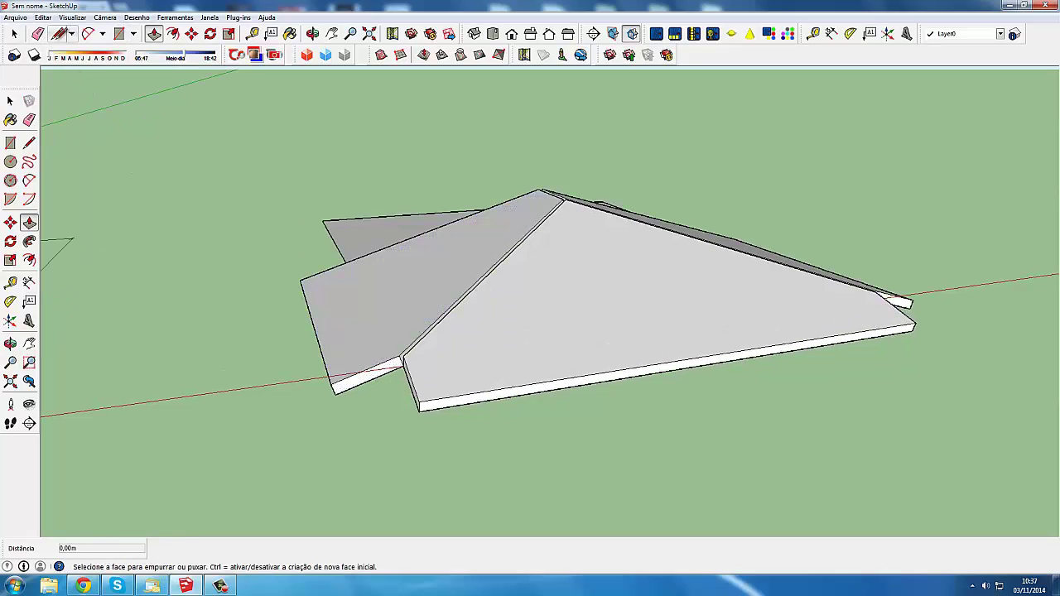
# - Draw a line from the slab's lower corner to close the corner triangle face
pyautogui.press('l')
pyautogui.click(420, 402)
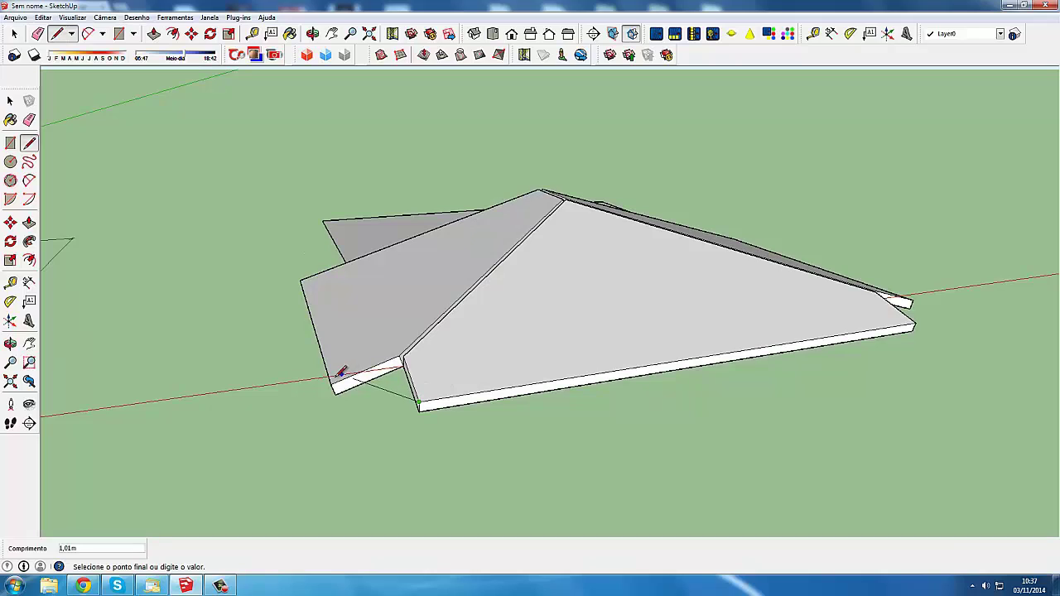
pyautogui.scroll(1, 406, 354)
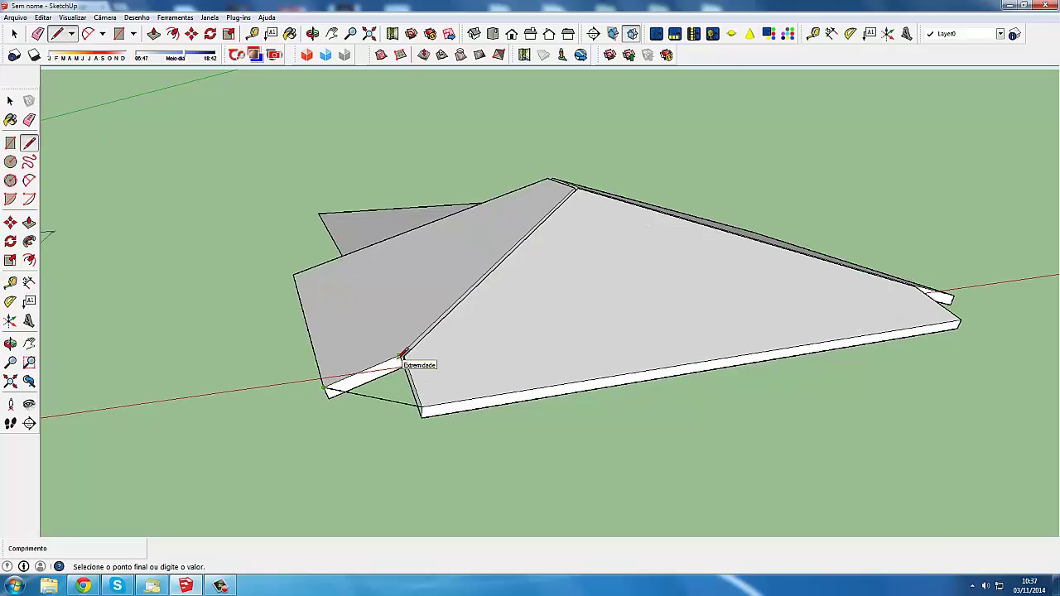
pyautogui.scroll(2, 406, 354)
pyautogui.scroll(1, 412, 352)
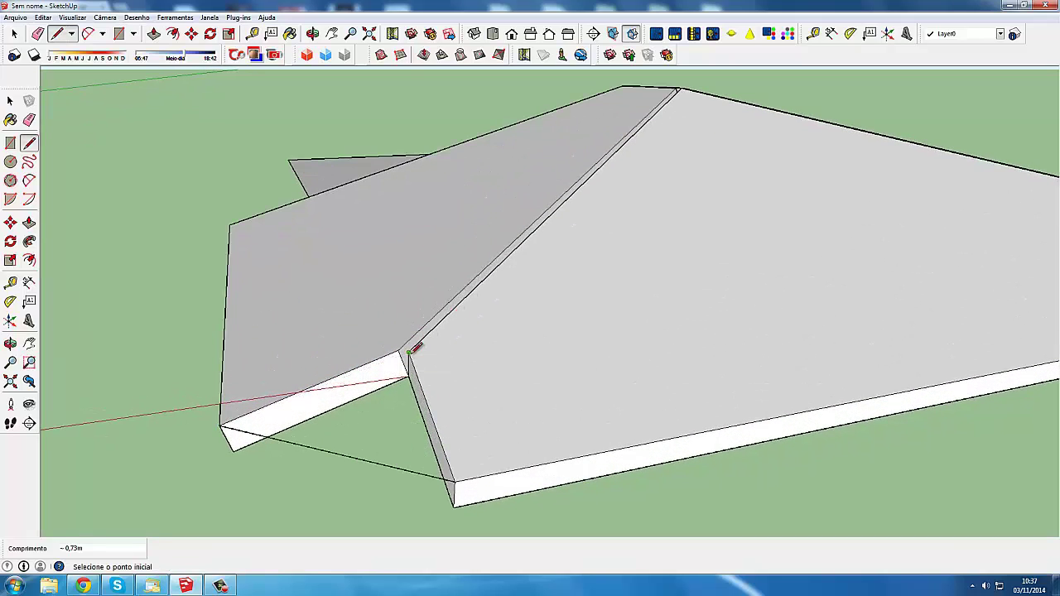
pyautogui.click(403, 348)
pyautogui.scroll(-2, 403, 348)
pyautogui.scroll(-1, 374, 372)
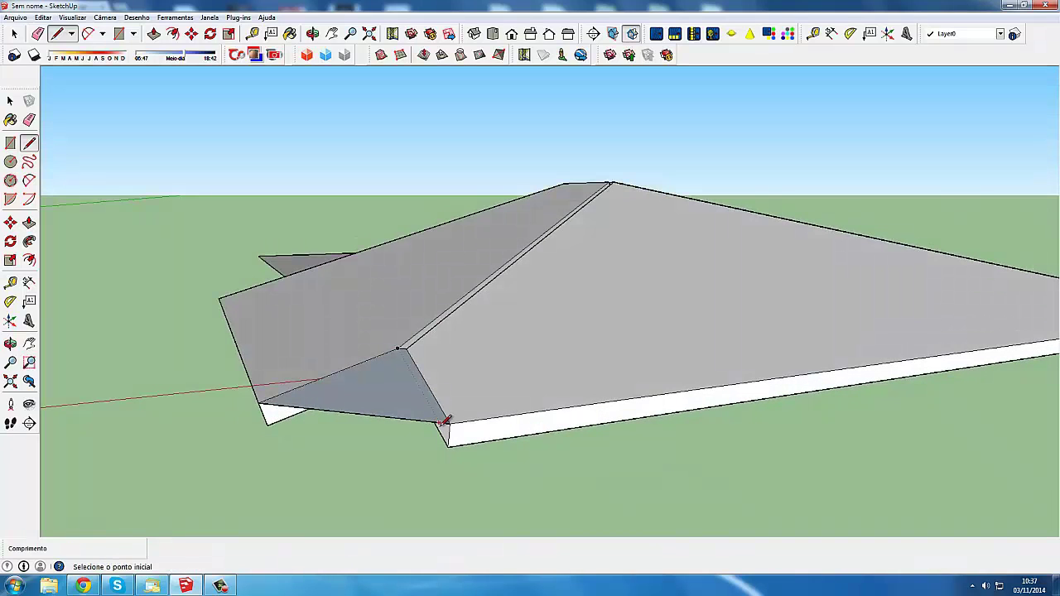
# - Trace the slab's bottom-left edge to fill its side face, then select the whole roof
pyautogui.click(449, 445)
pyautogui.click(266, 424)
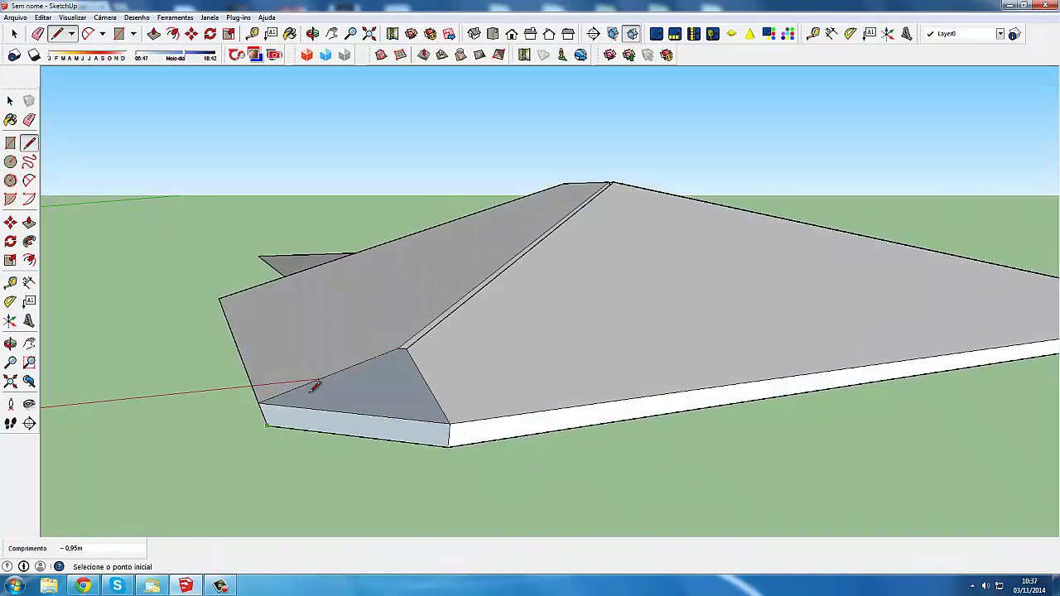
pyautogui.scroll(-1, 367, 402)
pyautogui.moveTo(367, 402)
pyautogui.mouseDown(button='middle')
pyautogui.moveTo(339, 433)
pyautogui.moveTo(405, 379)
pyautogui.moveTo(348, 356)
pyautogui.mouseUp(button='middle')
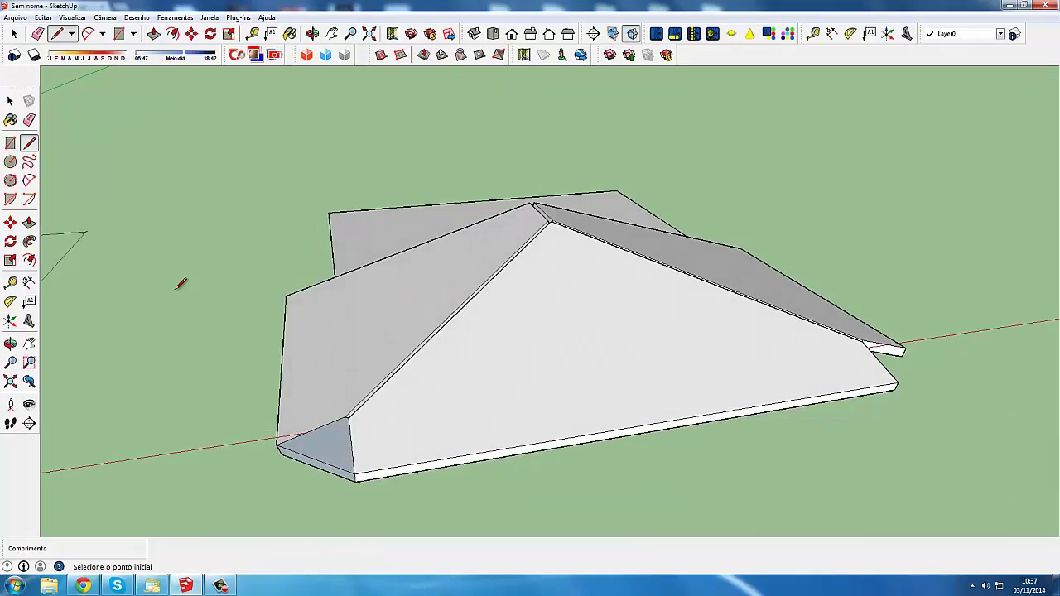
pyautogui.click(14, 33)
pyautogui.moveTo(329, 320)
pyautogui.mouseDown(button='middle')
pyautogui.moveTo(431, 375)
pyautogui.moveTo(456, 348)
pyautogui.moveTo(495, 402)
pyautogui.moveTo(489, 386)
pyautogui.moveTo(567, 386)
pyautogui.mouseUp(button='middle')
pyautogui.tripleClick(598, 361)
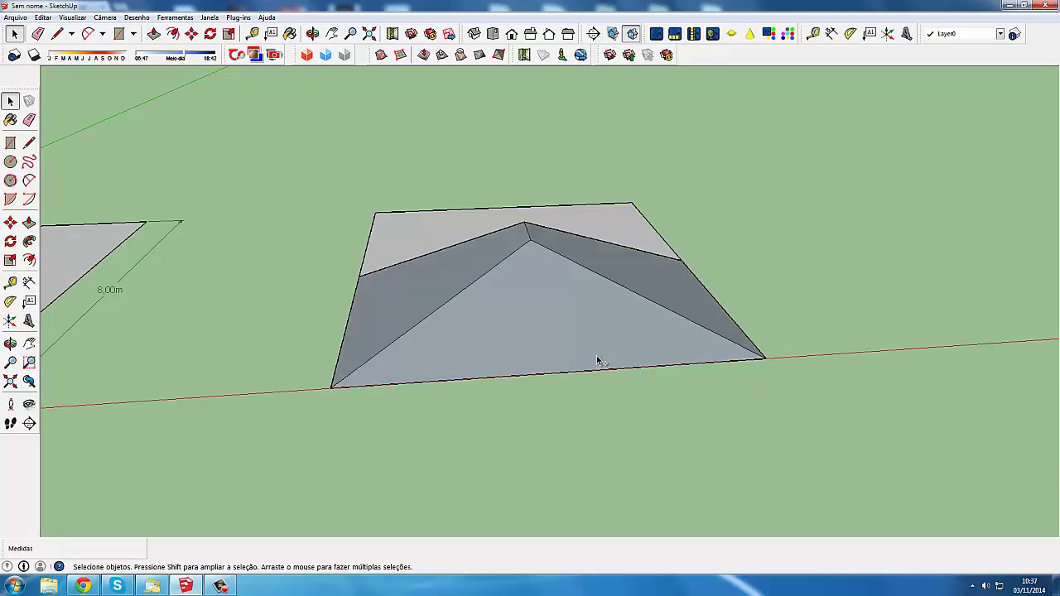
# - Undo twice to remove the roof slabs and return to the flat hip plan
pyautogui.hotkey('ctrl', 'z')
pyautogui.hotkey('ctrl', 'z')
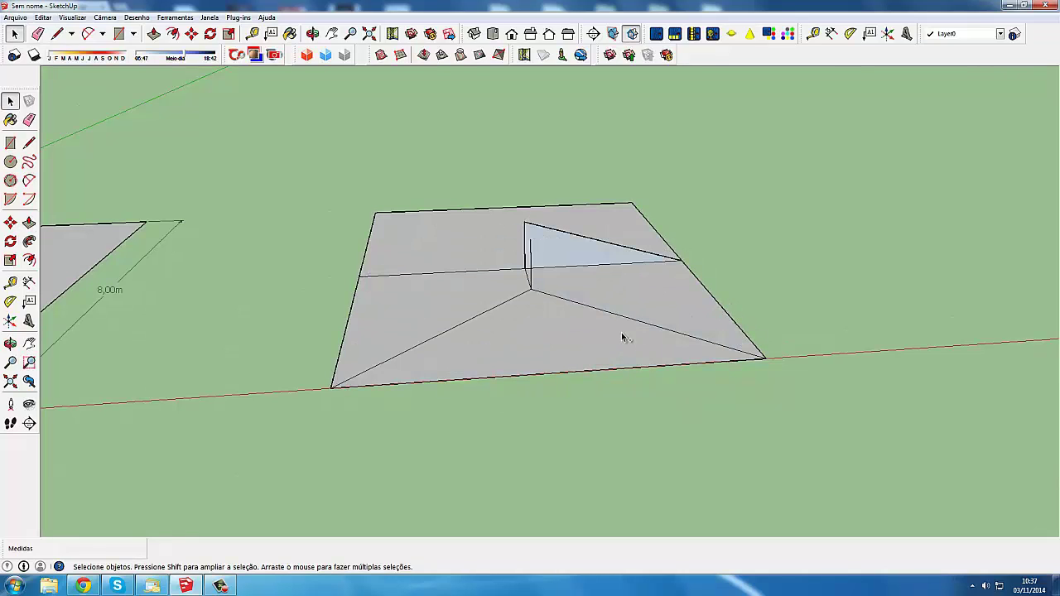
pyautogui.hotkey('ctrl', 'z')
pyautogui.moveTo(585, 255); pyautogui.dragTo(517, 232, button='middle')
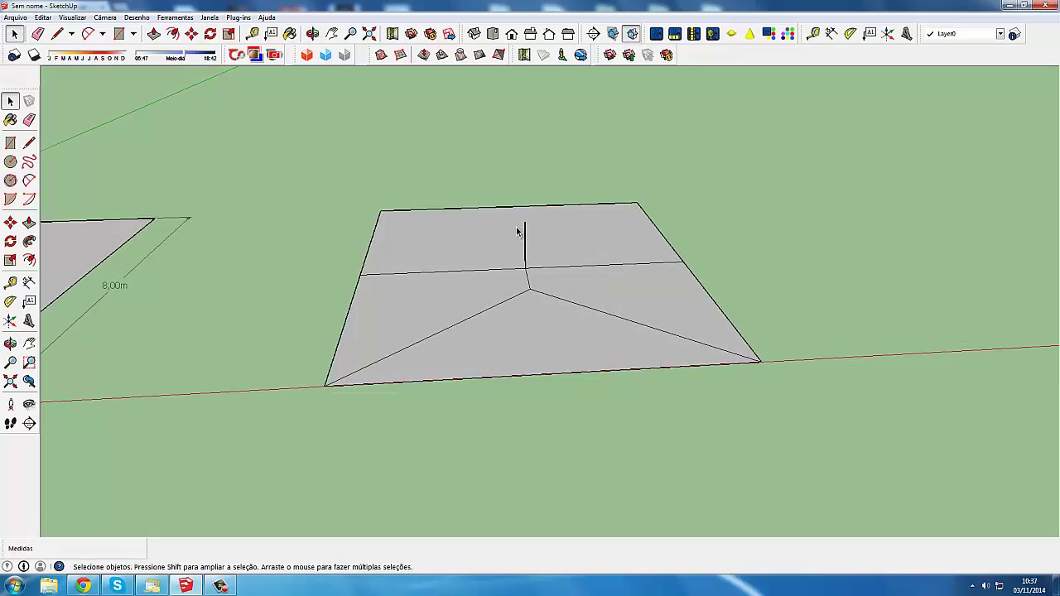
pyautogui.scroll(-2, 525, 238)
pyautogui.scroll(3, 525, 233)
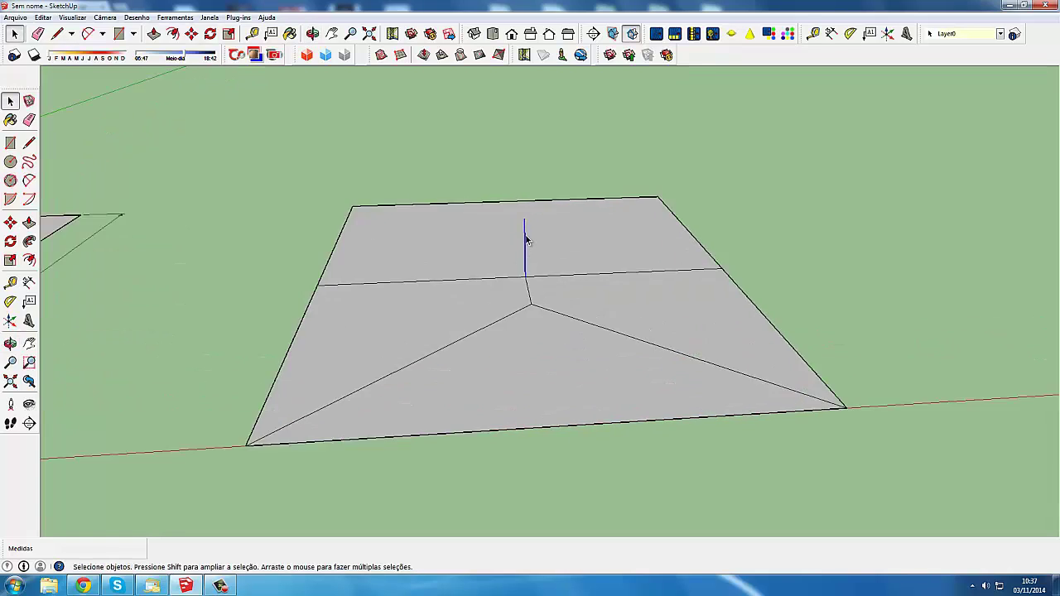
pyautogui.scroll(2, 505, 225)
pyautogui.scroll(-3, 517, 248)
pyautogui.moveTo(547, 293); pyautogui.dragTo(538, 290, button='middle')
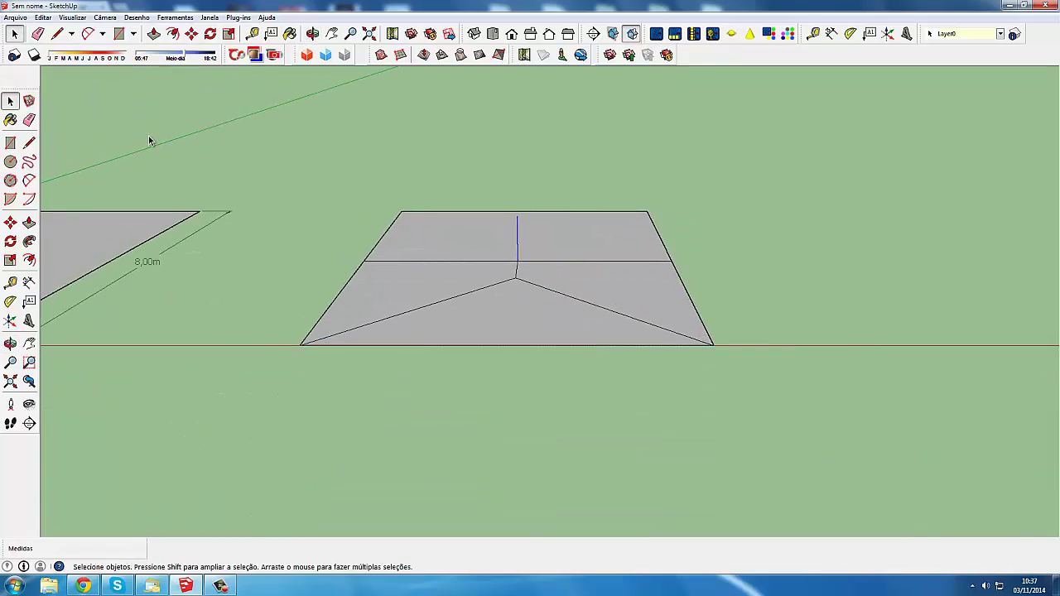
# - Draw a vertical line above the ridge and close an upright triangle to the right edge
pyautogui.click(60, 34)
pyautogui.scroll(1, 549, 190)
pyautogui.scroll(1, 514, 219)
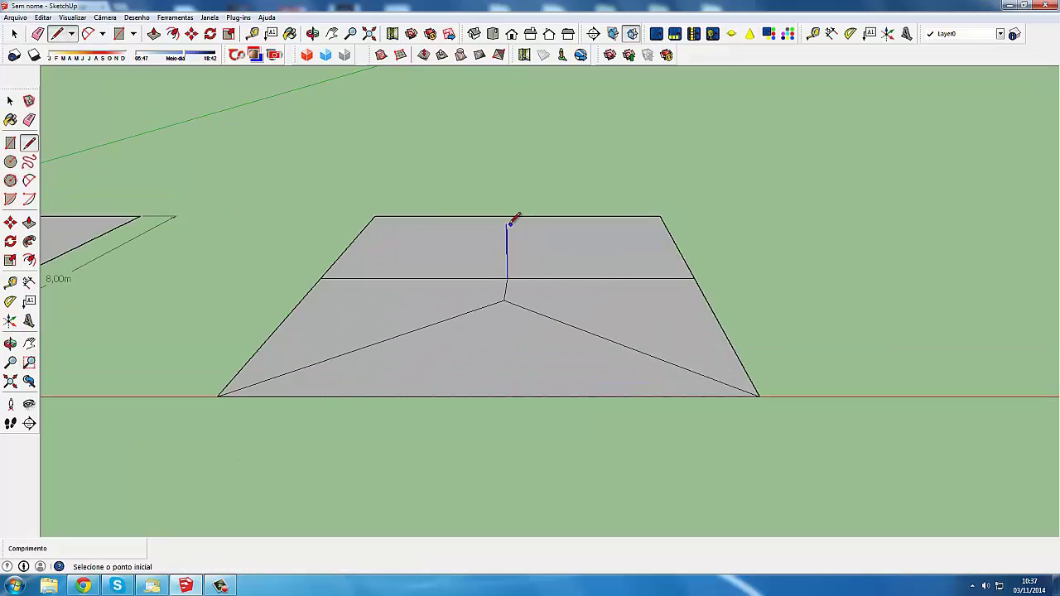
pyautogui.click(506, 223)
pyautogui.click(696, 277)
pyautogui.scroll(-3, 700, 273)
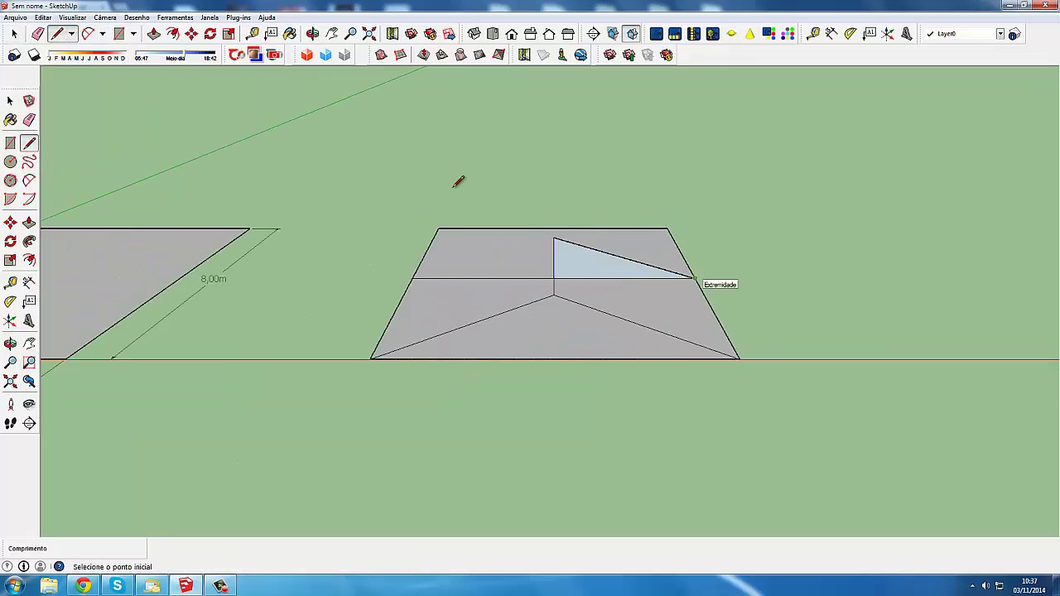
pyautogui.click(14, 34)
pyautogui.moveTo(549, 244)
pyautogui.mouseDown(button='middle')
pyautogui.moveTo(414, 239)
pyautogui.moveTo(485, 220)
pyautogui.mouseUp(button='middle')
pyautogui.scroll(-2, 485, 220)
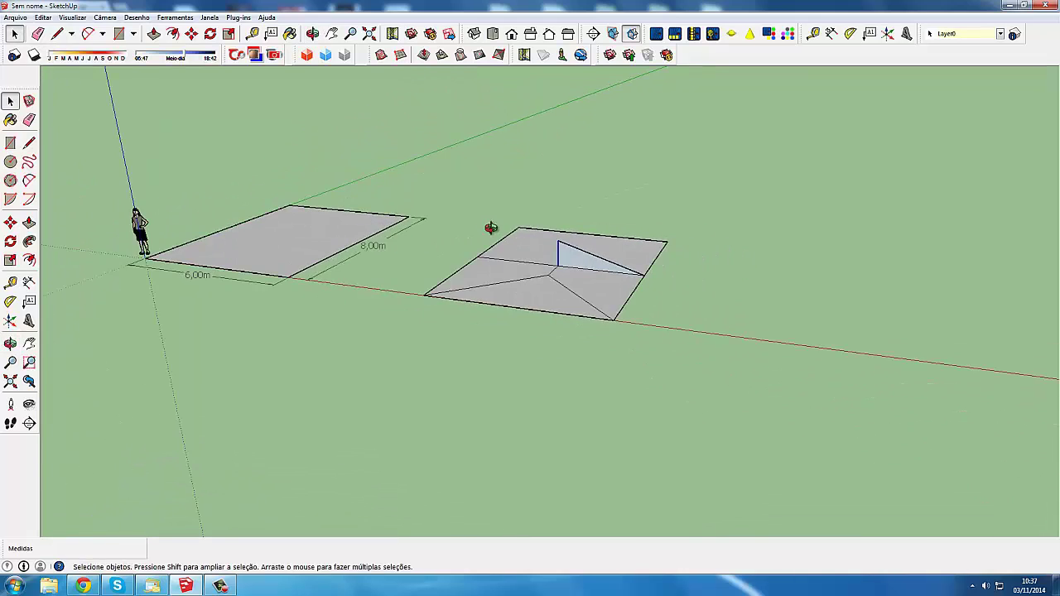
pyautogui.scroll(2, 515, 267)
pyautogui.scroll(1, 515, 266)
pyautogui.scroll(2, 538, 272)
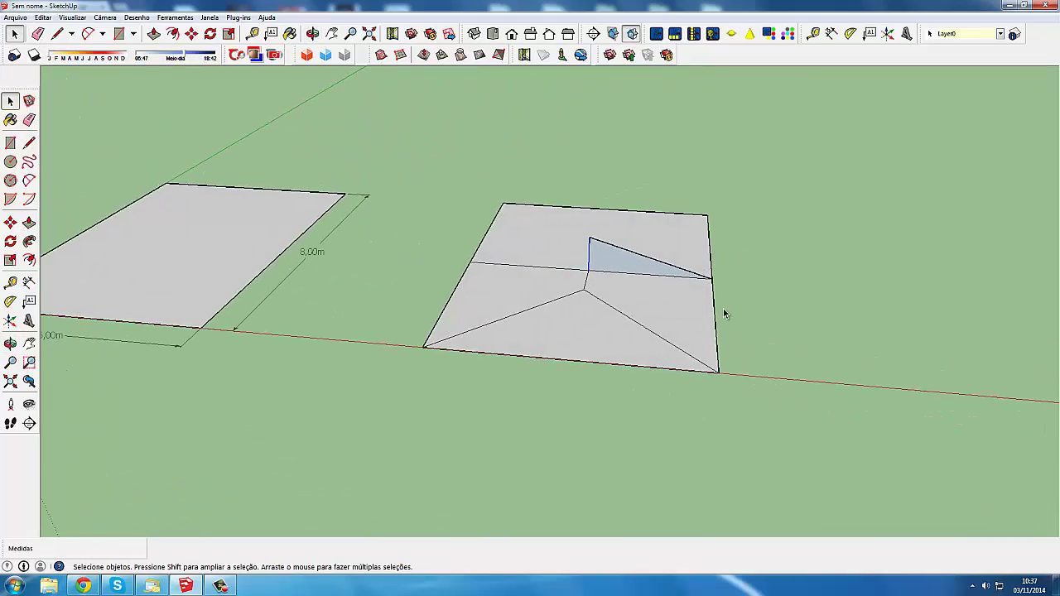
pyautogui.scroll(-2, 709, 311)
pyautogui.scroll(2, 710, 311)
pyautogui.scroll(1, 712, 313)
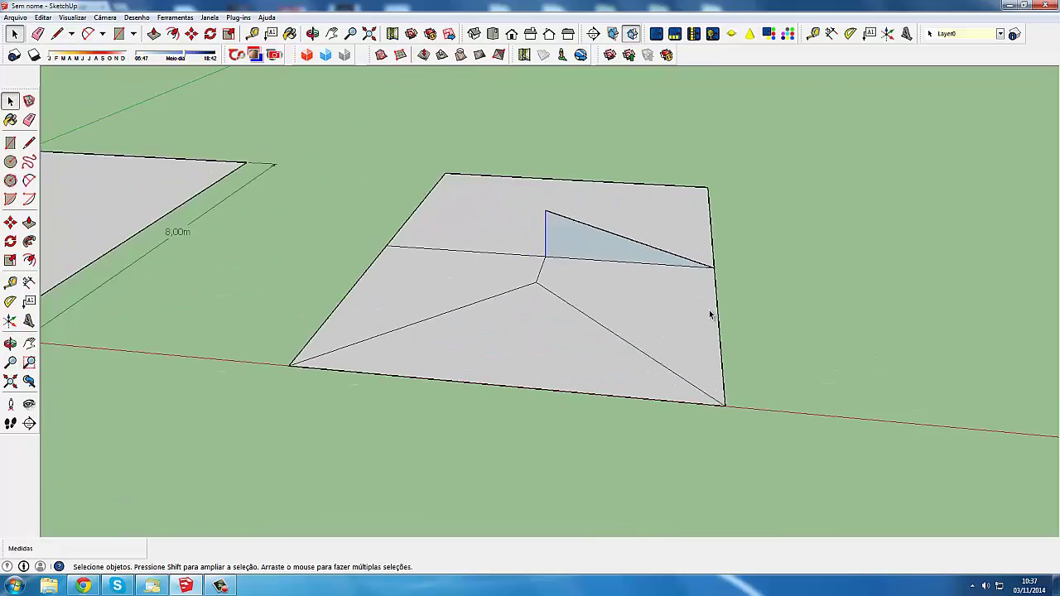
pyautogui.scroll(1, 712, 311)
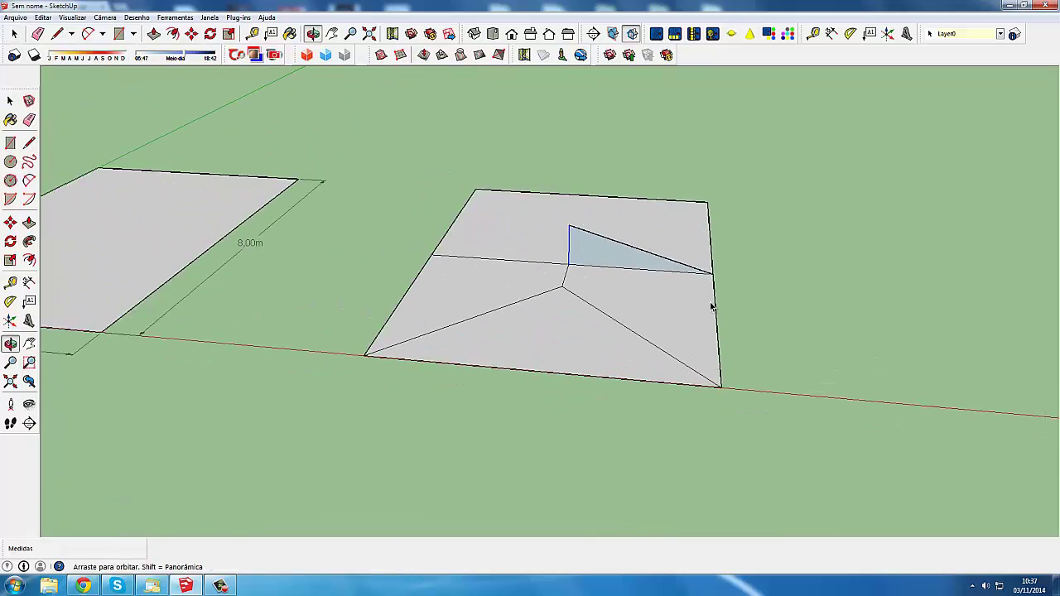
# - Select the upright triangle face together with the rectangle's right edge as the Follow Me path
pyautogui.click(600, 251)
pyautogui.scroll(-2, 549, 237)
pyautogui.scroll(2, 616, 251)
pyautogui.scroll(-3, 617, 250)
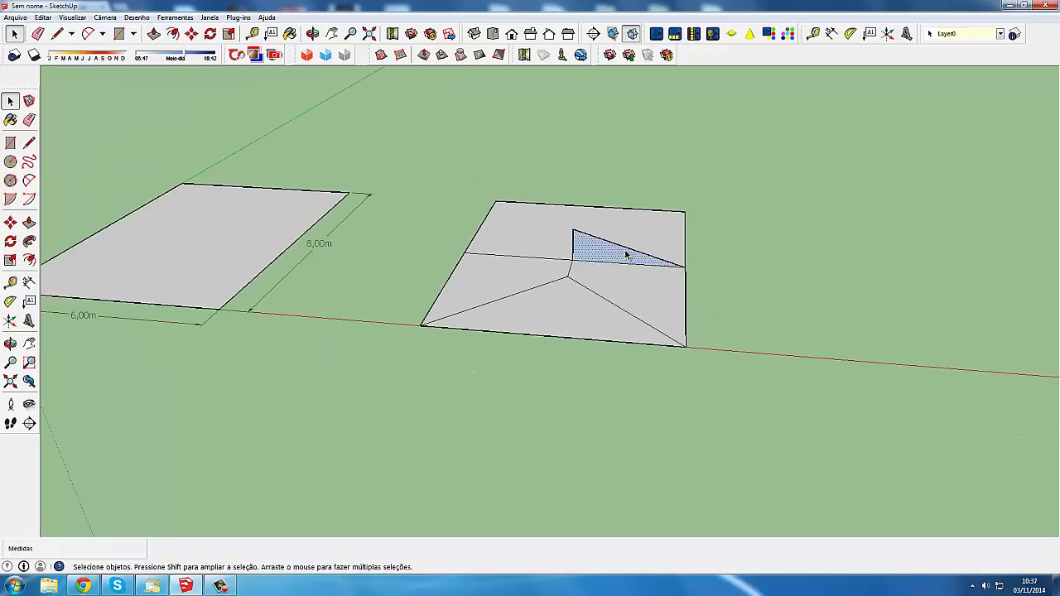
pyautogui.scroll(3, 627, 248)
pyautogui.click(701, 319)
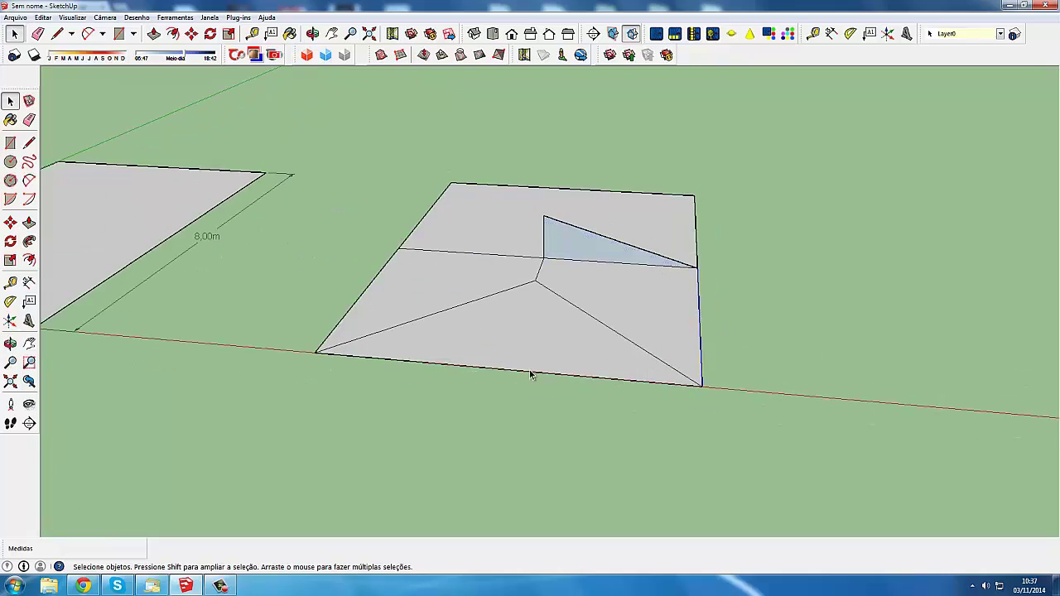
pyautogui.keyDown('shift'); pyautogui.click(381, 281); pyautogui.keyUp('shift')
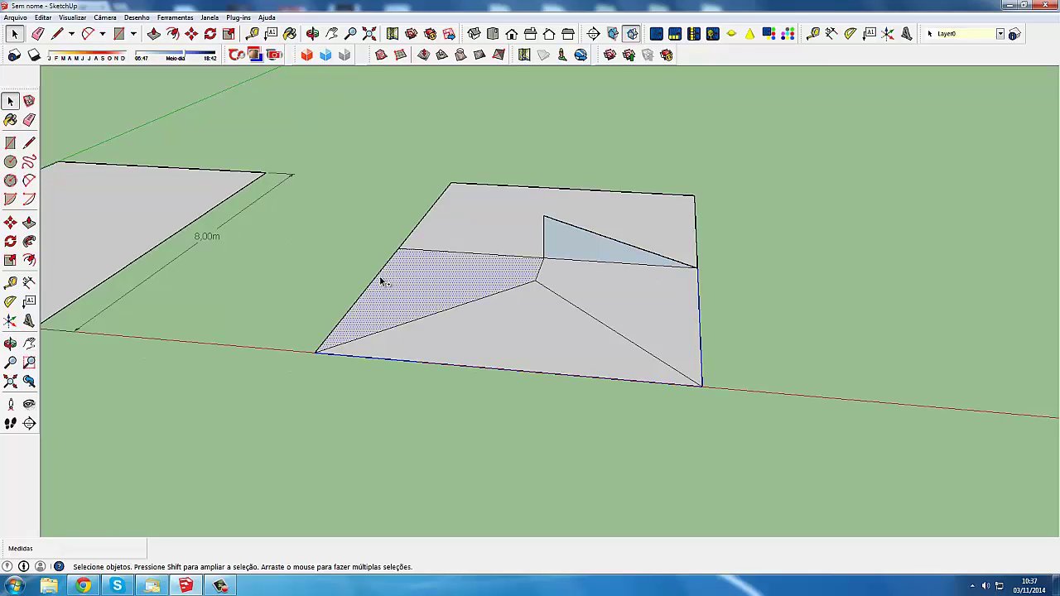
pyautogui.keyDown('shift'); pyautogui.click(437, 279); pyautogui.keyUp('shift')
pyautogui.moveTo(511, 277); pyautogui.dragTo(57, 248, button='middle')
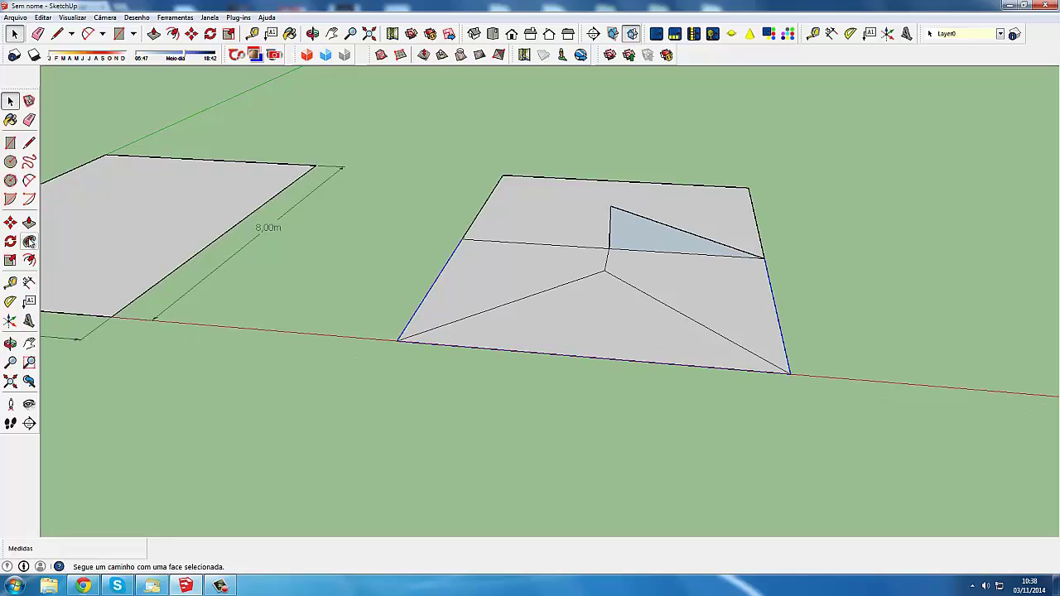
# - Sweep the triangle profile along the selected edges with Follow Me to form the hip roof
pyautogui.click(31, 242)
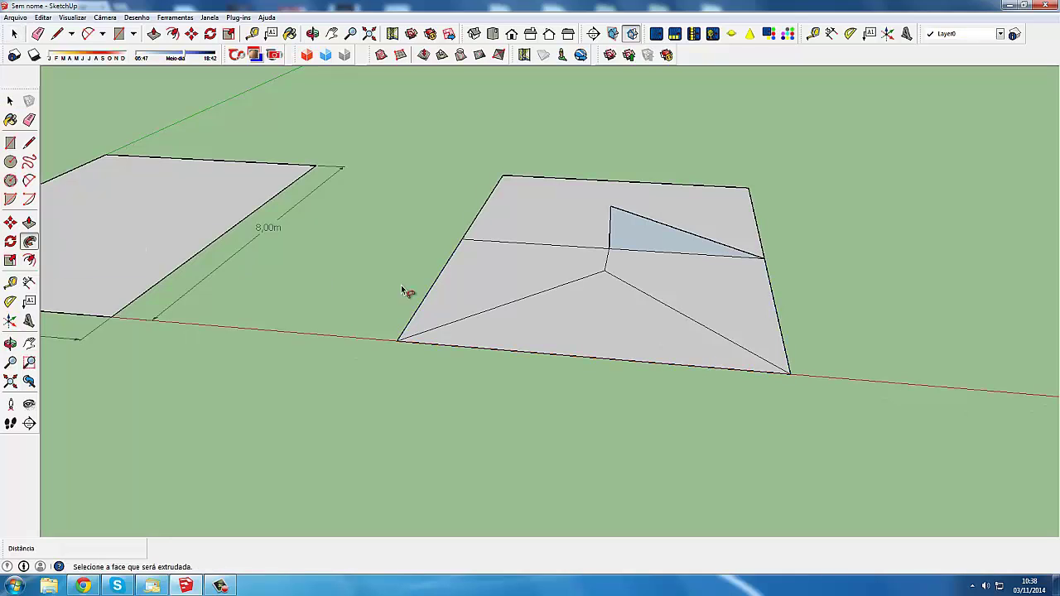
pyautogui.click(651, 240)
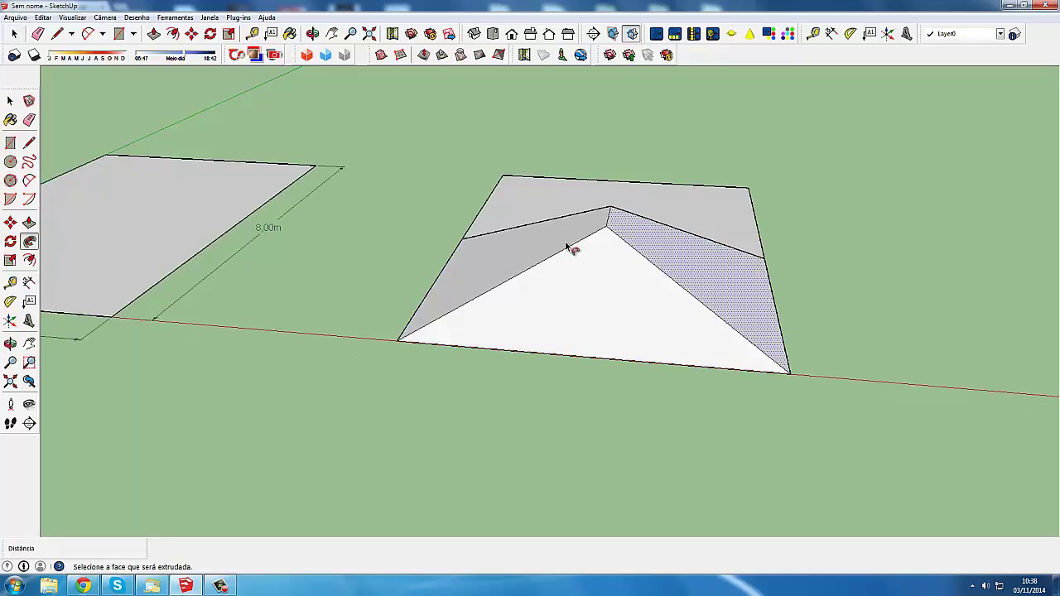
pyautogui.moveTo(350, 291)
pyautogui.mouseDown(button='middle')
pyautogui.moveTo(580, 227)
pyautogui.moveTo(691, 210)
pyautogui.moveTo(315, 279)
pyautogui.moveTo(315, 246)
pyautogui.moveTo(163, 18)
pyautogui.mouseUp(button='middle')
# - Try pulling the right roof face with Push/Pull, cancel it, and view the roof closer
pyautogui.click(154, 33)
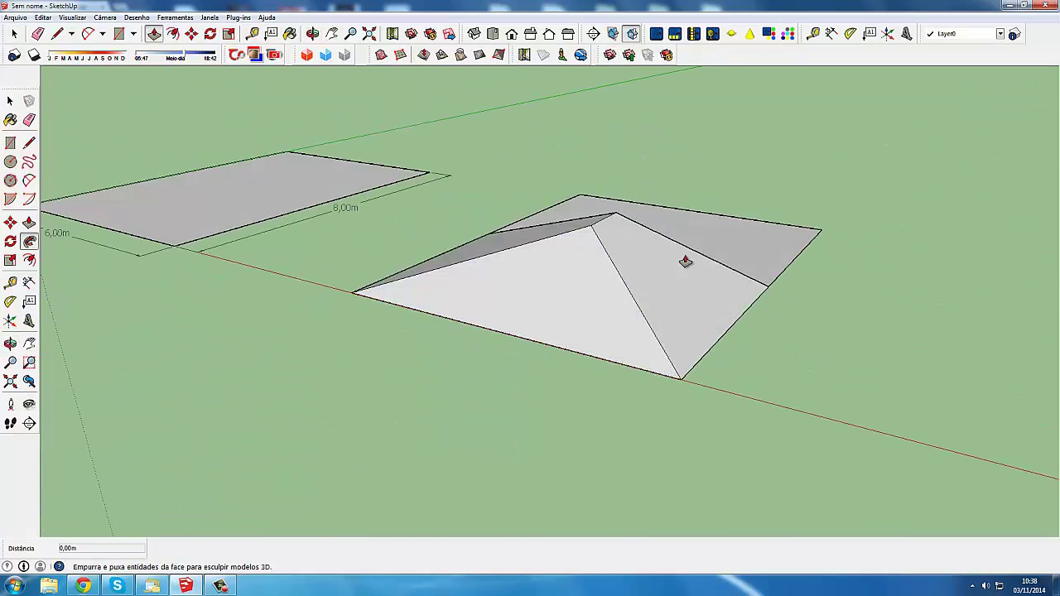
pyautogui.click(722, 294)
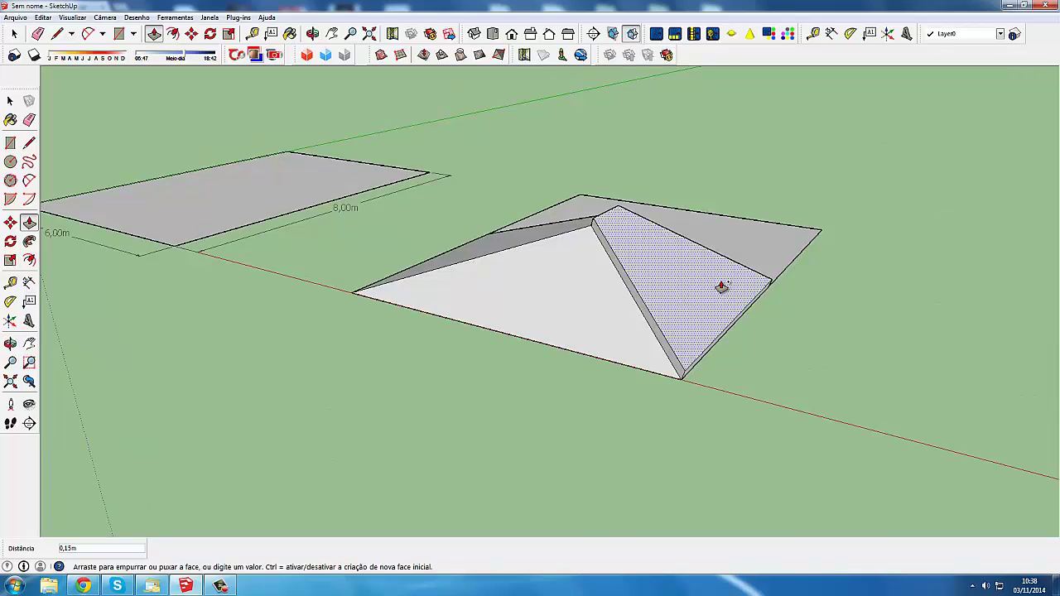
pyautogui.press('Escape')
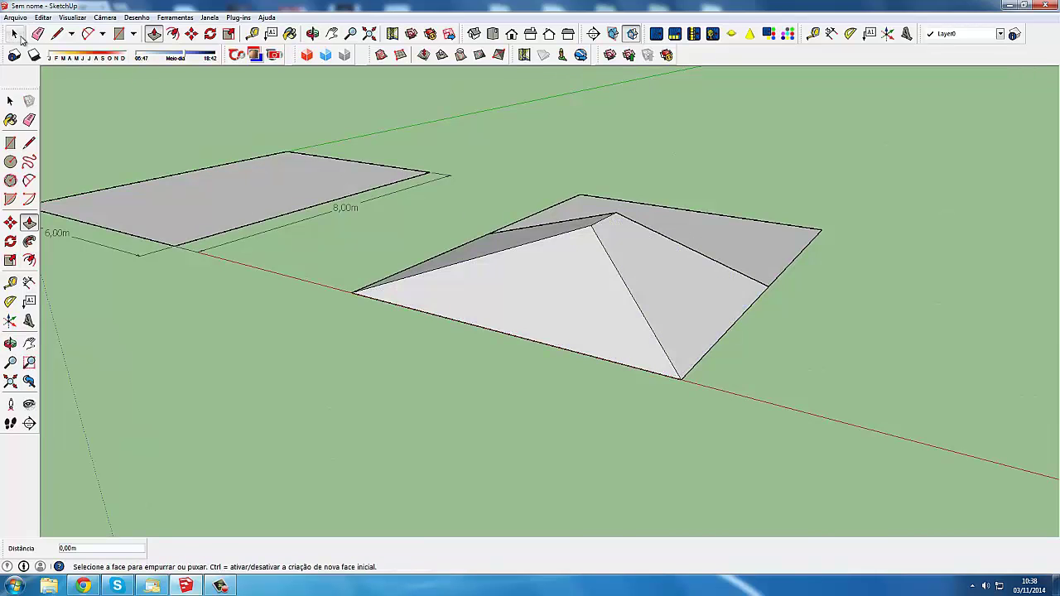
pyautogui.click(15, 34)
pyautogui.moveTo(828, 304)
pyautogui.mouseDown(button='middle')
pyautogui.moveTo(641, 351)
pyautogui.moveTo(308, 488)
pyautogui.mouseUp(button='middle')
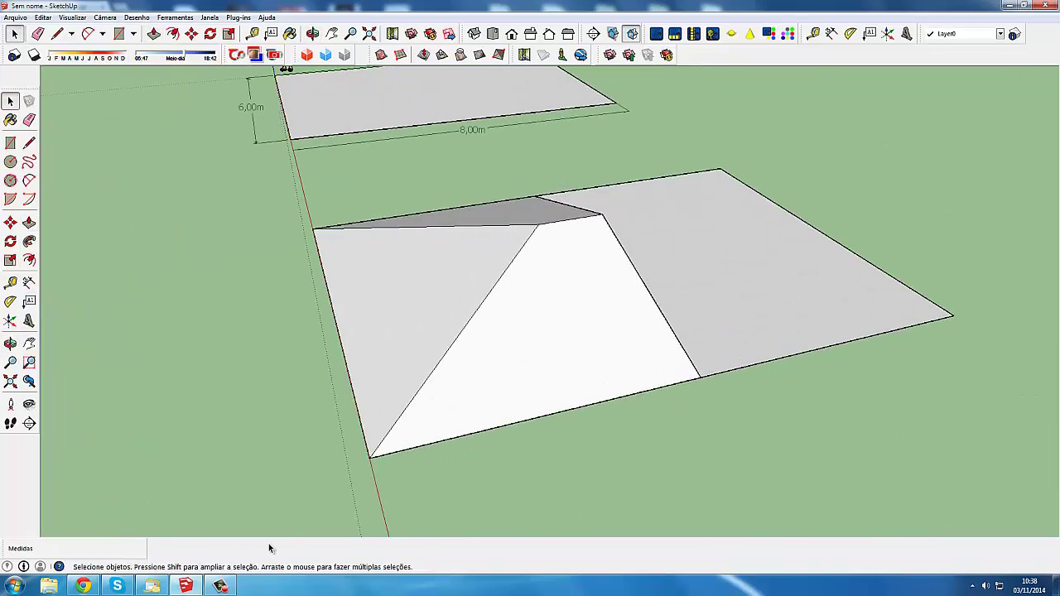
# - Mark off a thin strip beside the right hip with a parallel guide and a line along it
pyautogui.click(221, 586)
pyautogui.click(253, 34)
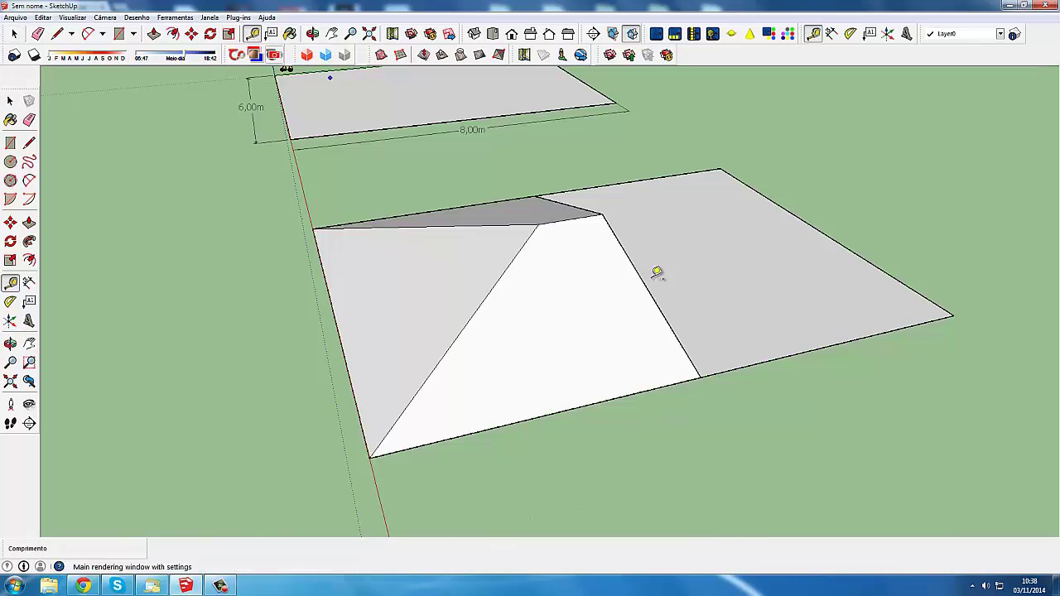
pyautogui.scroll(2, 650, 290)
pyautogui.scroll(2, 637, 315)
pyautogui.click(623, 298)
pyautogui.write(',1')
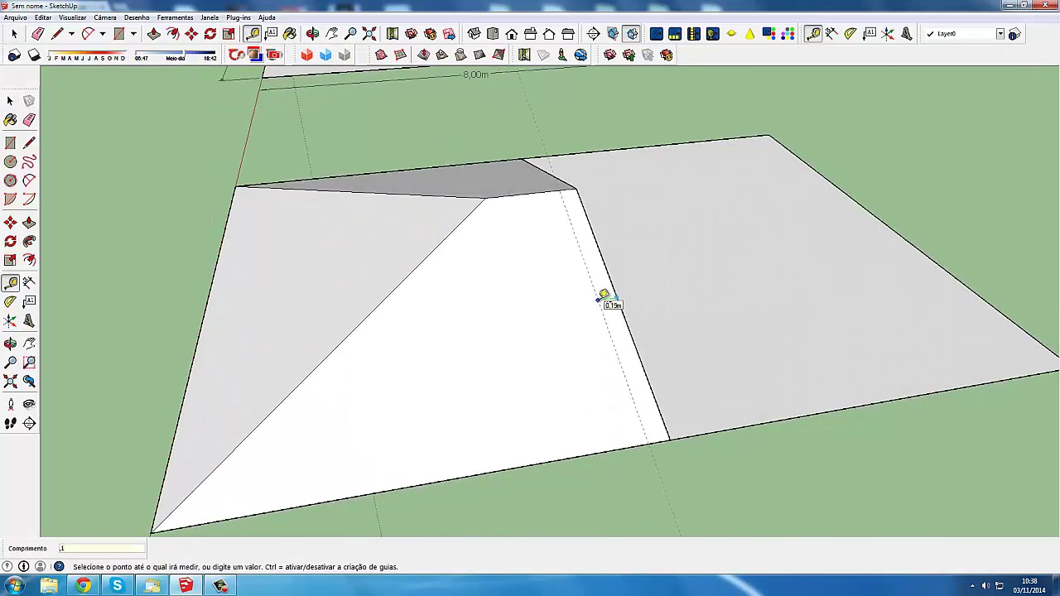
pyautogui.press('Return')
pyautogui.click(58, 35)
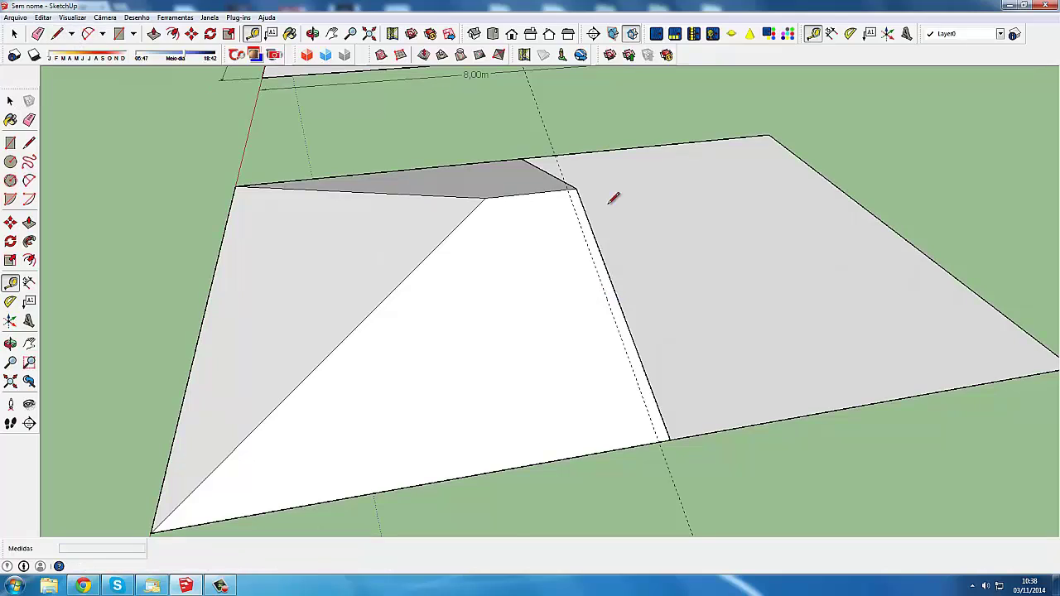
pyautogui.click(569, 189)
pyautogui.click(665, 438)
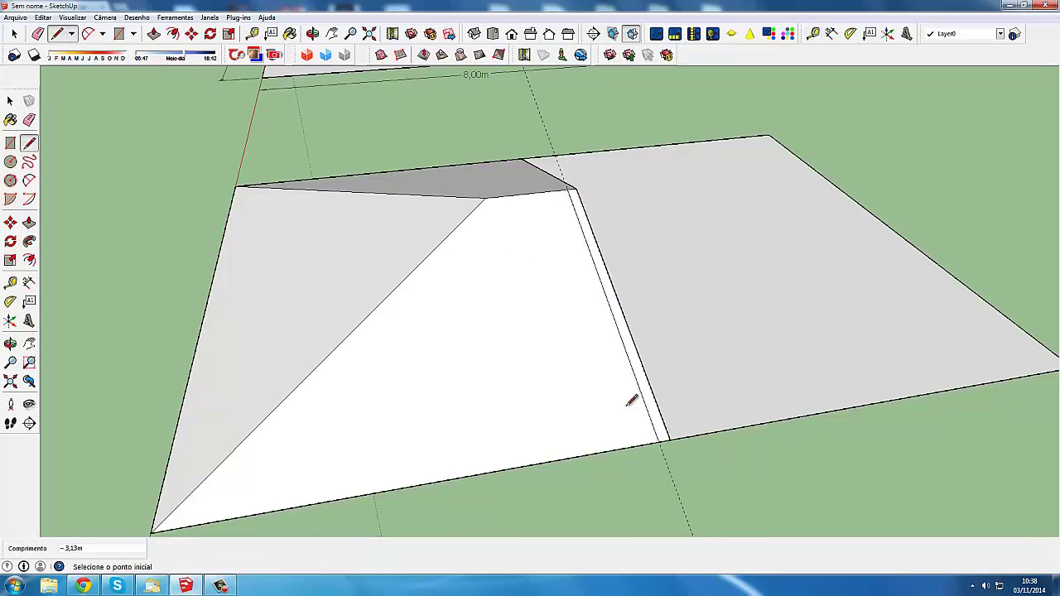
# - Pull the thin strip up 0,12 m into a low beam
pyautogui.click(153, 33)
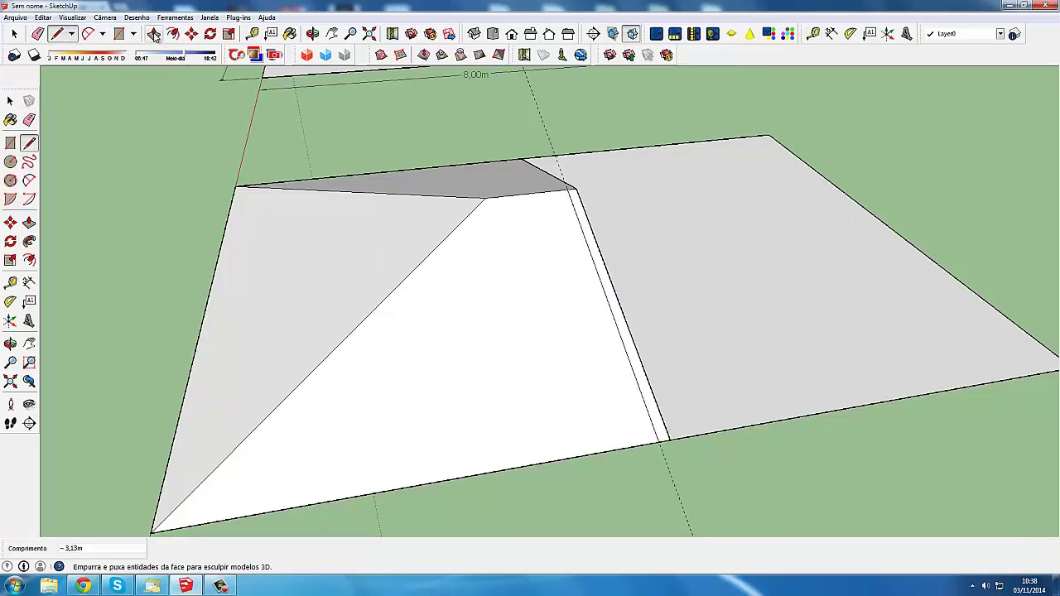
pyautogui.click(575, 214)
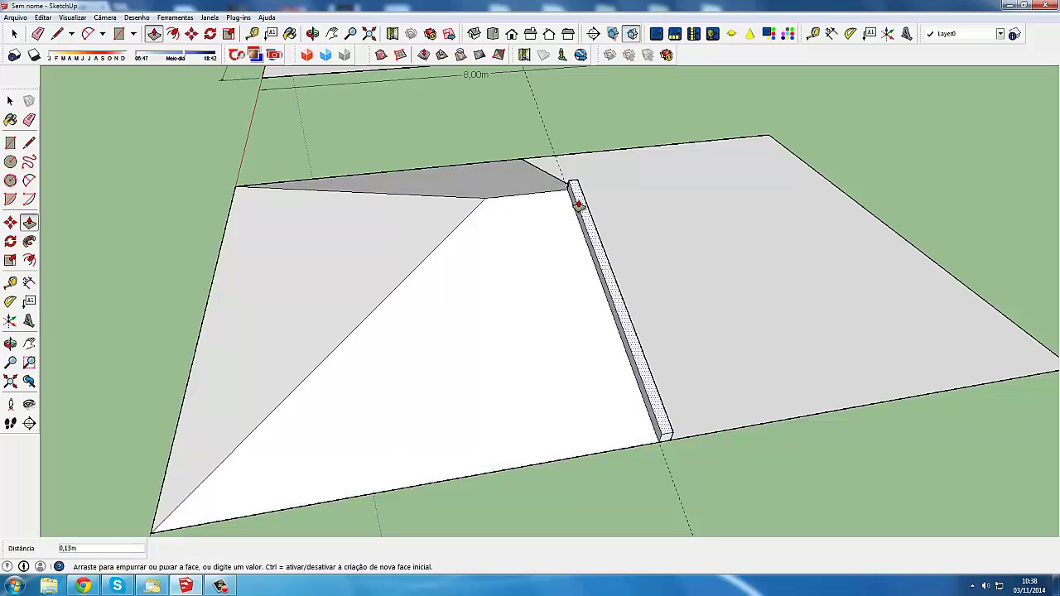
pyautogui.press('Return')
pyautogui.moveTo(509, 267)
pyautogui.mouseDown(button='middle')
pyautogui.moveTo(610, 225)
pyautogui.moveTo(540, 297)
pyautogui.mouseUp(button='middle')
pyautogui.press('space')
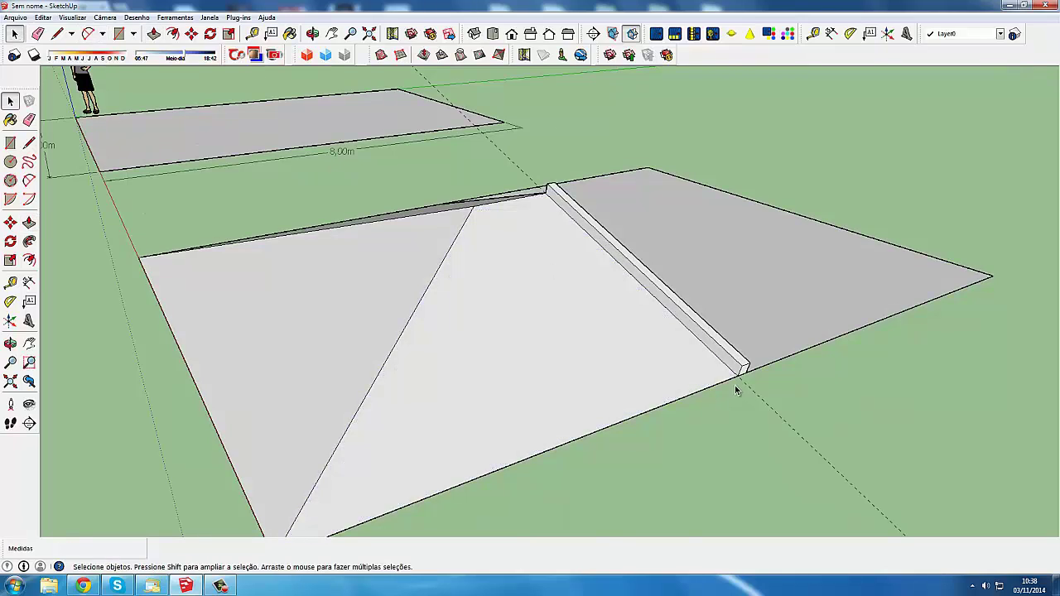
# - Extend the beam's end face 0,70 m past the roof edge
pyautogui.scroll(-1, 768, 412)
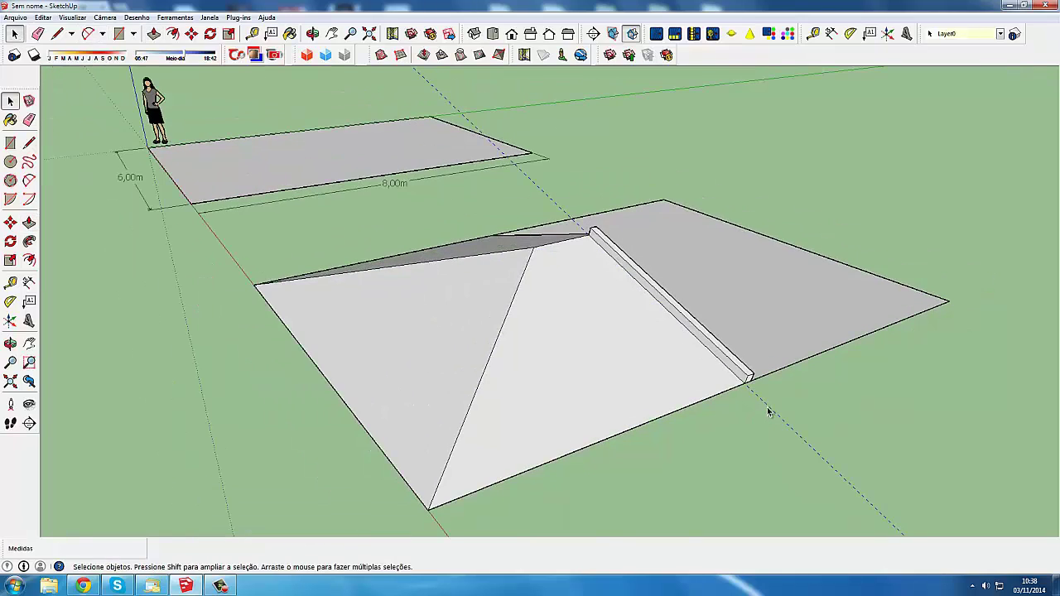
pyautogui.scroll(2, 768, 411)
pyautogui.press('p')
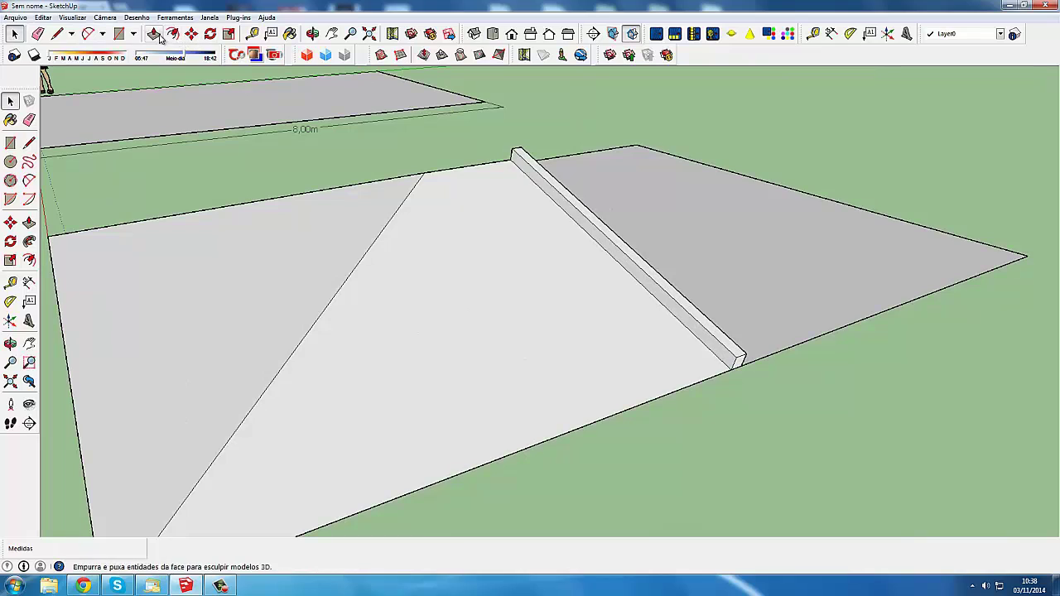
pyautogui.click(743, 369)
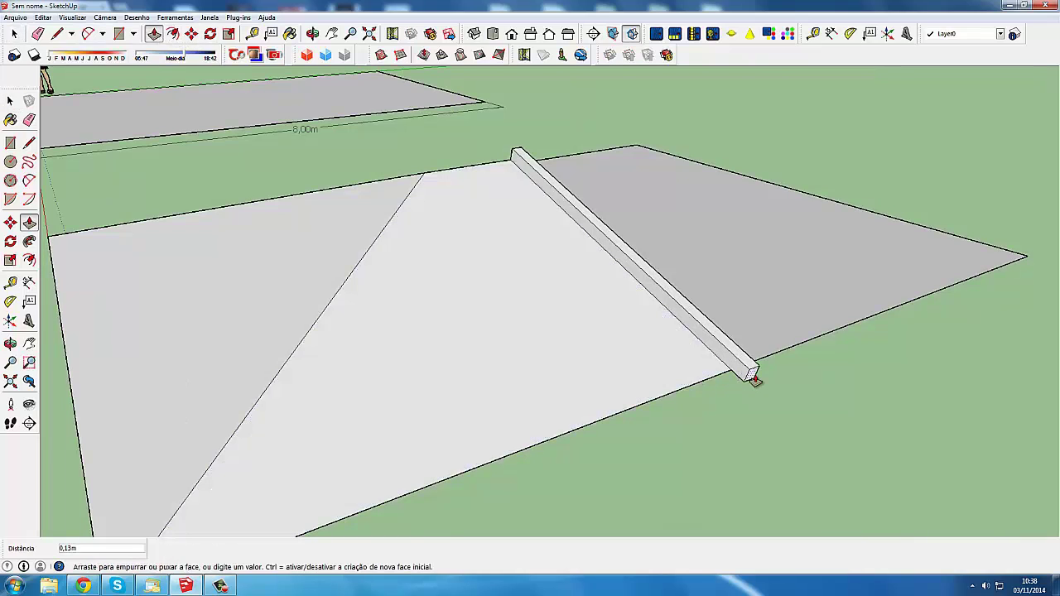
pyautogui.press('Return')
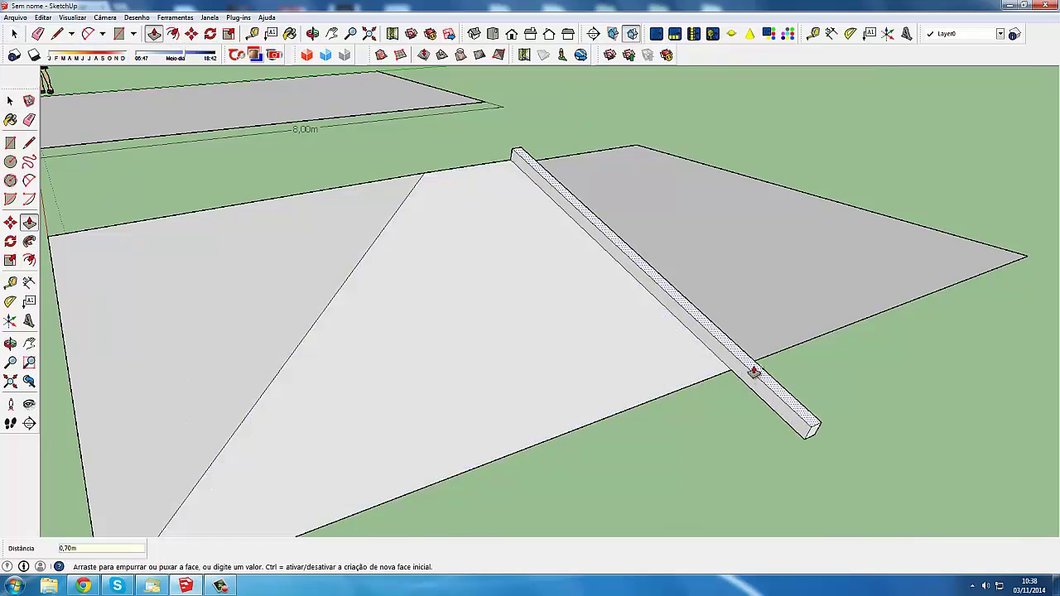
# - Pull the beam end a further 0,05 m and check the overhang from another angle
pyautogui.click(754, 367)
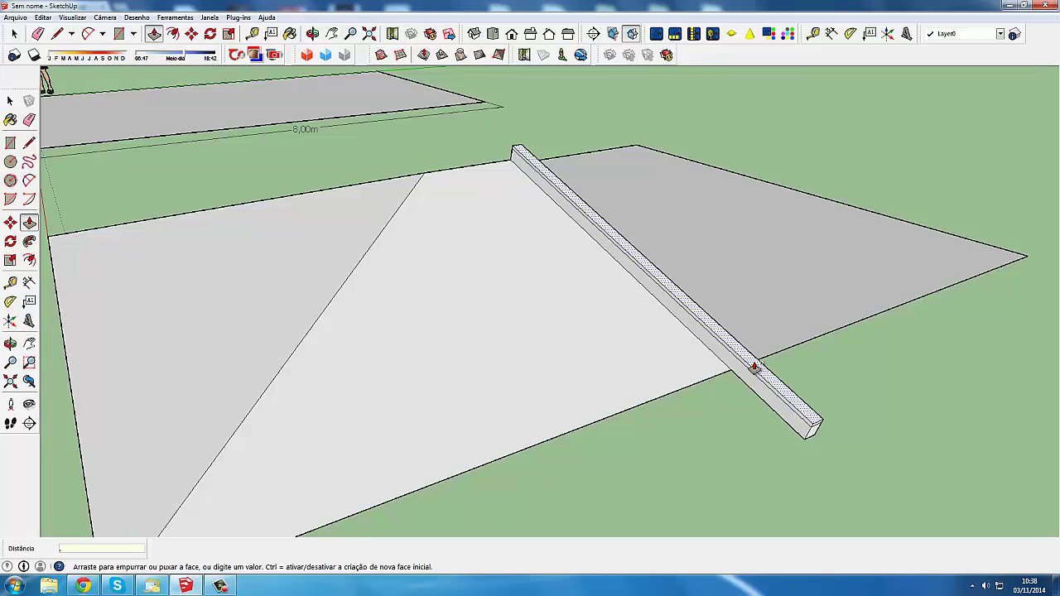
pyautogui.write('05')
pyautogui.press('Return')
pyautogui.scroll(3, 754, 369)
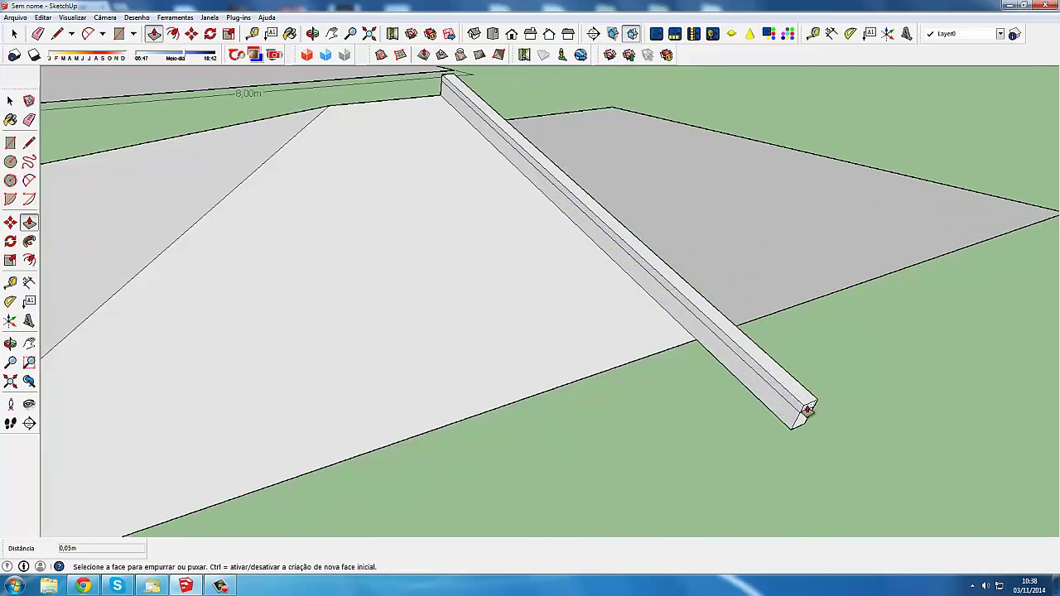
pyautogui.scroll(-3, 806, 410)
pyautogui.scroll(-2, 746, 397)
pyautogui.scroll(1, 807, 403)
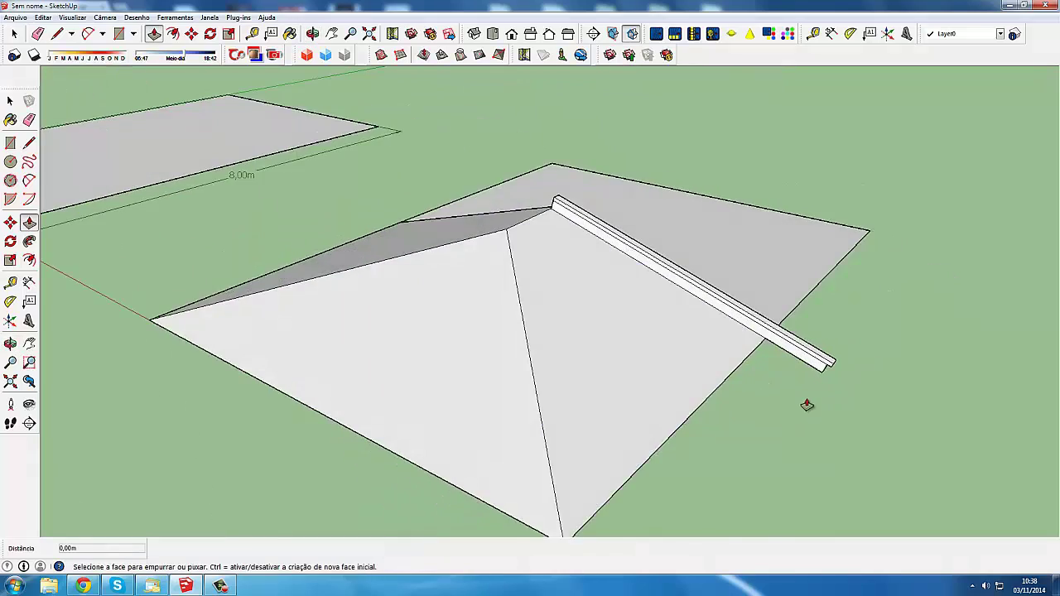
pyautogui.scroll(-2, 806, 403)
pyautogui.click(14, 33)
pyautogui.moveTo(485, 338)
pyautogui.mouseDown(button='middle')
pyautogui.moveTo(741, 329)
pyautogui.moveTo(754, 314)
pyautogui.mouseUp(button='middle')
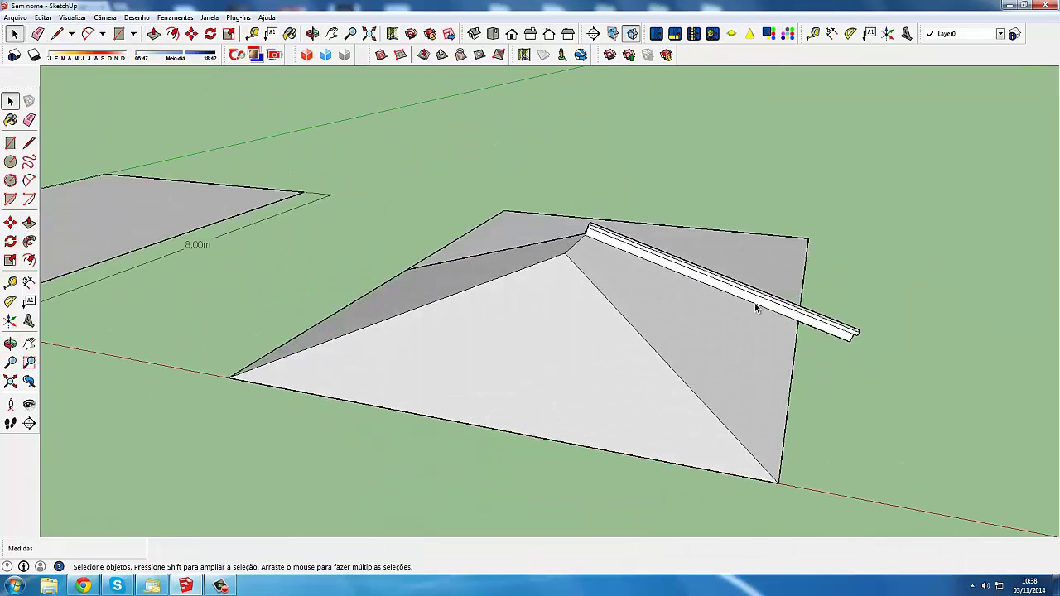
# - Select the outer edges of the right and left roof slopes as the sweep path
pyautogui.click(791, 368)
pyautogui.click(794, 369)
pyautogui.moveTo(513, 360); pyautogui.dragTo(347, 317, button='middle')
pyautogui.keyDown('shift'); pyautogui.click(344, 310); pyautogui.keyUp('shift')
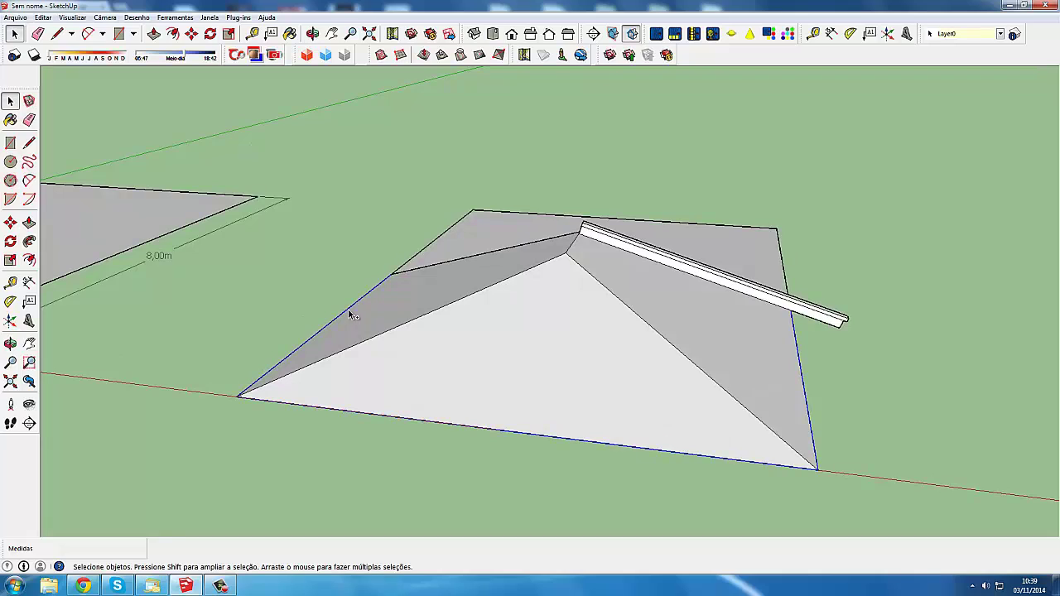
pyautogui.moveTo(292, 237); pyautogui.dragTo(225, 150, button='middle')
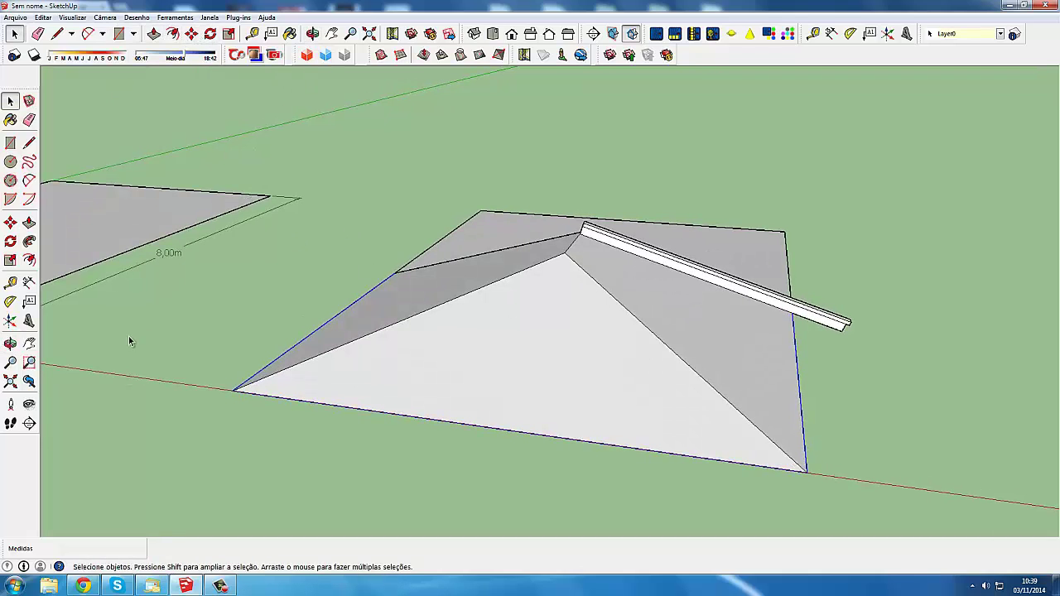
pyautogui.click(29, 241)
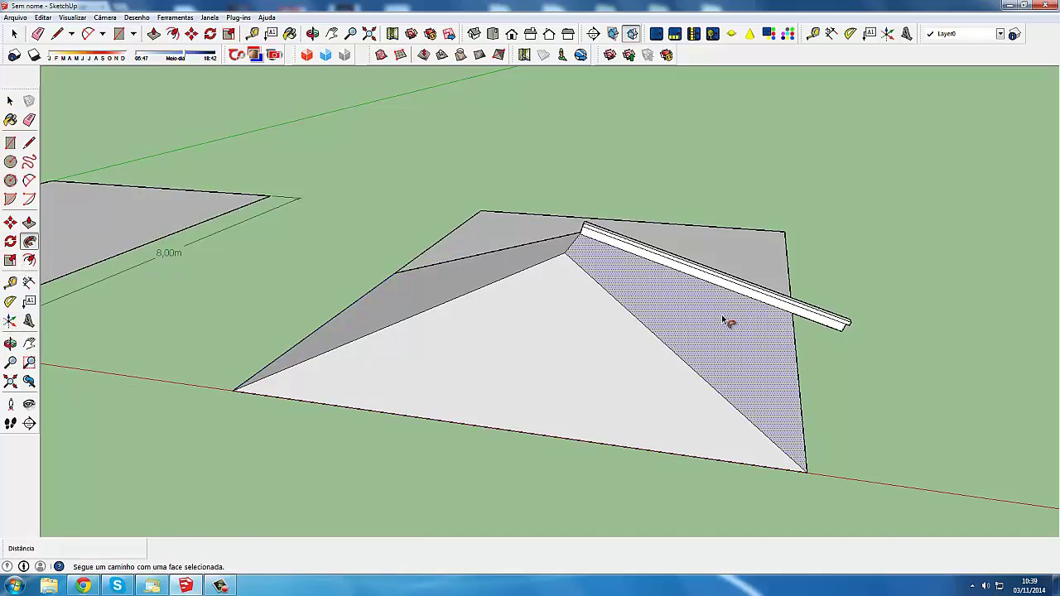
pyautogui.hotkey('ctrl', 'z')
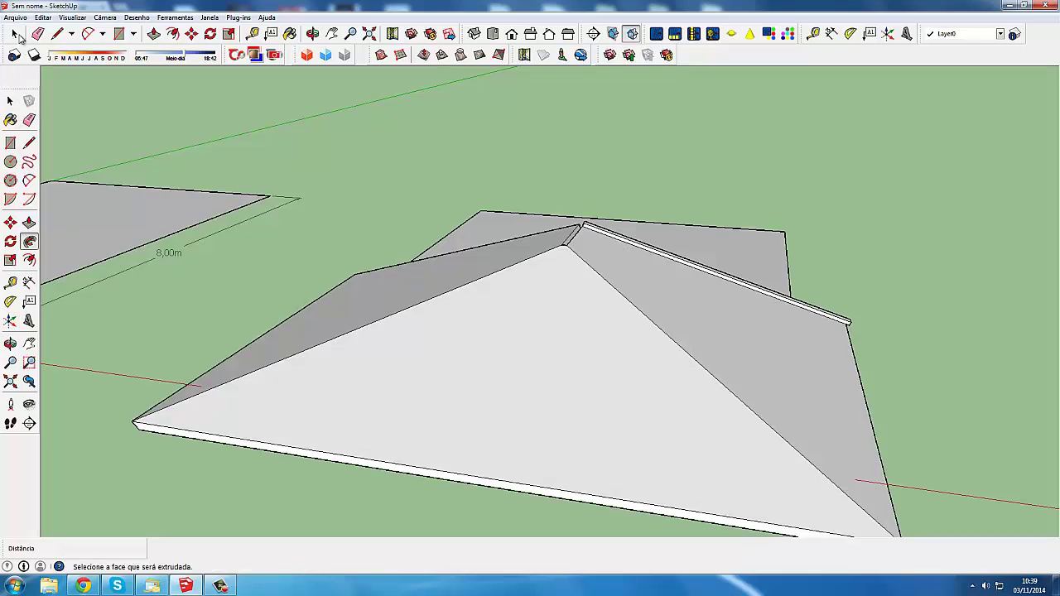
pyautogui.press('space')
# - Select the roof's front bottom edge and apply Follow Me along the roof base
pyautogui.scroll(1, 629, 269)
pyautogui.scroll(1, 745, 314)
pyautogui.scroll(-3, 837, 377)
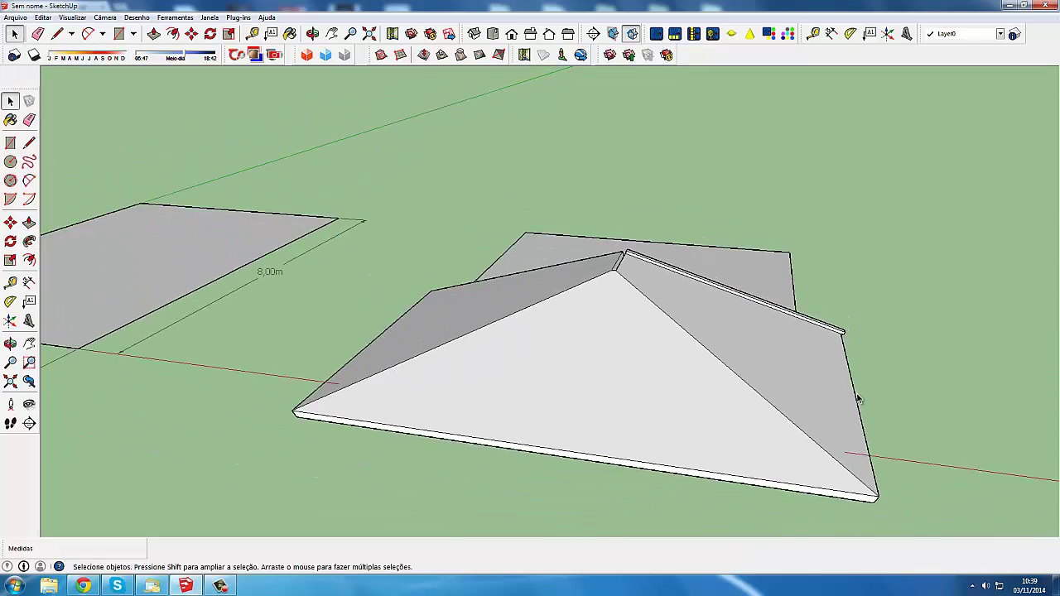
pyautogui.click(514, 448)
pyautogui.moveTo(175, 307); pyautogui.dragTo(165, 311, button='middle')
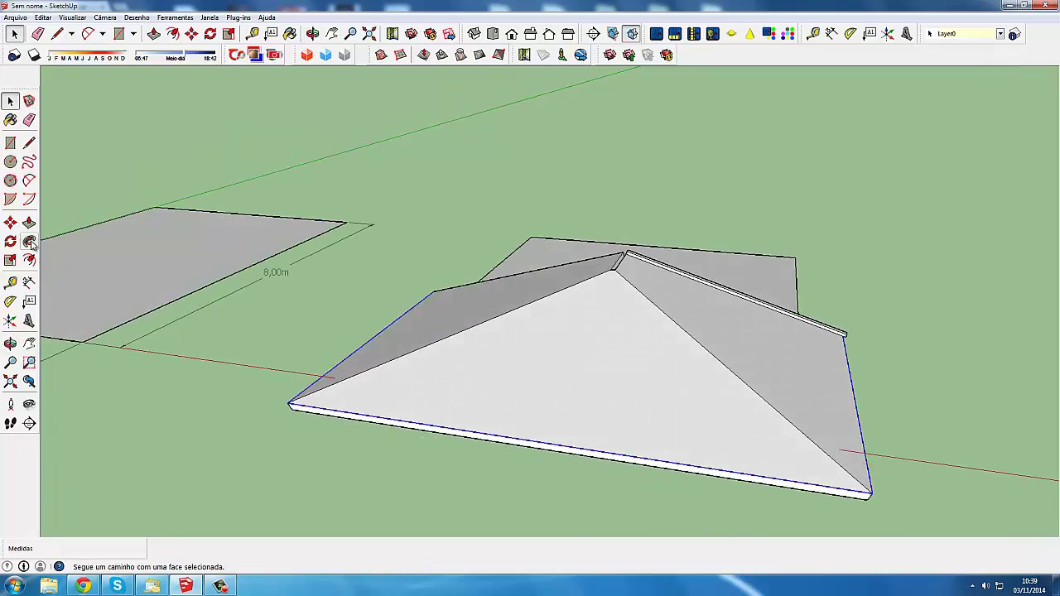
pyautogui.click(29, 240)
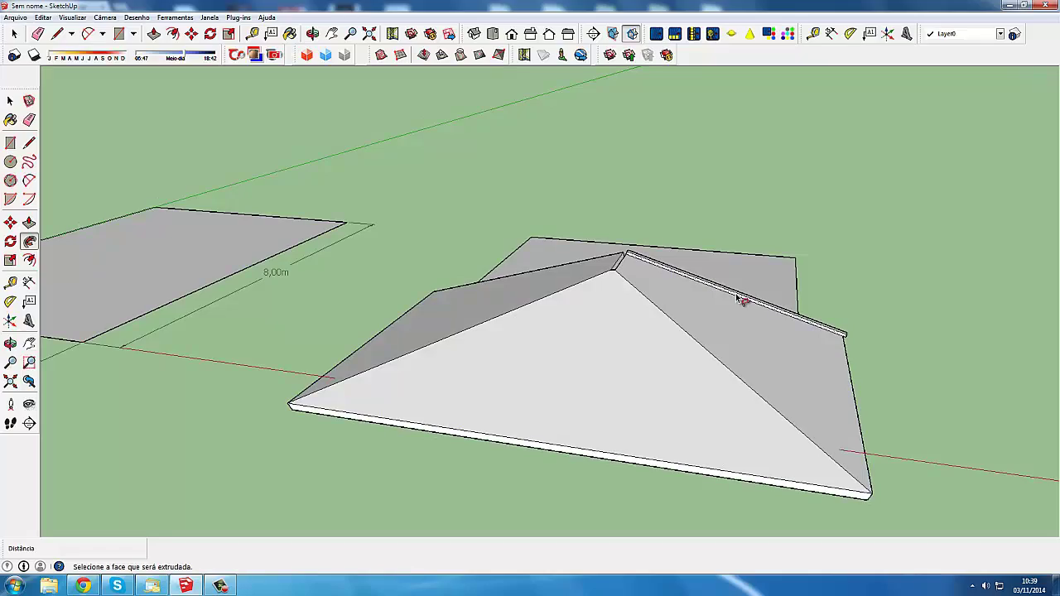
pyautogui.moveTo(611, 324)
pyautogui.mouseDown(button='middle')
pyautogui.moveTo(476, 353)
pyautogui.moveTo(276, 362)
pyautogui.moveTo(497, 353)
pyautogui.moveTo(552, 303)
pyautogui.moveTo(575, 329)
pyautogui.moveTo(429, 314)
pyautogui.moveTo(518, 334)
pyautogui.moveTo(500, 317)
pyautogui.moveTo(518, 261)
pyautogui.moveTo(509, 300)
pyautogui.moveTo(552, 315)
pyautogui.moveTo(468, 293)
pyautogui.moveTo(511, 280)
pyautogui.mouseUp(button='middle')
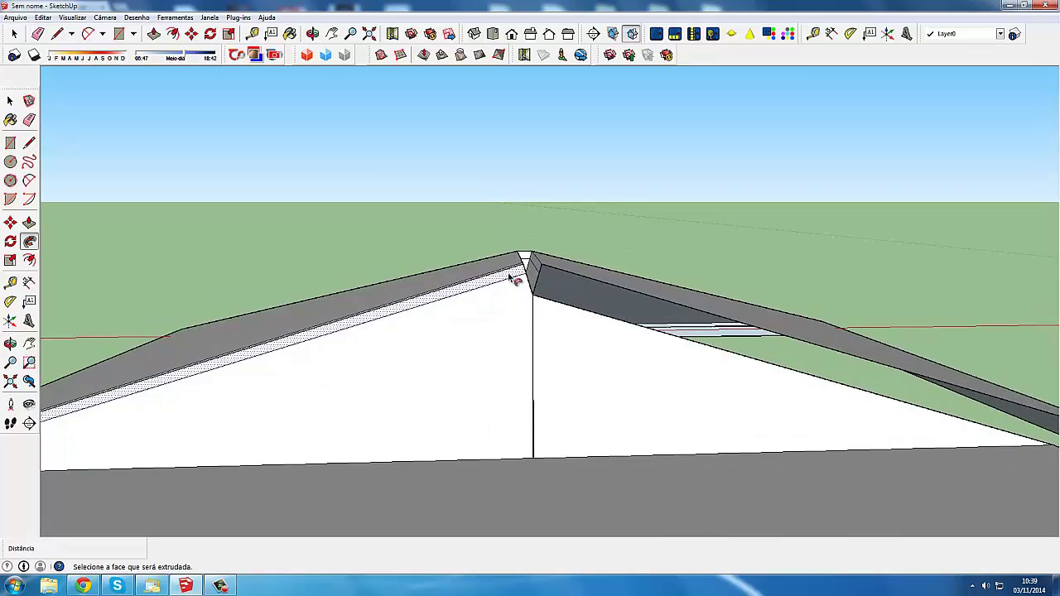
pyautogui.scroll(-2, 512, 279)
pyautogui.scroll(1, 520, 261)
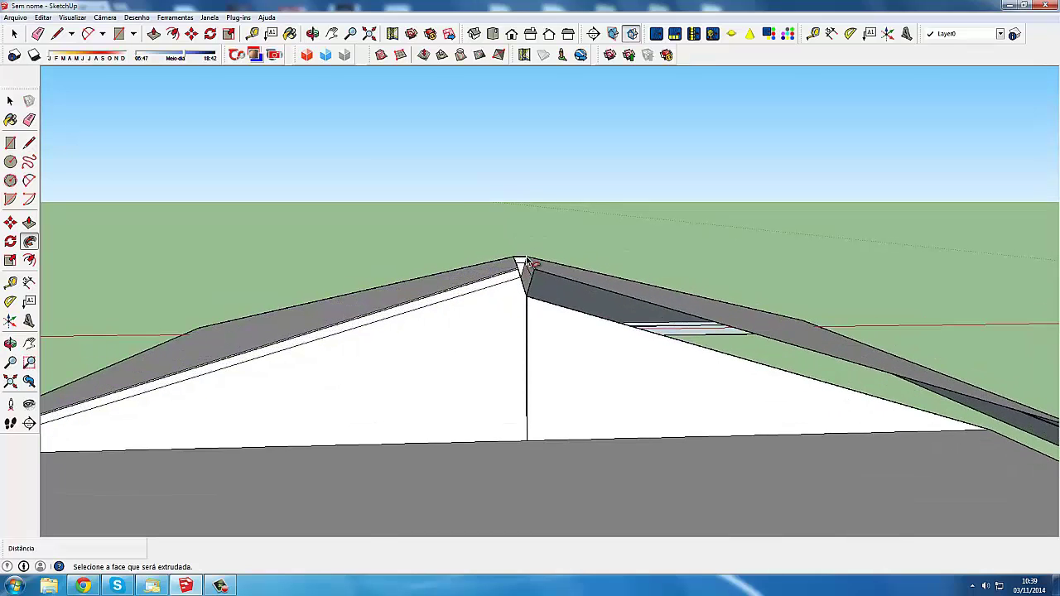
pyautogui.moveTo(520, 264); pyautogui.dragTo(471, 295, button='middle')
pyautogui.click(57, 33)
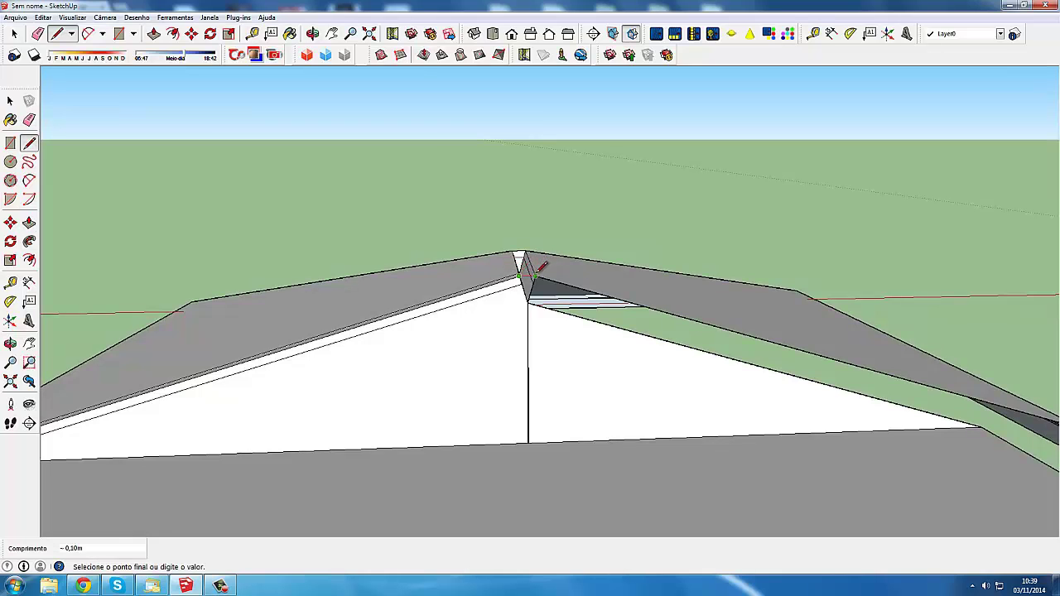
pyautogui.moveTo(503, 271)
pyautogui.mouseDown(button='middle')
pyautogui.moveTo(631, 334)
pyautogui.moveTo(489, 303)
pyautogui.moveTo(757, 331)
pyautogui.moveTo(537, 347)
pyautogui.moveTo(828, 315)
pyautogui.moveTo(715, 339)
pyautogui.moveTo(737, 329)
pyautogui.mouseUp(button='middle')
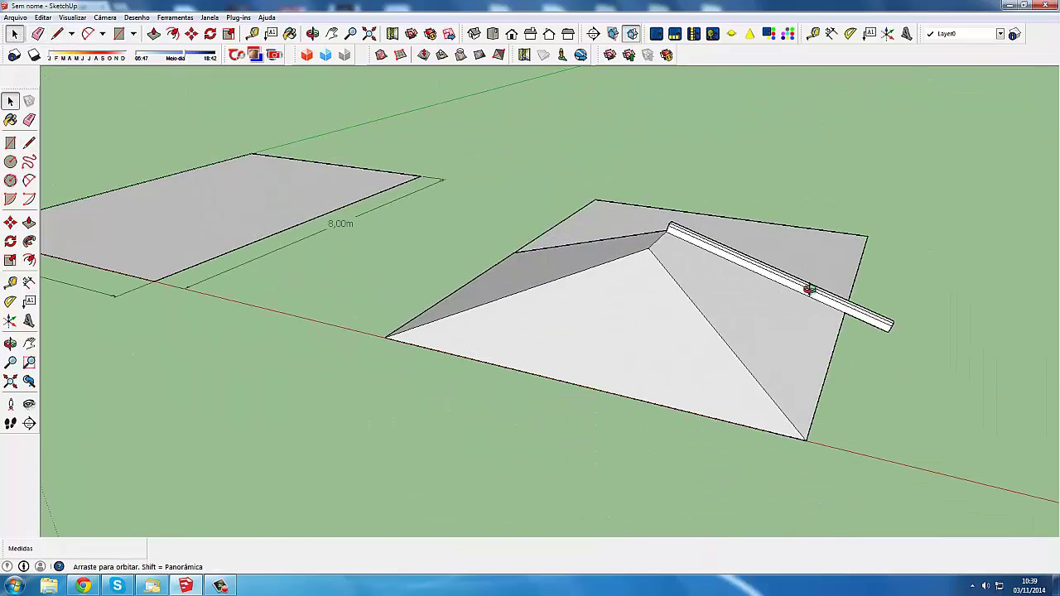
pyautogui.moveTo(807, 289)
pyautogui.mouseDown(button='middle')
pyautogui.moveTo(844, 279)
pyautogui.moveTo(303, 282)
pyautogui.moveTo(665, 287)
pyautogui.moveTo(613, 270)
pyautogui.moveTo(712, 287)
pyautogui.moveTo(651, 284)
pyautogui.moveTo(568, 257)
pyautogui.mouseUp(button='middle')
pyautogui.press('space')
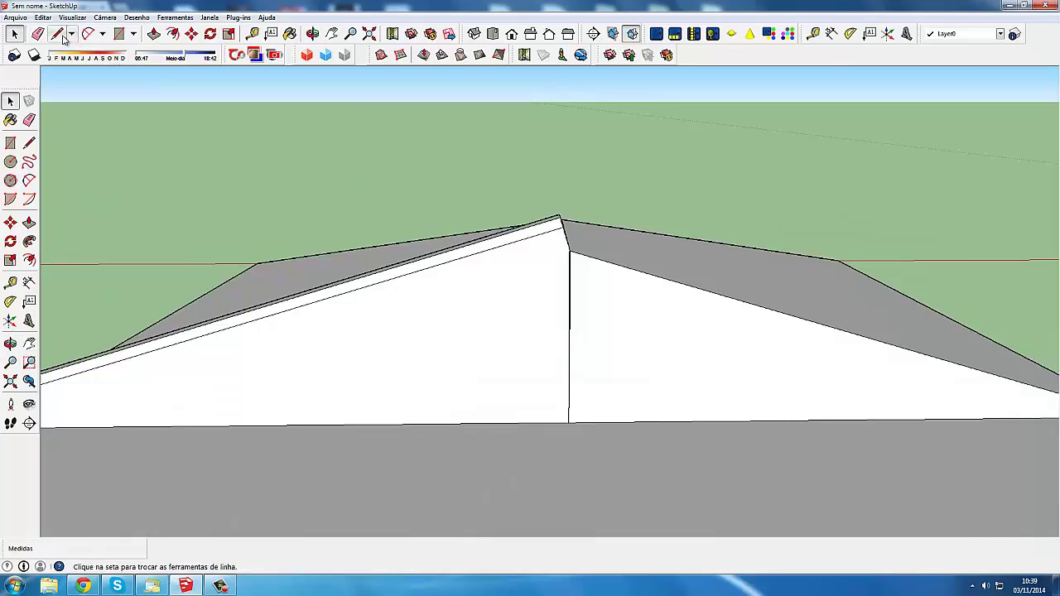
pyautogui.click(57, 33)
pyautogui.click(569, 251)
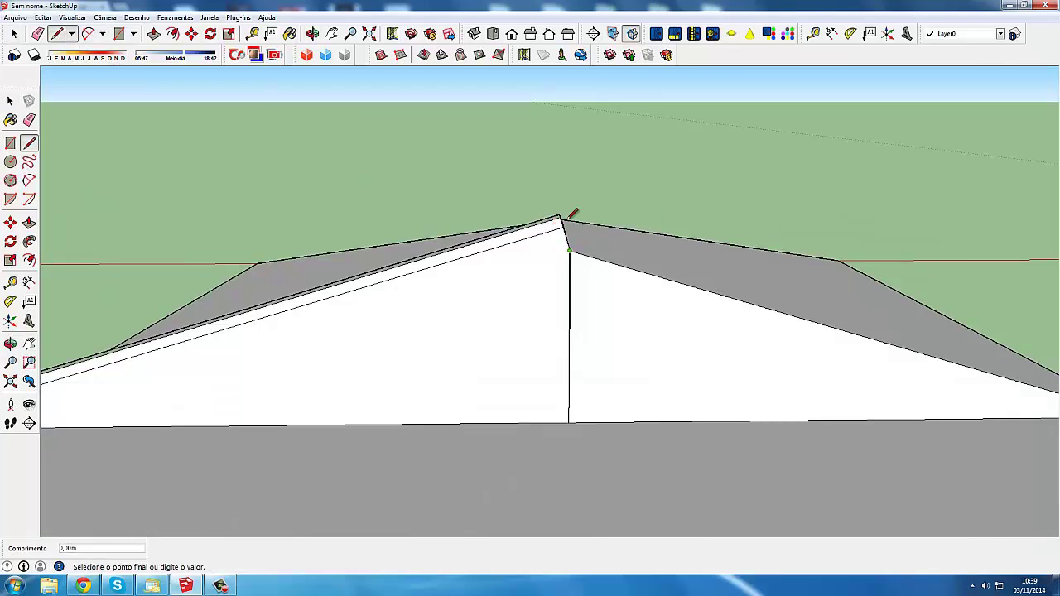
pyautogui.click(570, 176)
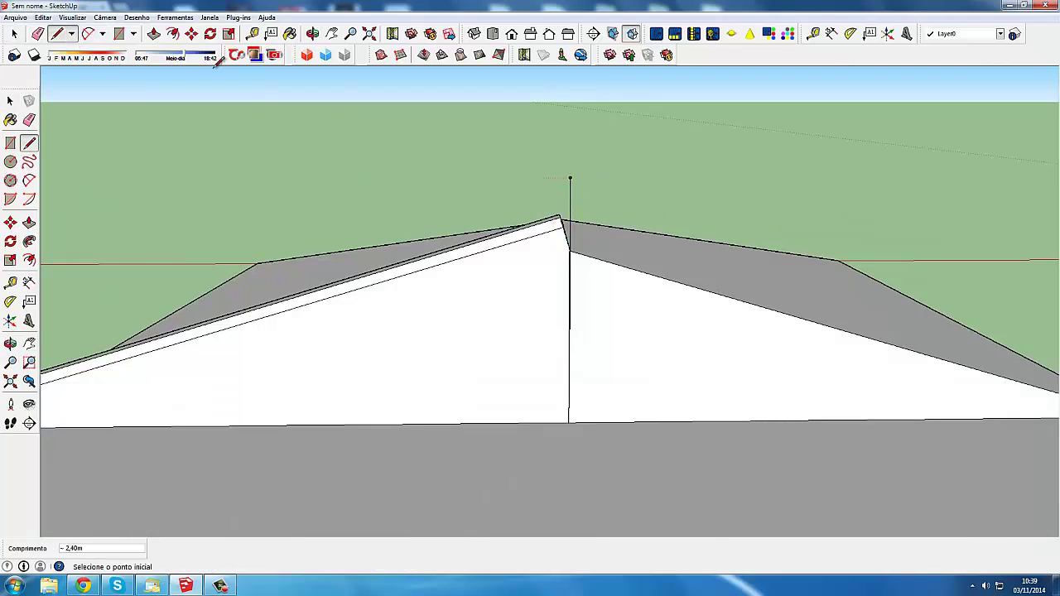
pyautogui.press('t')
pyautogui.scroll(1, 557, 221)
pyautogui.scroll(1, 557, 220)
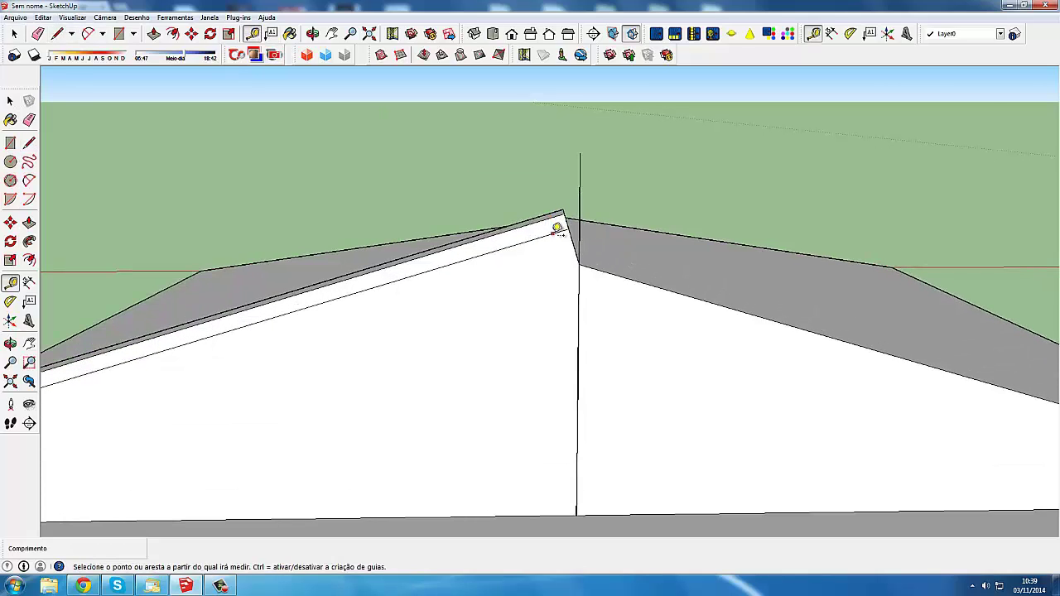
pyautogui.click(557, 221)
pyautogui.click(556, 221)
pyautogui.click(547, 217)
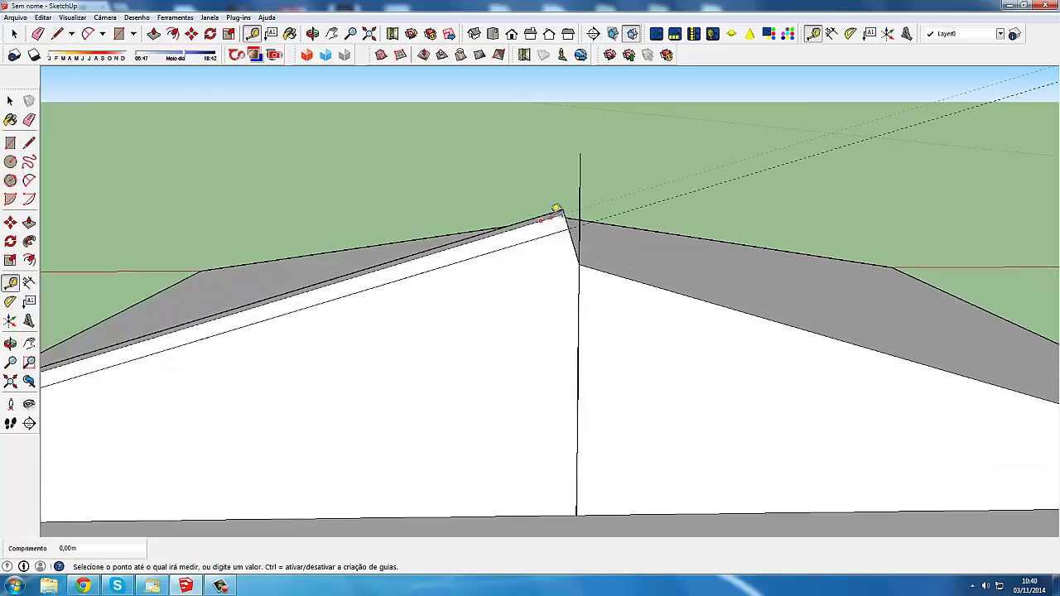
pyautogui.click(550, 208)
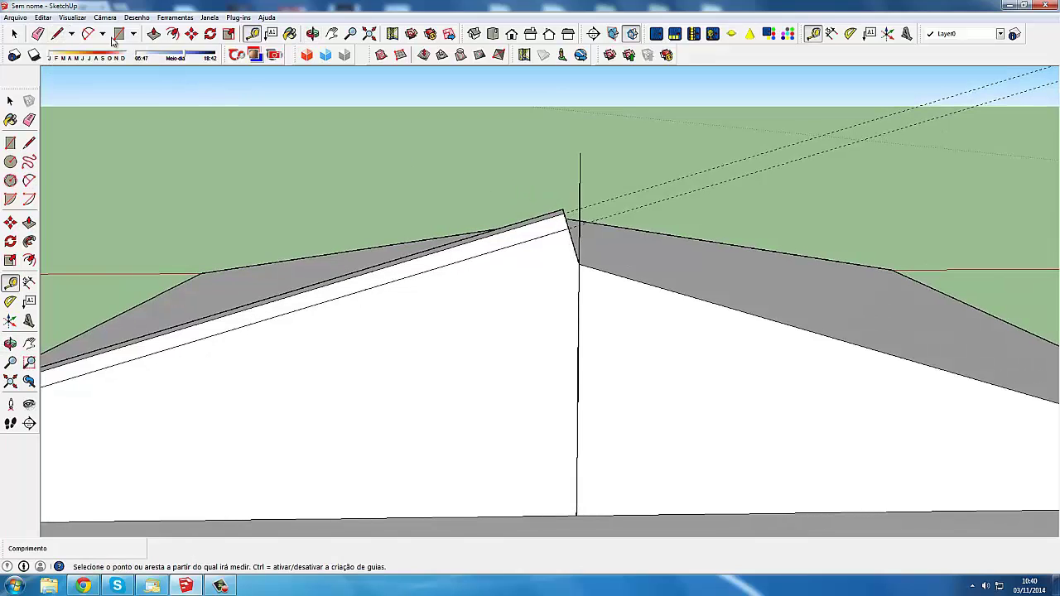
pyautogui.press('l')
pyautogui.scroll(1, 535, 214)
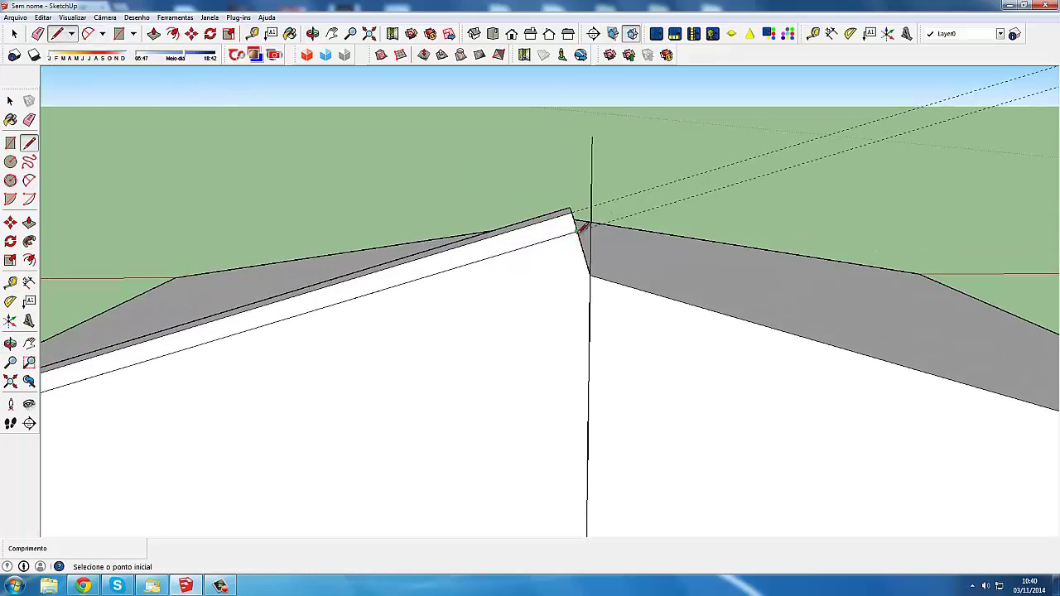
pyautogui.click(592, 222)
pyautogui.click(569, 210)
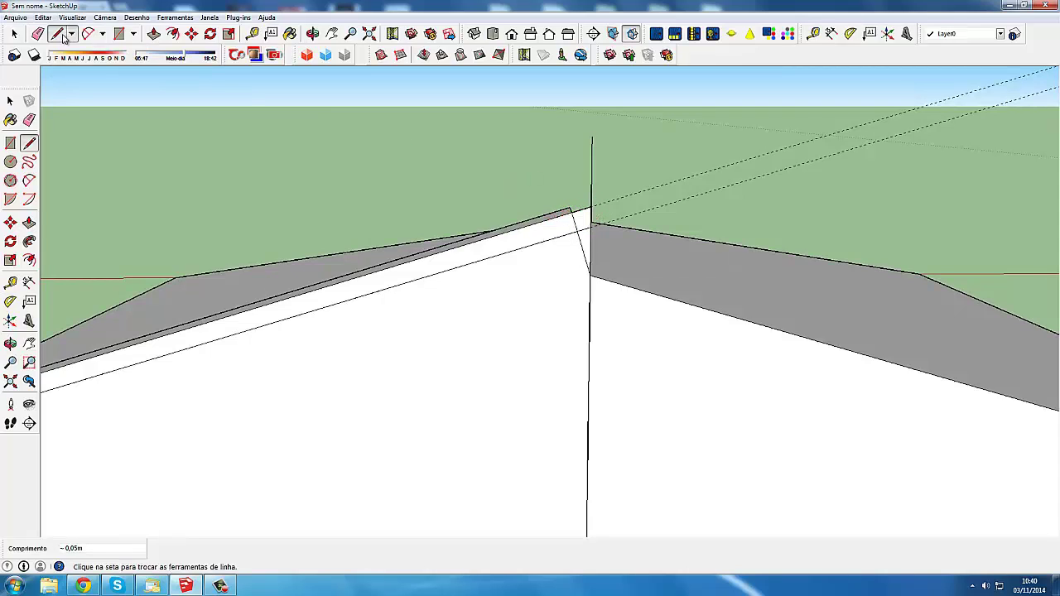
pyautogui.press('space')
pyautogui.scroll(-1, 606, 143)
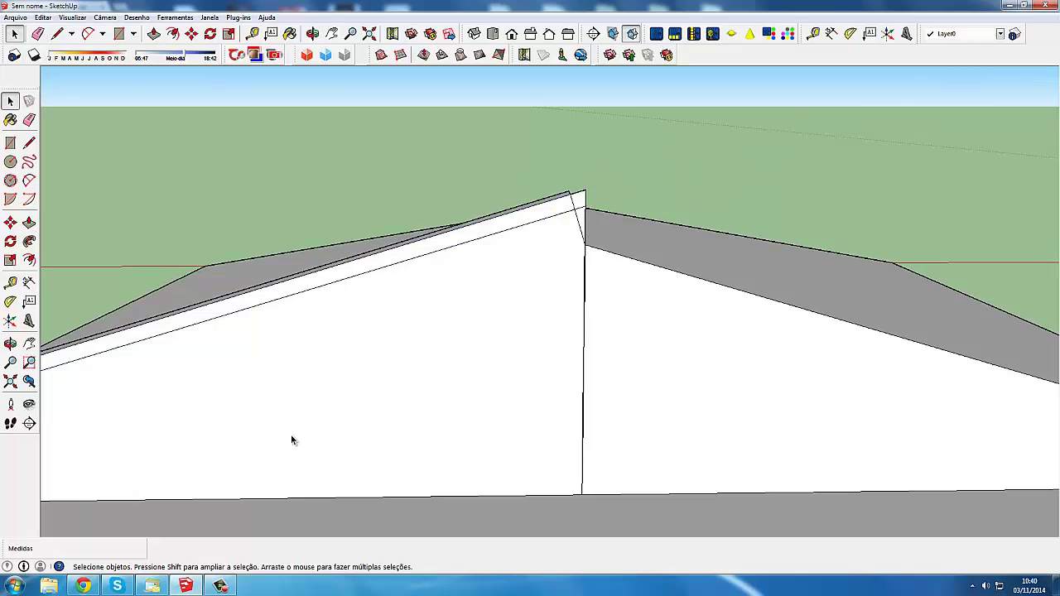
pyautogui.click(222, 585)
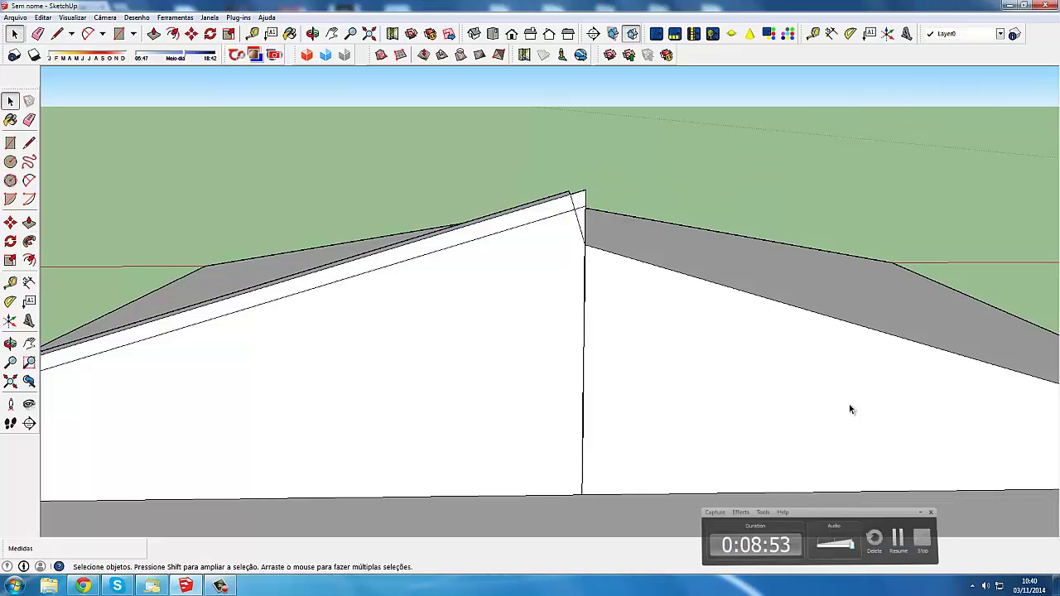
pyautogui.moveTo(552, 230)
pyautogui.mouseDown(button='middle')
pyautogui.moveTo(589, 239)
pyautogui.moveTo(370, 260)
pyautogui.moveTo(355, 227)
pyautogui.moveTo(293, 213)
pyautogui.moveTo(568, 240)
pyautogui.moveTo(381, 279)
pyautogui.moveTo(296, 246)
pyautogui.moveTo(433, 241)
pyautogui.moveTo(355, 241)
pyautogui.moveTo(138, 130)
pyautogui.mouseUp(button='middle')
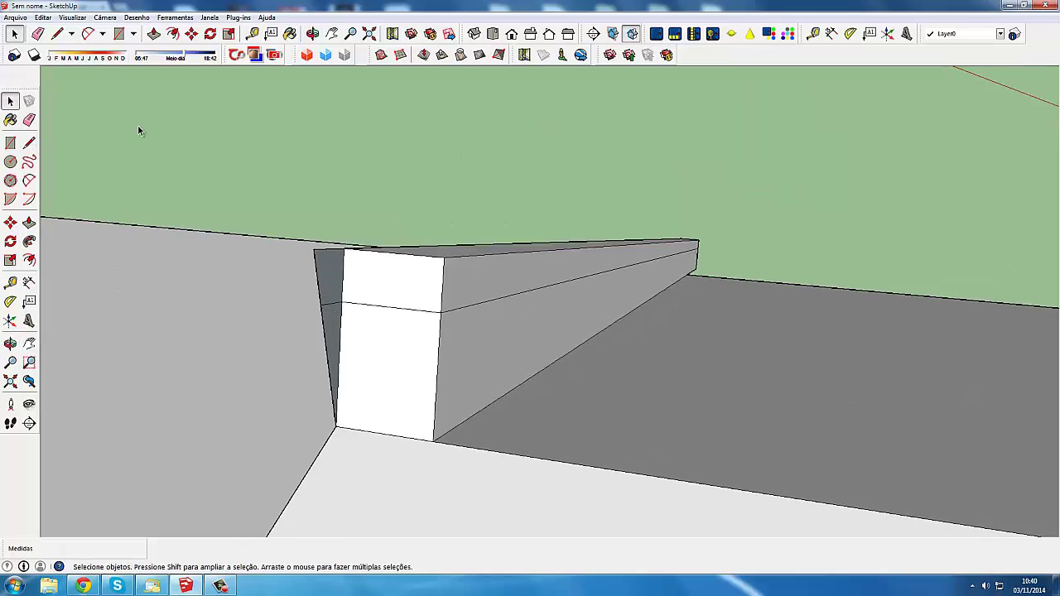
# - Push the bar's lower and upper end faces flush and erase the leftover corner edge
pyautogui.click(154, 34)
pyautogui.click(333, 323)
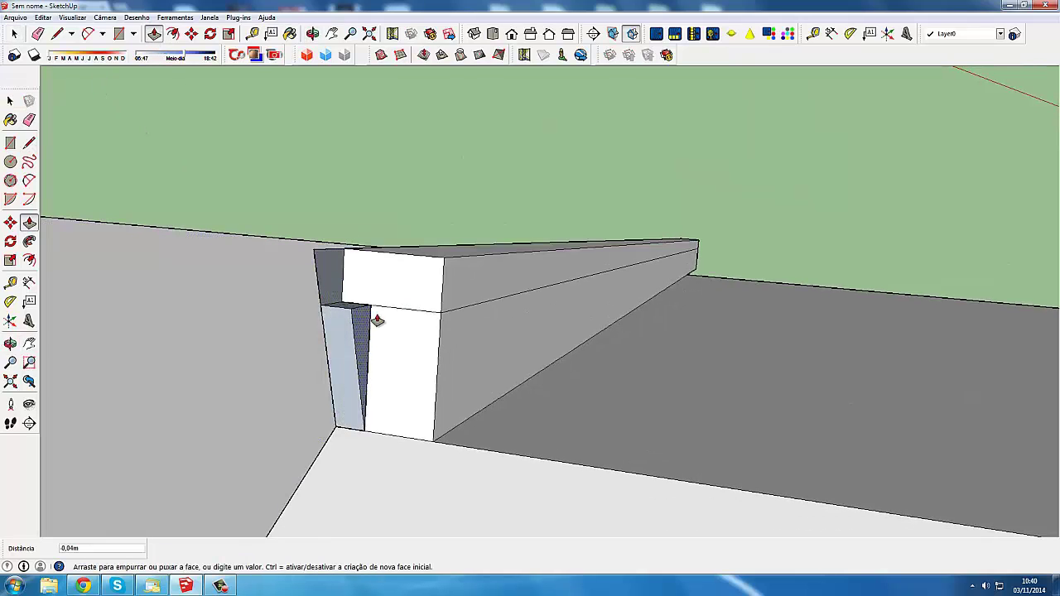
pyautogui.click(440, 296)
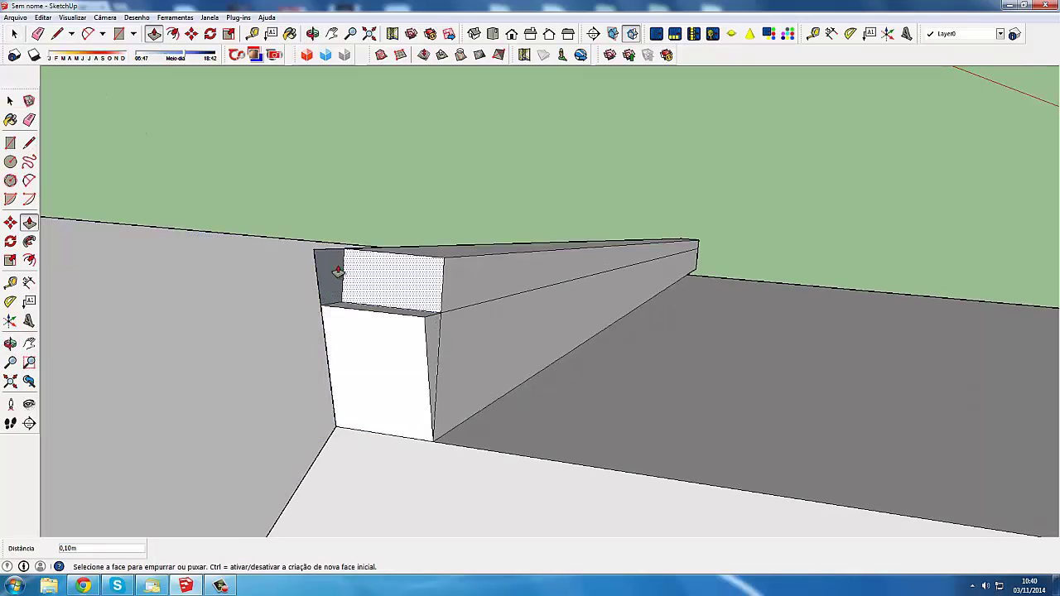
pyautogui.click(405, 284)
pyautogui.click(480, 265)
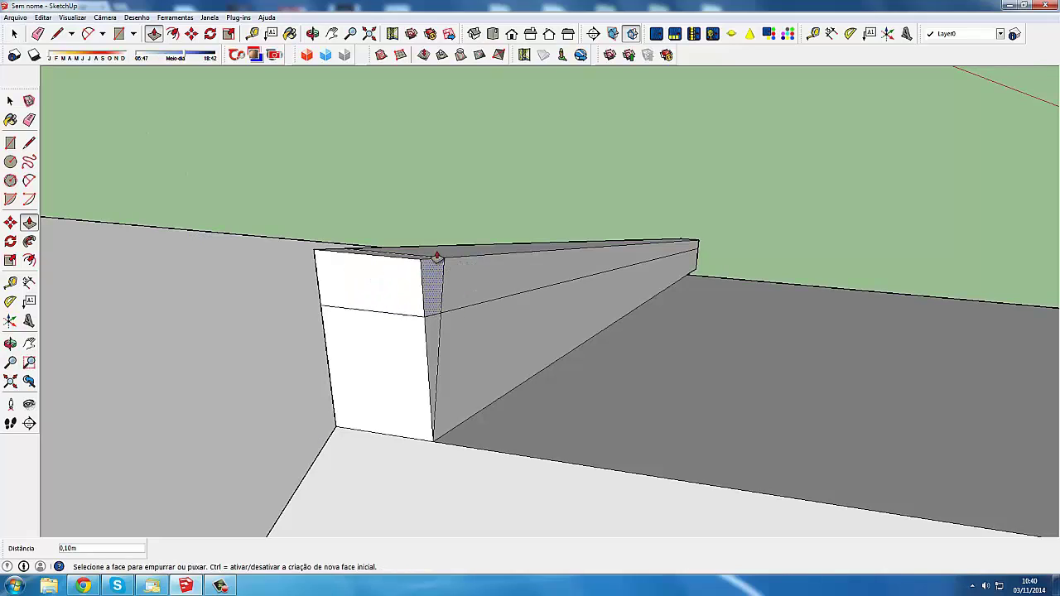
pyautogui.click(38, 34)
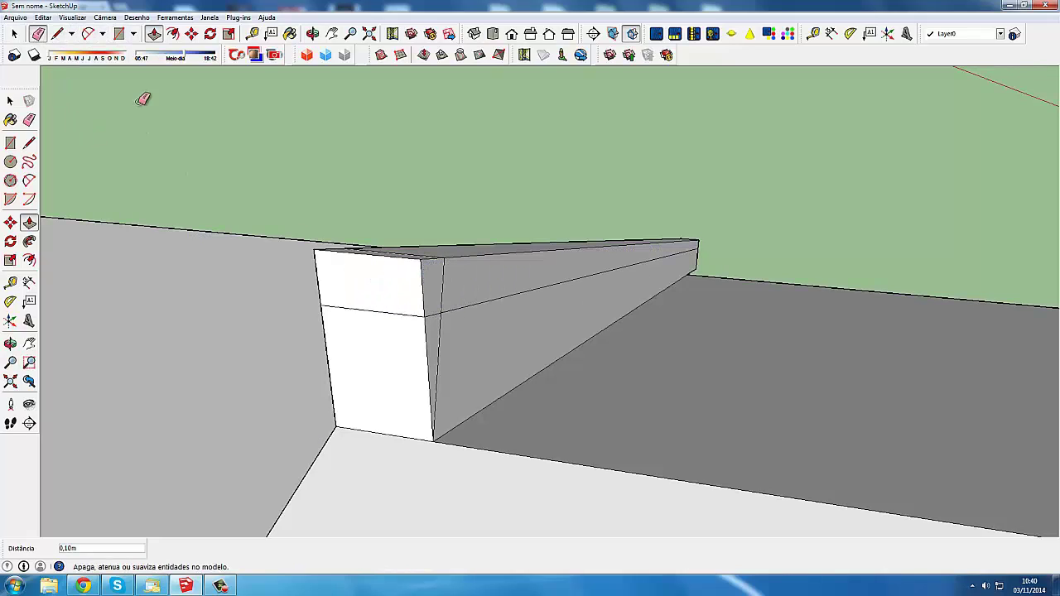
pyautogui.click(439, 333)
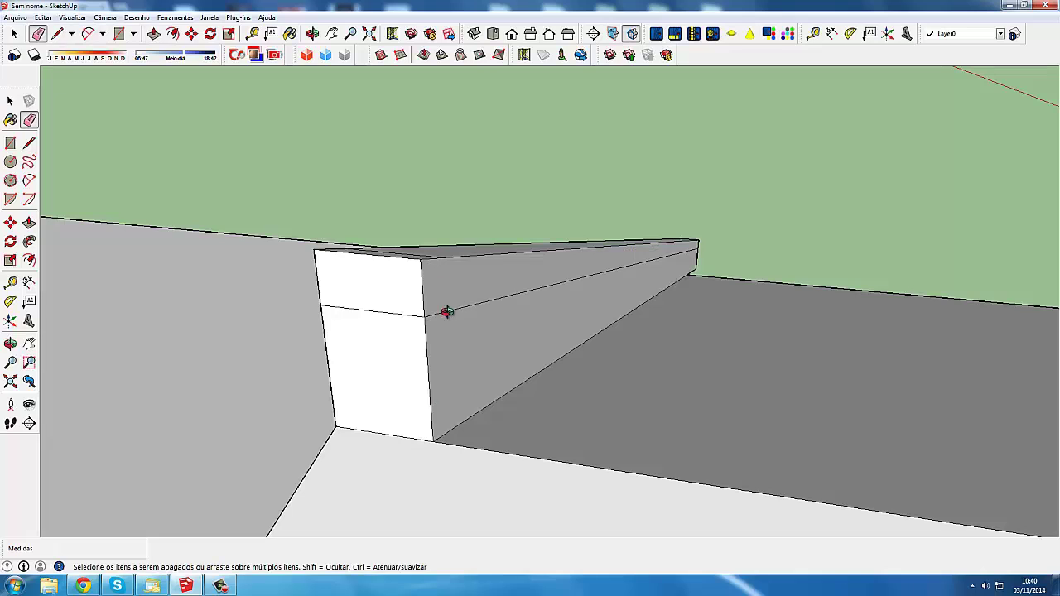
pyautogui.moveTo(447, 312)
pyautogui.mouseDown(button='middle')
pyautogui.moveTo(421, 256)
pyautogui.moveTo(388, 265)
pyautogui.moveTo(513, 293)
pyautogui.moveTo(405, 281)
pyautogui.mouseUp(button='middle')
# - Sweep the bar's end-face profile around the roof's base edges with Follow Me
pyautogui.scroll(-2, 405, 280)
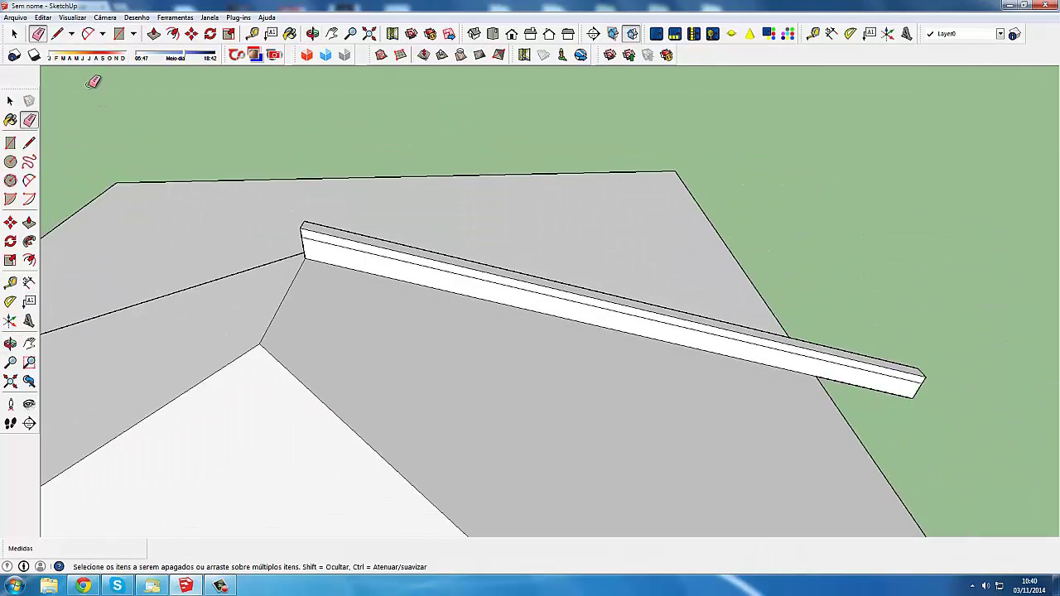
pyautogui.click(15, 33)
pyautogui.moveTo(618, 309)
pyautogui.mouseDown(button='middle')
pyautogui.moveTo(776, 355)
pyautogui.moveTo(793, 380)
pyautogui.moveTo(769, 367)
pyautogui.moveTo(678, 445)
pyautogui.mouseUp(button='middle')
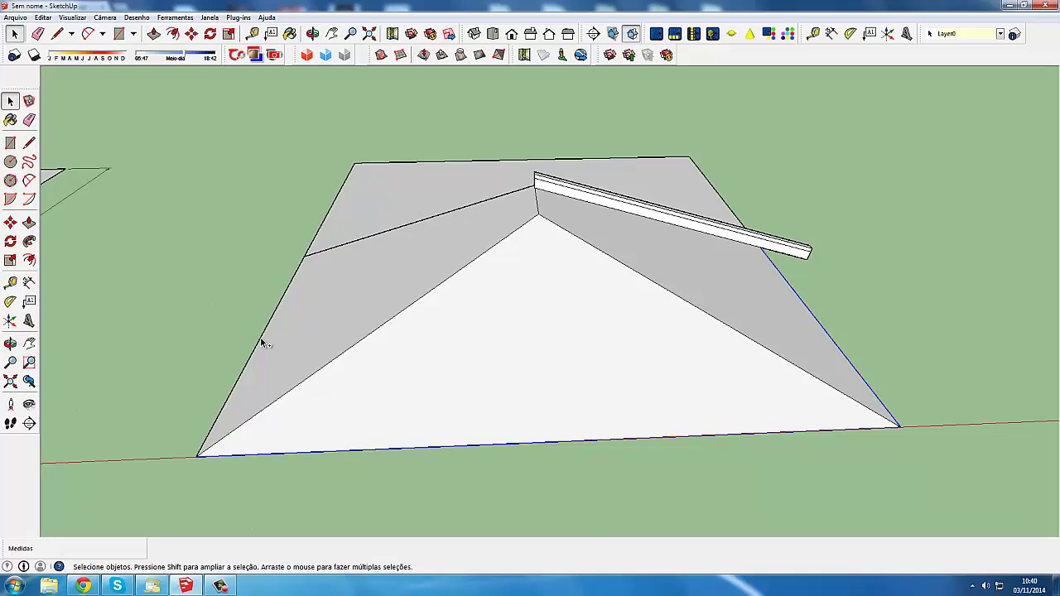
pyautogui.moveTo(381, 355)
pyautogui.mouseDown(button='middle')
pyautogui.moveTo(316, 321)
pyautogui.moveTo(196, 194)
pyautogui.mouseUp(button='middle')
pyautogui.click(29, 240)
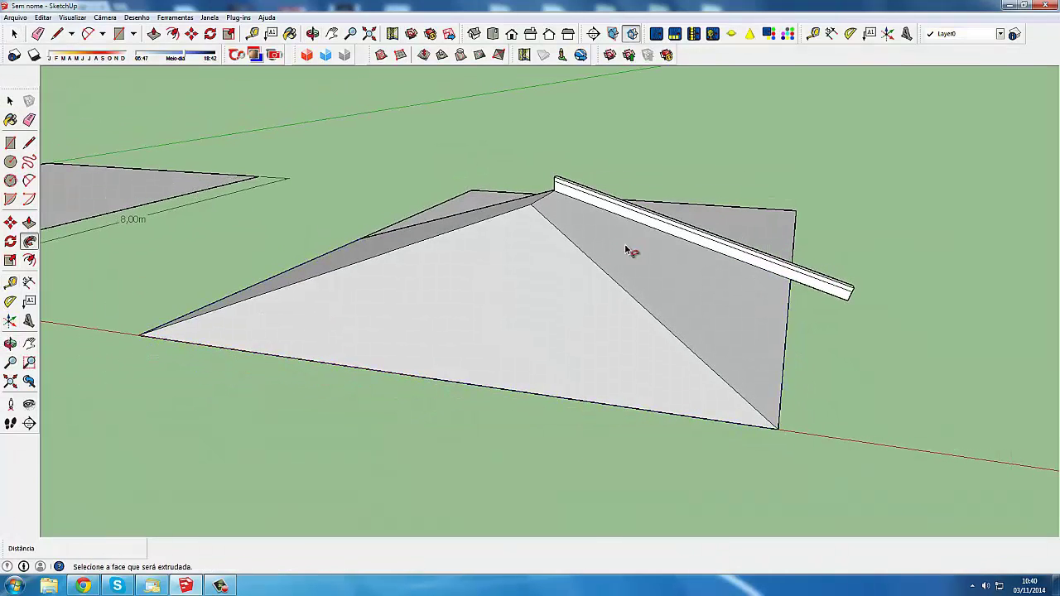
pyautogui.click(675, 238)
pyautogui.moveTo(497, 268)
pyautogui.mouseDown(button='middle')
pyautogui.moveTo(394, 266)
pyautogui.moveTo(141, 155)
pyautogui.mouseUp(button='middle')
pyautogui.press('space')
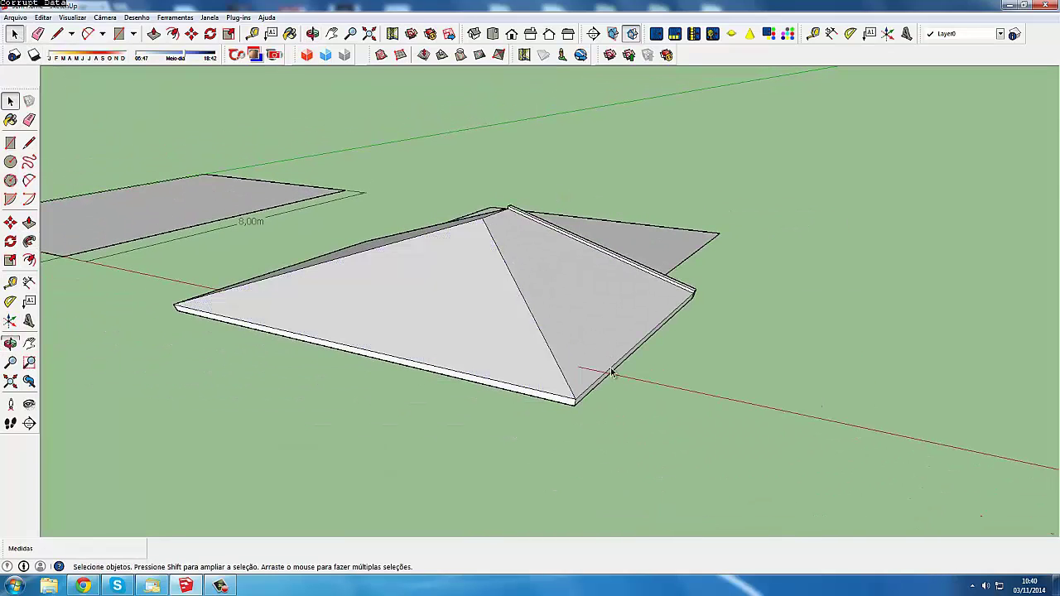
pyautogui.click(611, 372)
pyautogui.moveTo(414, 364)
pyautogui.mouseDown(button='middle')
pyautogui.moveTo(351, 362)
pyautogui.moveTo(269, 294)
pyautogui.moveTo(317, 303)
pyautogui.moveTo(270, 252)
pyautogui.mouseUp(button='middle')
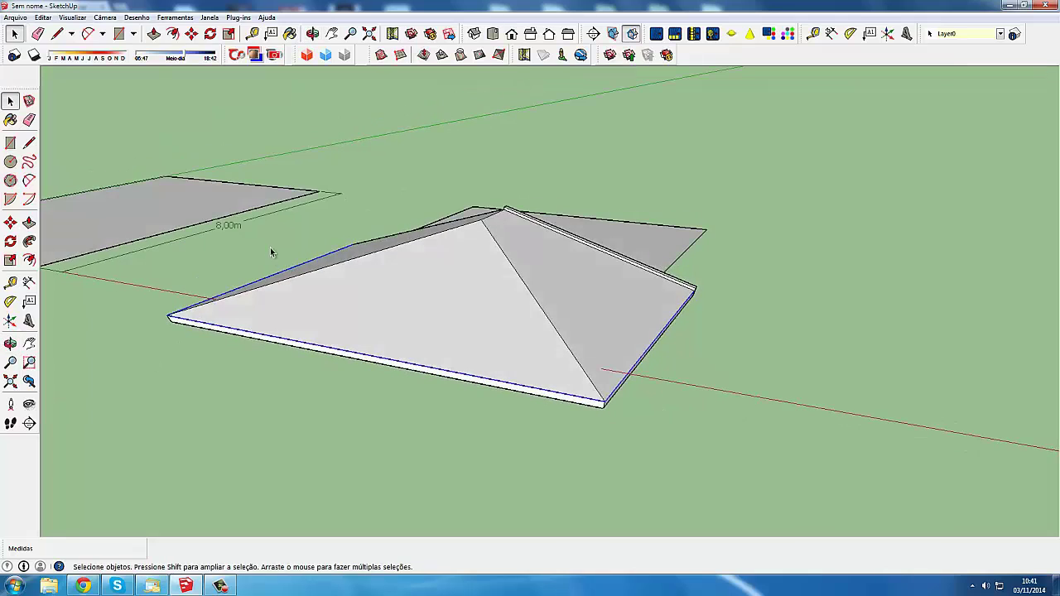
# - Orbit to a low side view of the roof and select its ridge edge
pyautogui.click(29, 241)
pyautogui.scroll(2, 756, 324)
pyautogui.scroll(-2, 681, 286)
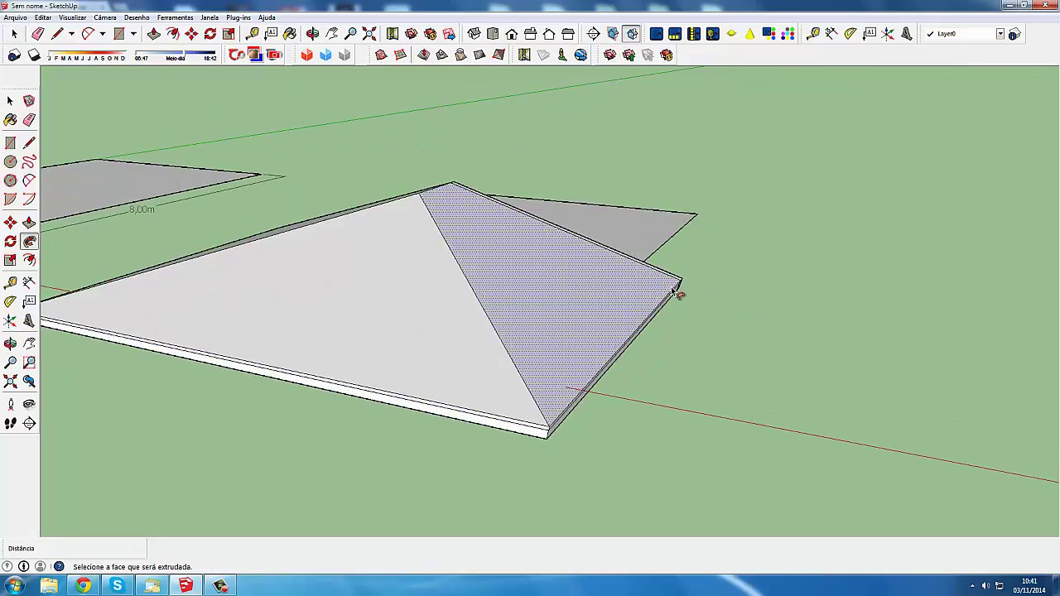
pyautogui.scroll(-2, 550, 253)
pyautogui.moveTo(549, 253)
pyautogui.mouseDown(button='middle')
pyautogui.moveTo(611, 165)
pyautogui.moveTo(651, 334)
pyautogui.moveTo(585, 291)
pyautogui.moveTo(301, 253)
pyautogui.mouseUp(button='middle')
pyautogui.click(15, 34)
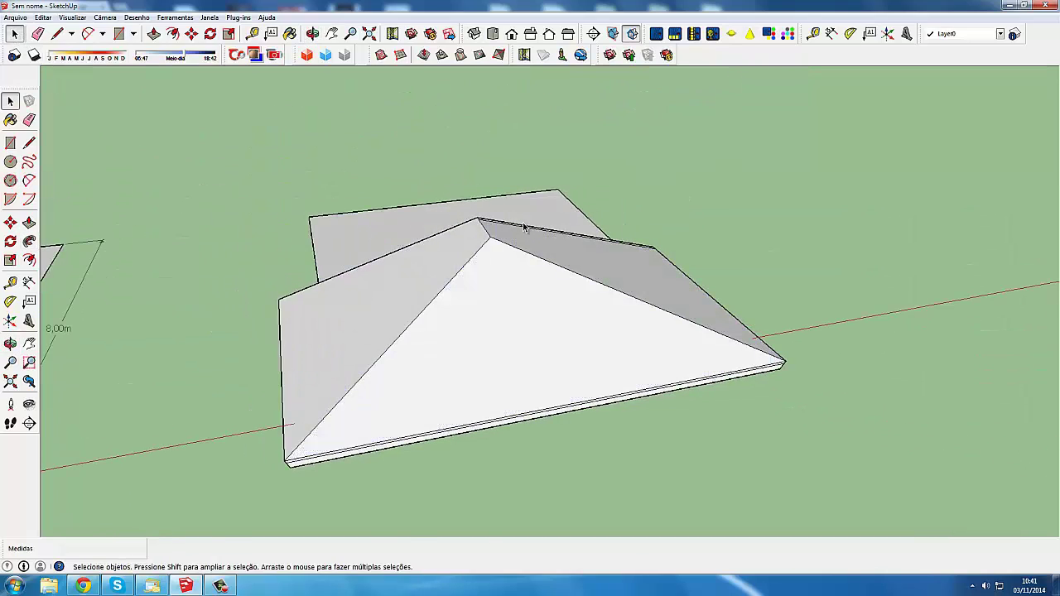
pyautogui.scroll(3, 549, 238)
pyautogui.click(548, 238)
pyautogui.scroll(-2, 548, 238)
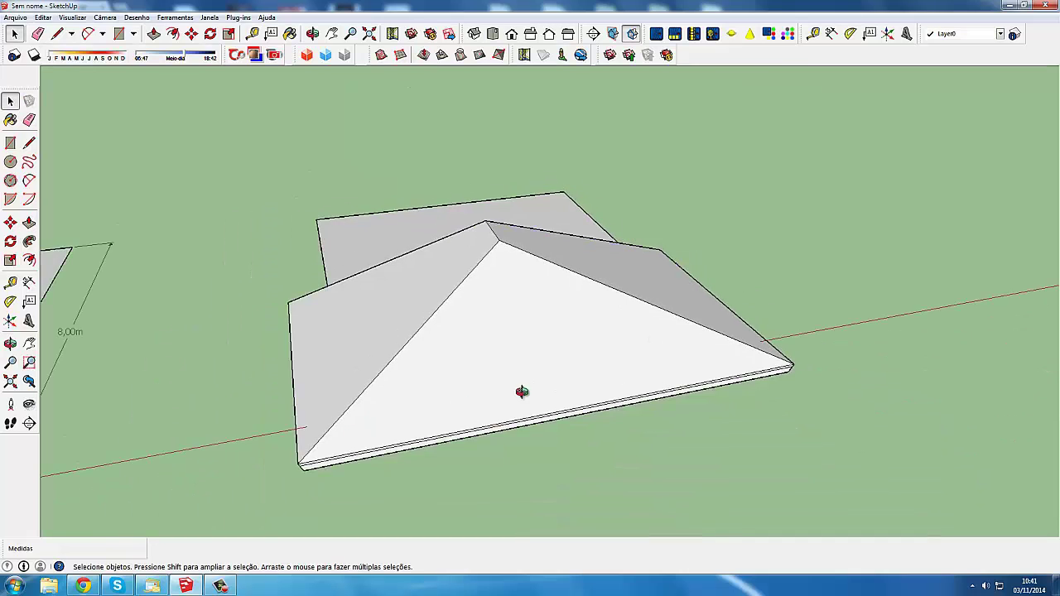
pyautogui.moveTo(522, 392)
pyautogui.mouseDown(button='middle')
pyautogui.moveTo(580, 307)
pyautogui.moveTo(485, 379)
pyautogui.moveTo(351, 370)
pyautogui.moveTo(305, 353)
pyautogui.moveTo(589, 377)
pyautogui.moveTo(778, 315)
pyautogui.mouseUp(button='middle')
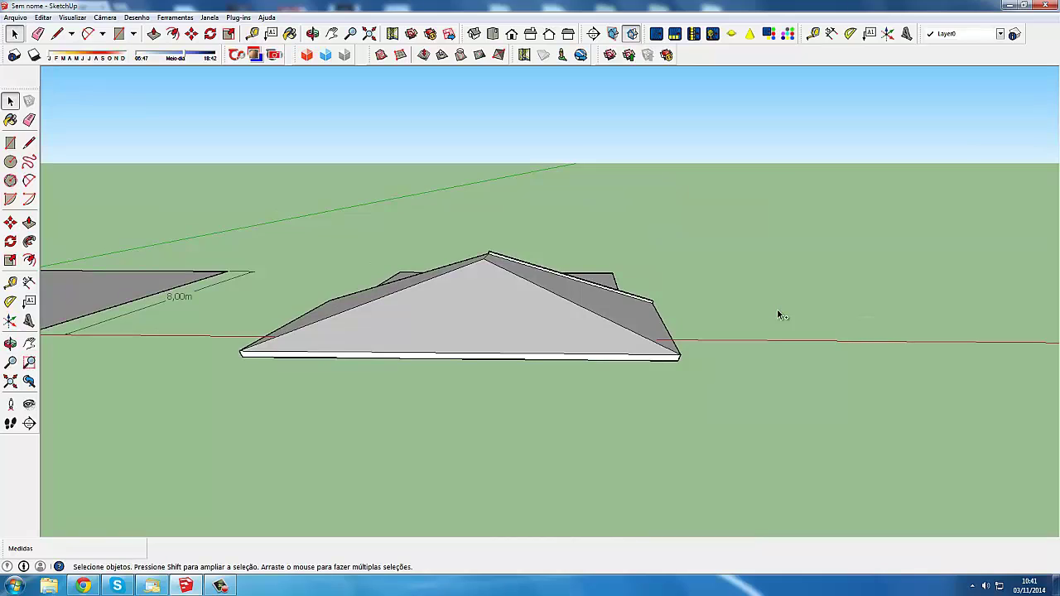
pyautogui.moveTo(776, 314); pyautogui.dragTo(611, 313, button='middle')
# - Pull the bar's end face out twice so it overhangs past the roof corner
pyautogui.press('space')
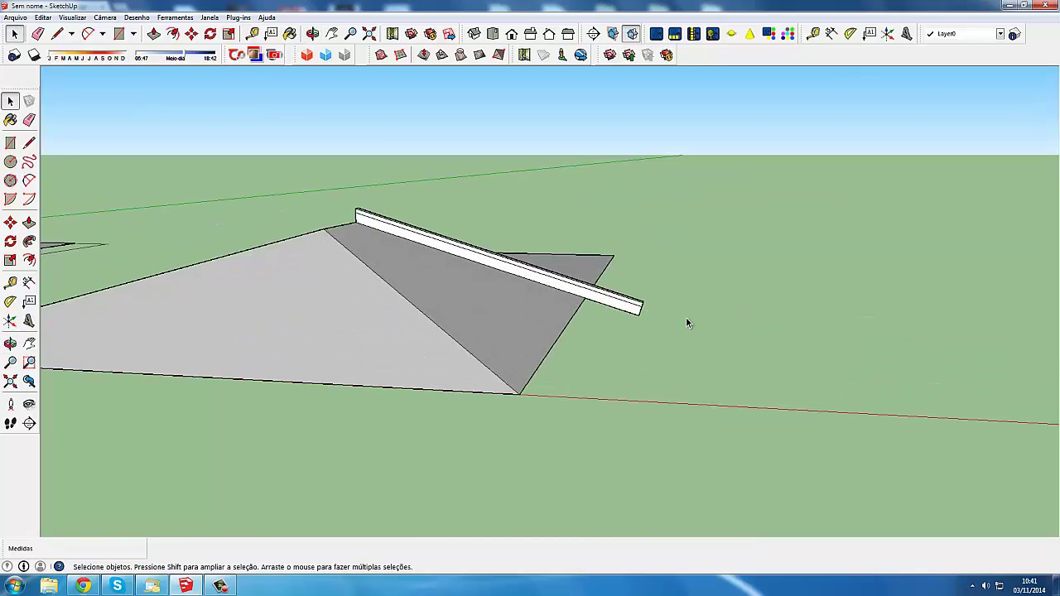
pyautogui.moveTo(686, 317); pyautogui.dragTo(426, 229, button='middle')
pyautogui.click(154, 34)
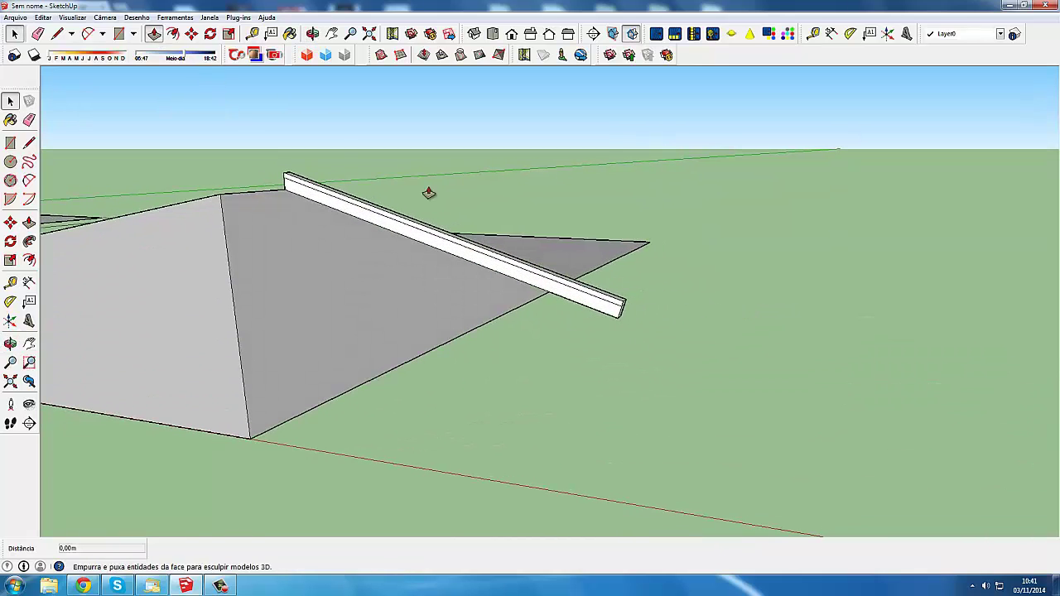
pyautogui.scroll(2, 620, 311)
pyautogui.click(603, 304)
pyautogui.write(',5')
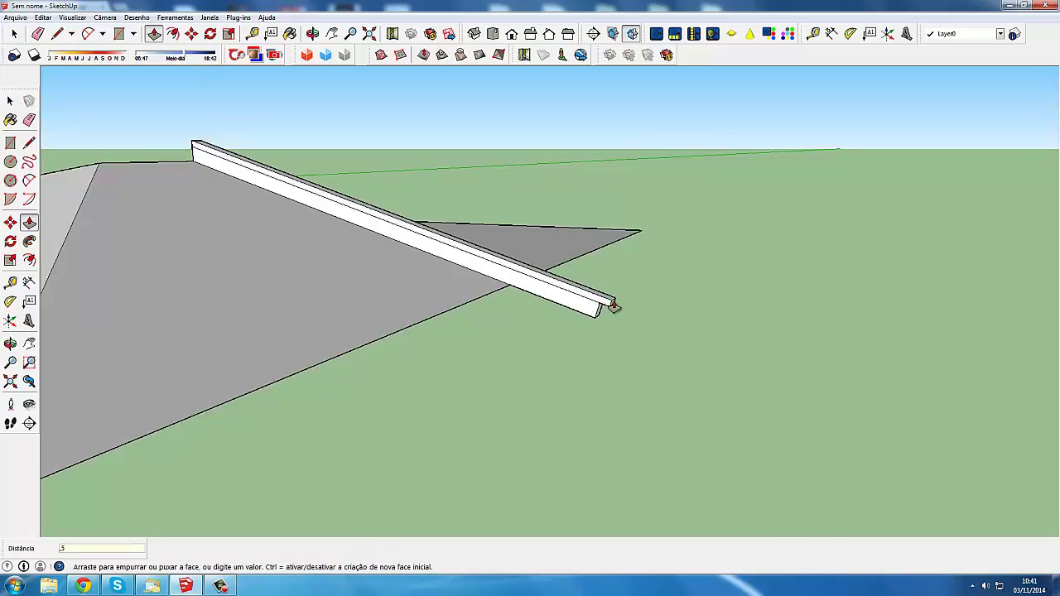
pyautogui.press('Return')
pyautogui.moveTo(685, 320); pyautogui.dragTo(593, 304, button='middle')
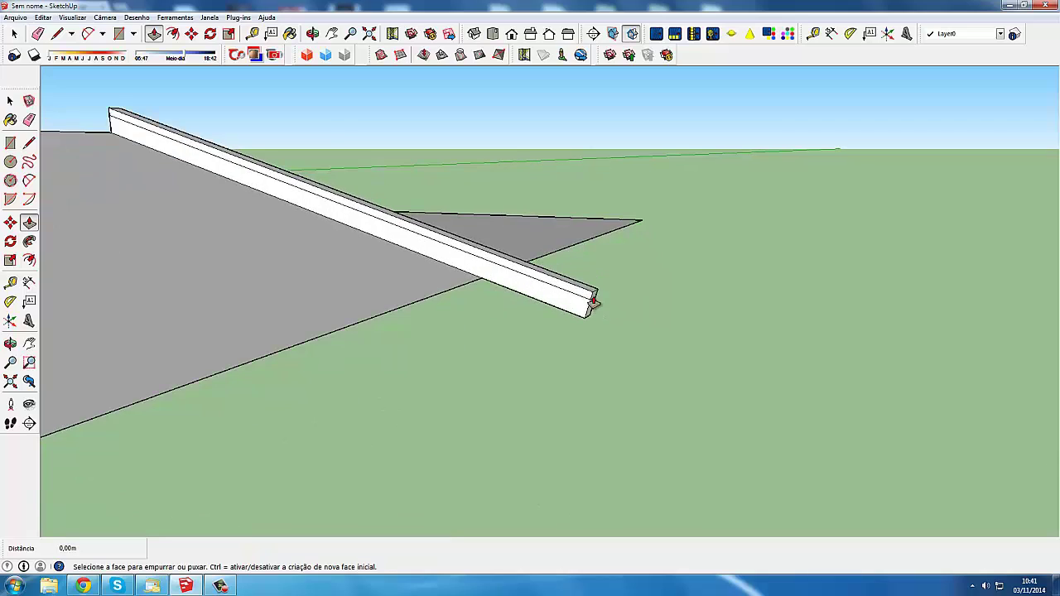
pyautogui.click(593, 304)
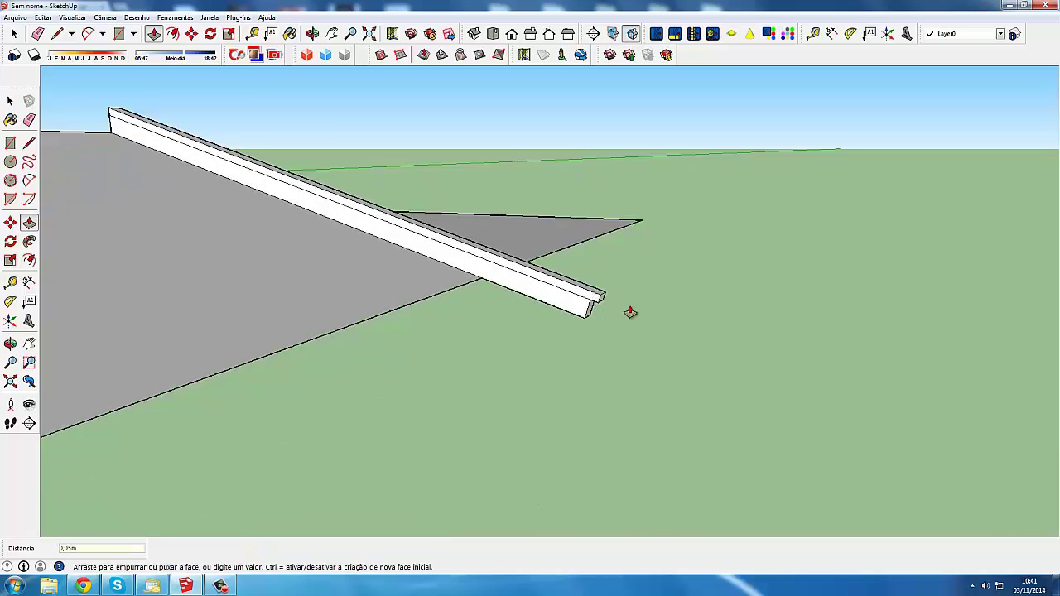
pyautogui.scroll(-3, 629, 310)
pyautogui.scroll(-2, 629, 310)
pyautogui.click(15, 34)
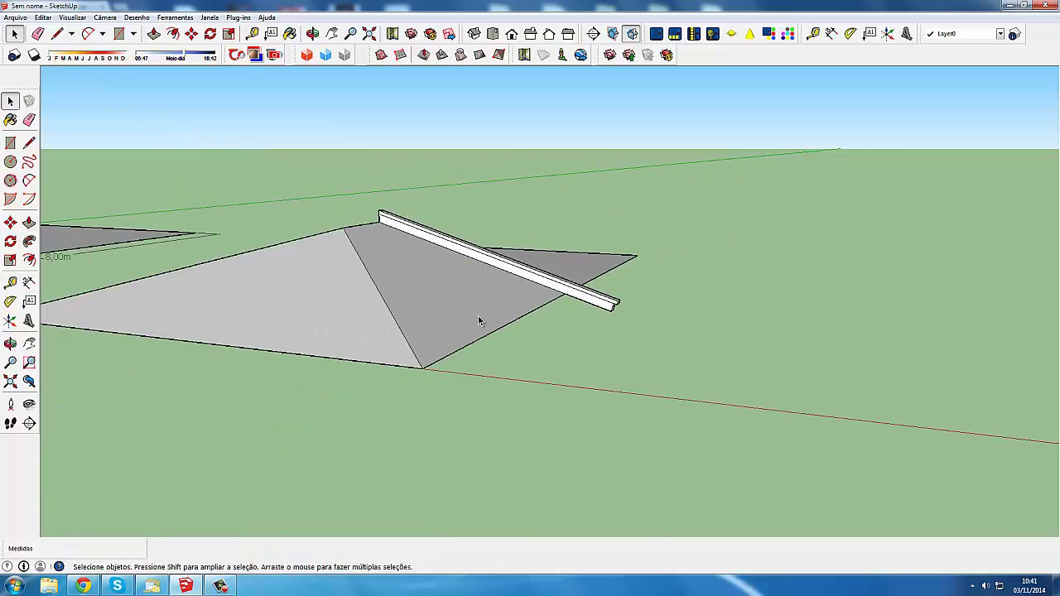
pyautogui.scroll(1, 497, 339)
pyautogui.moveTo(485, 336)
pyautogui.keyDown('shift'); pyautogui.mouseDown(button='middle')
pyautogui.moveTo(540, 424)
pyautogui.moveTo(467, 389)
pyautogui.moveTo(350, 379)
pyautogui.moveTo(283, 348)
pyautogui.moveTo(374, 343)
pyautogui.moveTo(99, 80)
pyautogui.mouseUp(button='middle'); pyautogui.keyUp('shift')
# - Sweep the bar profile along the front roof face with Follow Me
pyautogui.click(487, 401)
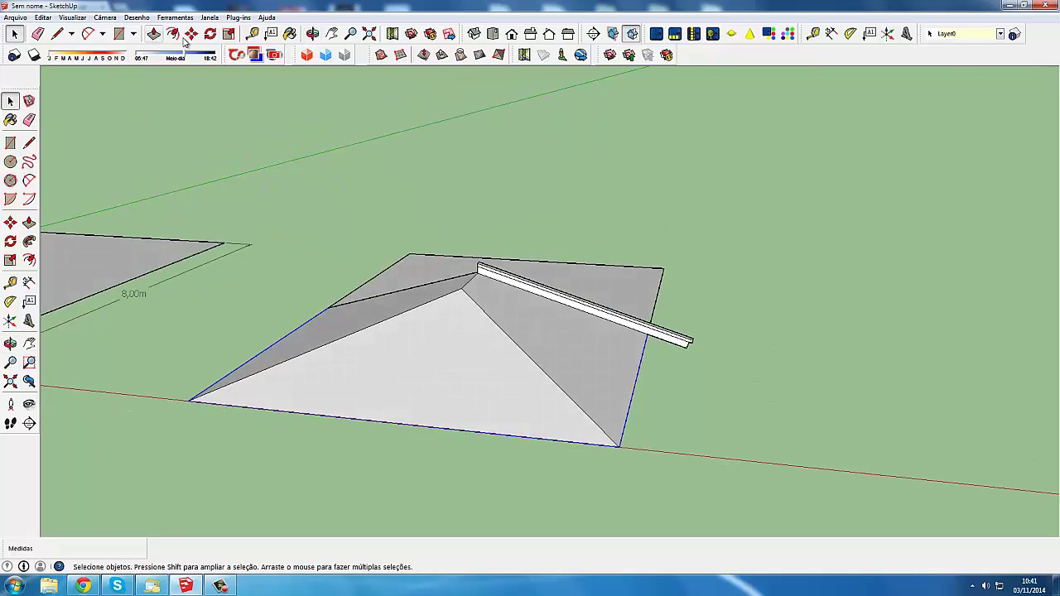
pyautogui.click(29, 241)
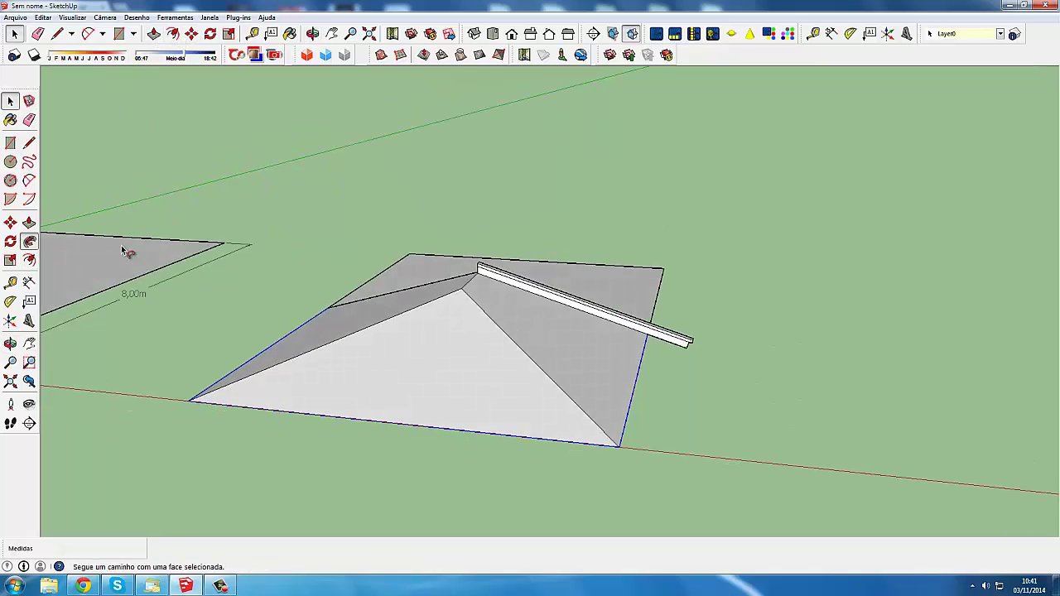
pyautogui.click(503, 279)
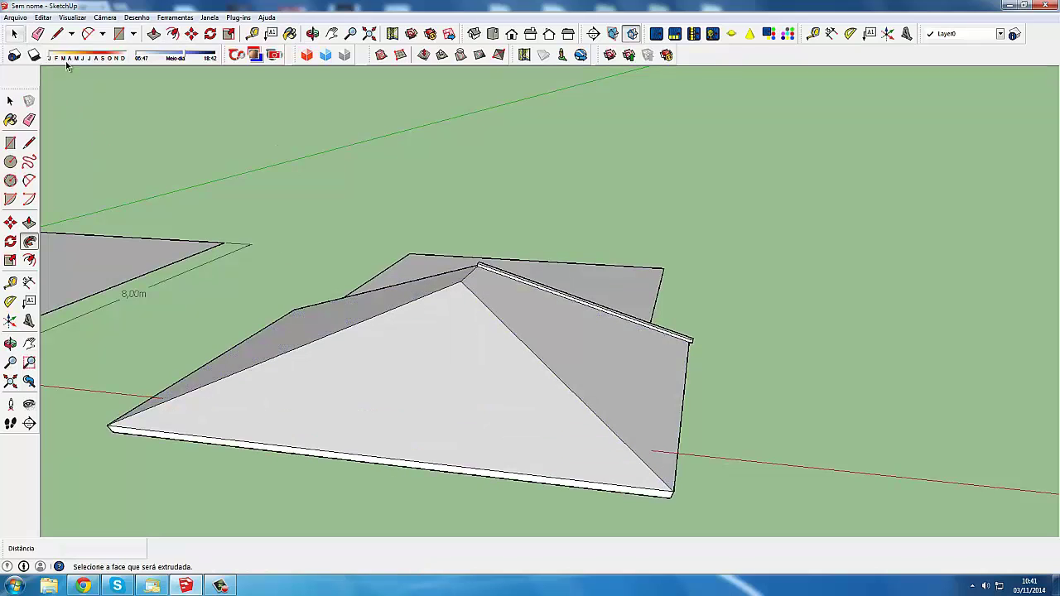
pyautogui.press('space')
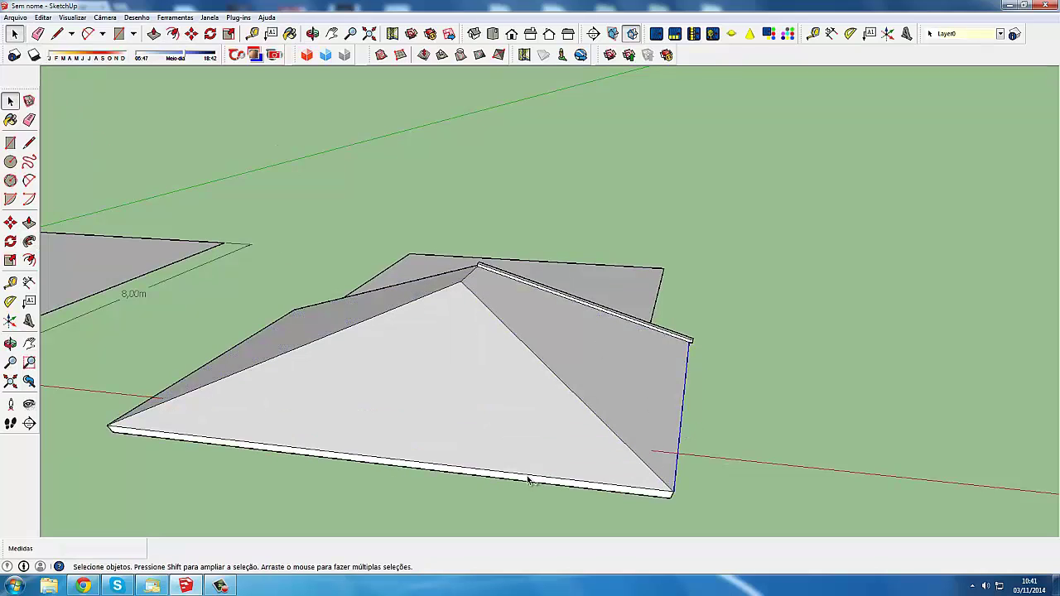
# - Select the slab's front bottom edge and the left hip edge, then view under the eave
pyautogui.keyDown('shift'); pyautogui.click(528, 478); pyautogui.keyUp('shift')
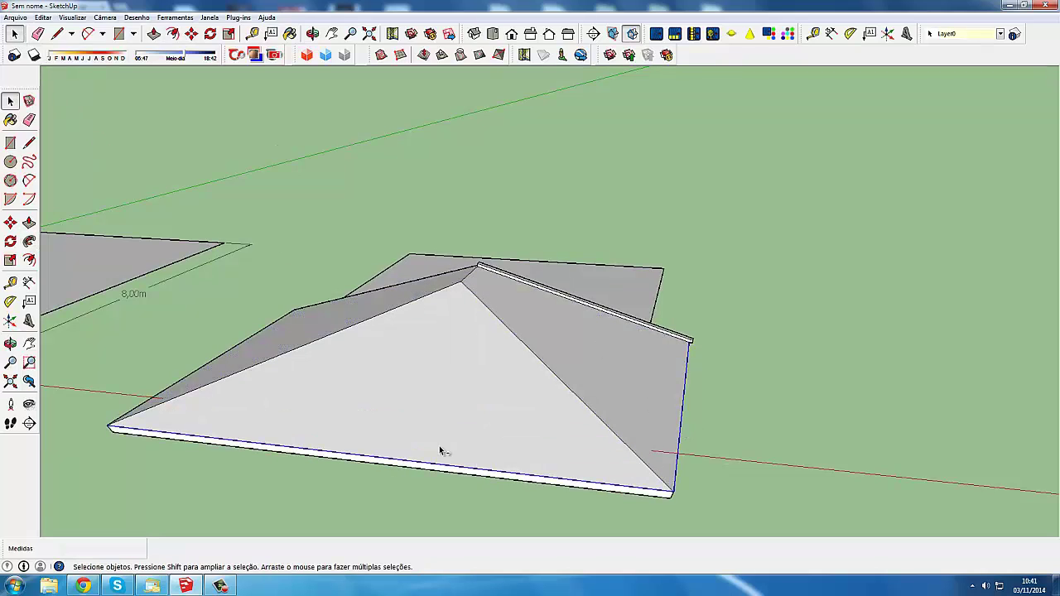
pyautogui.keyDown('shift'); pyautogui.click(249, 338); pyautogui.keyUp('shift')
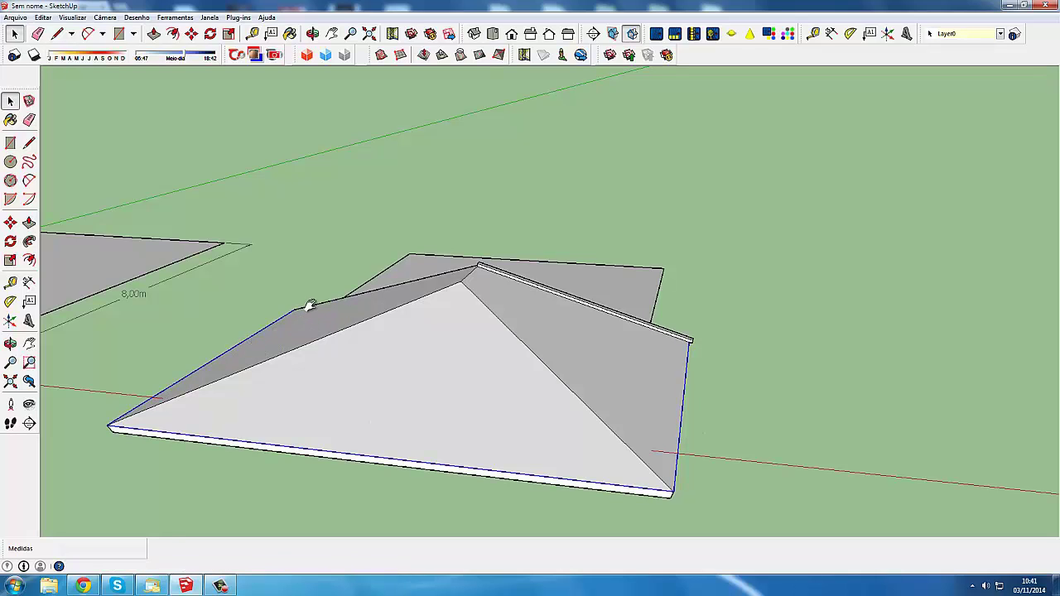
pyautogui.moveTo(308, 303); pyautogui.dragTo(237, 183, button='middle')
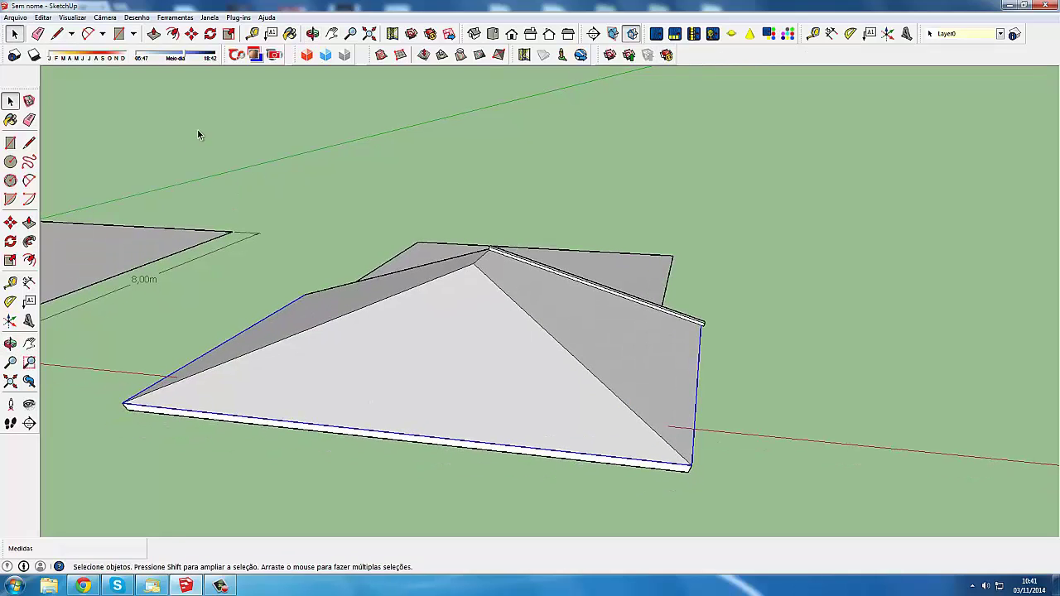
pyautogui.press('p')
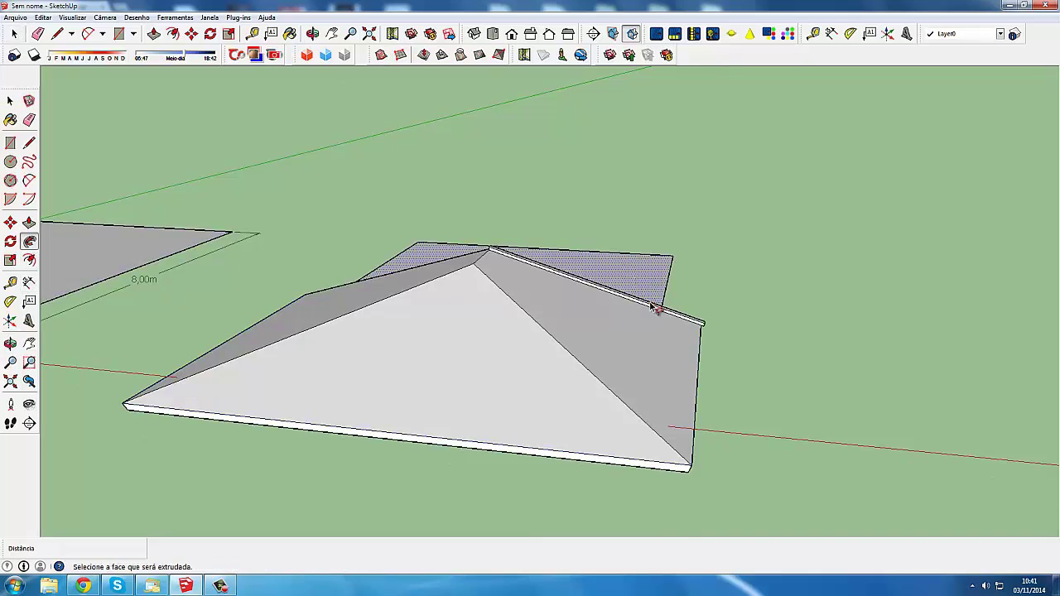
pyautogui.moveTo(473, 286)
pyautogui.mouseDown(button='middle')
pyautogui.moveTo(464, 246)
pyautogui.moveTo(439, 283)
pyautogui.moveTo(669, 398)
pyautogui.moveTo(781, 346)
pyautogui.moveTo(864, 356)
pyautogui.moveTo(343, 433)
pyautogui.moveTo(392, 357)
pyautogui.moveTo(611, 235)
pyautogui.moveTo(537, 213)
pyautogui.moveTo(603, 223)
pyautogui.mouseUp(button='middle')
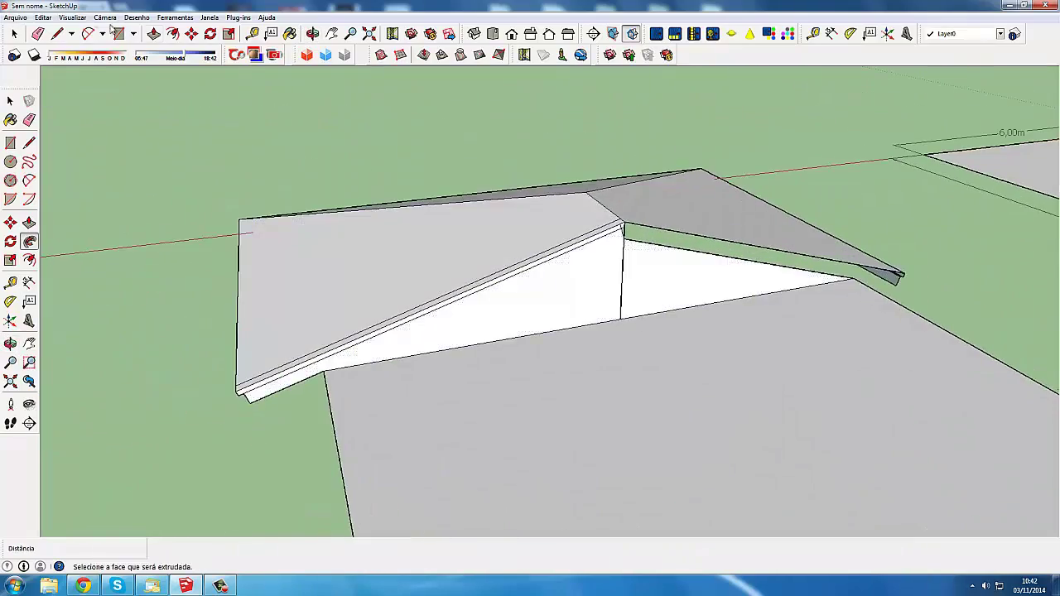
# - Draw edges from the roof's outer corner to the strip's left end to close the eave underside
pyautogui.press('space')
pyautogui.scroll(2, 604, 223)
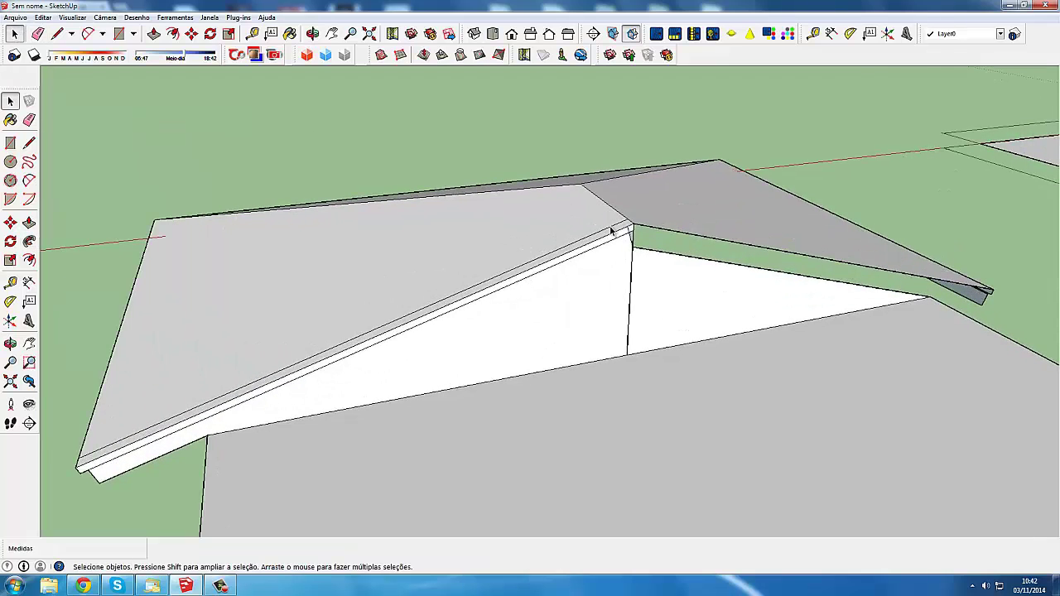
pyautogui.scroll(-2, 611, 232)
pyautogui.moveTo(610, 225)
pyautogui.mouseDown(button='middle')
pyautogui.moveTo(558, 215)
pyautogui.moveTo(725, 268)
pyautogui.moveTo(679, 248)
pyautogui.mouseUp(button='middle')
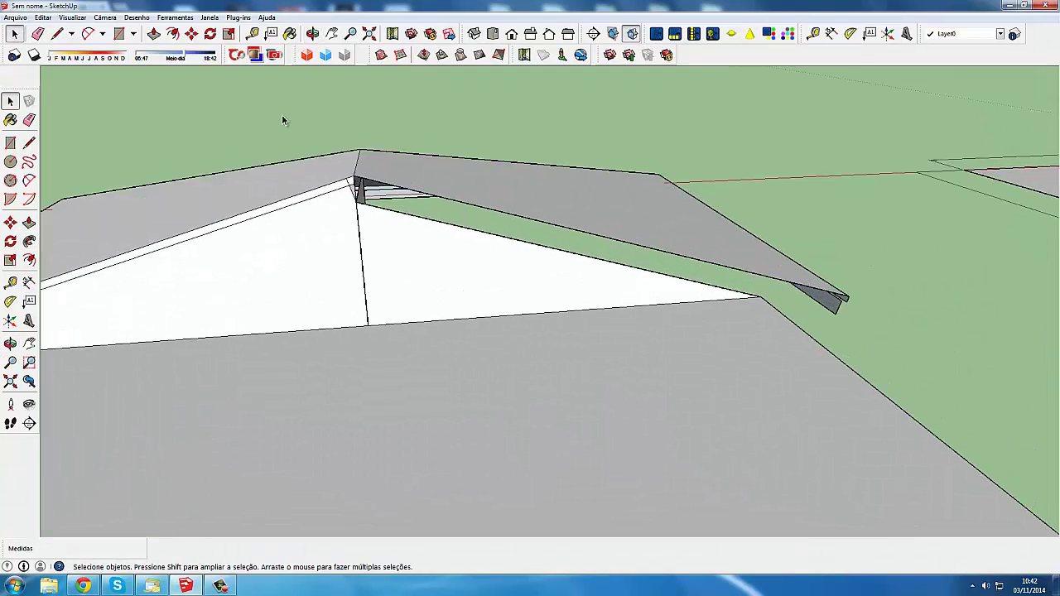
pyautogui.click(57, 34)
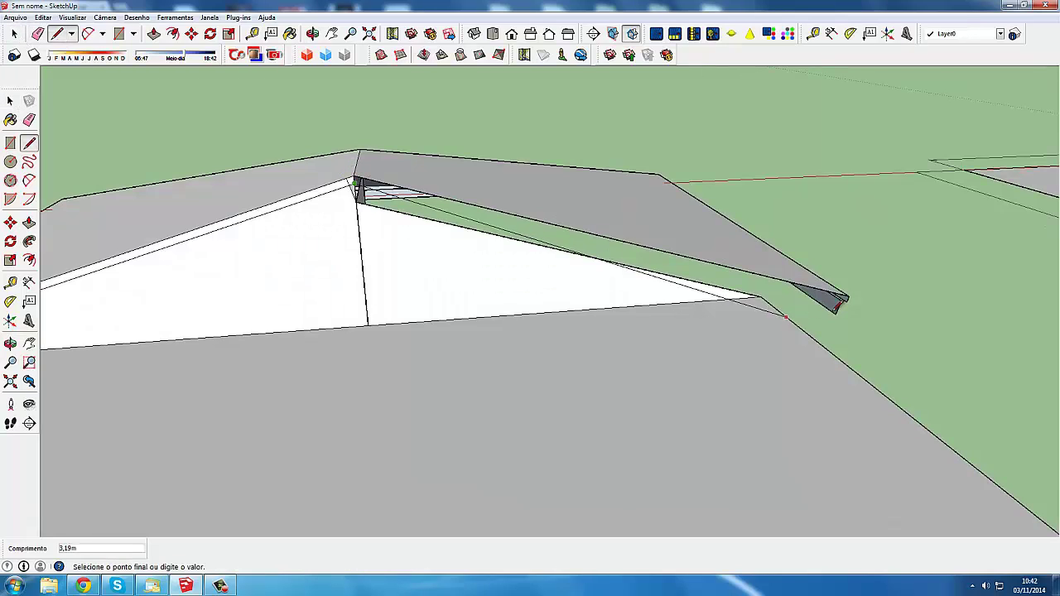
pyautogui.click(846, 299)
pyautogui.scroll(2, 843, 310)
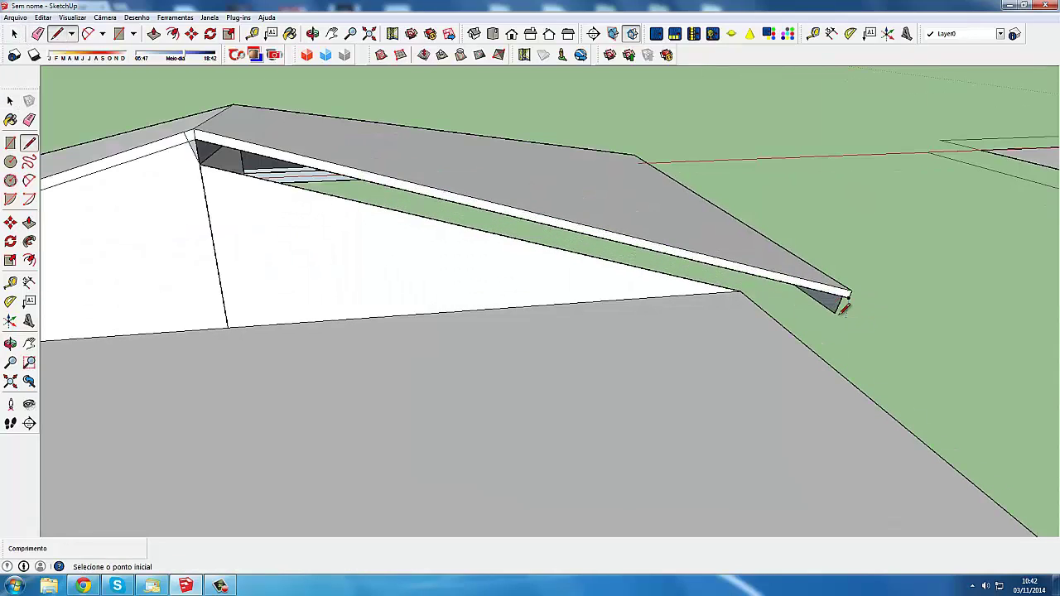
pyautogui.click(230, 165)
pyautogui.scroll(-2, 230, 166)
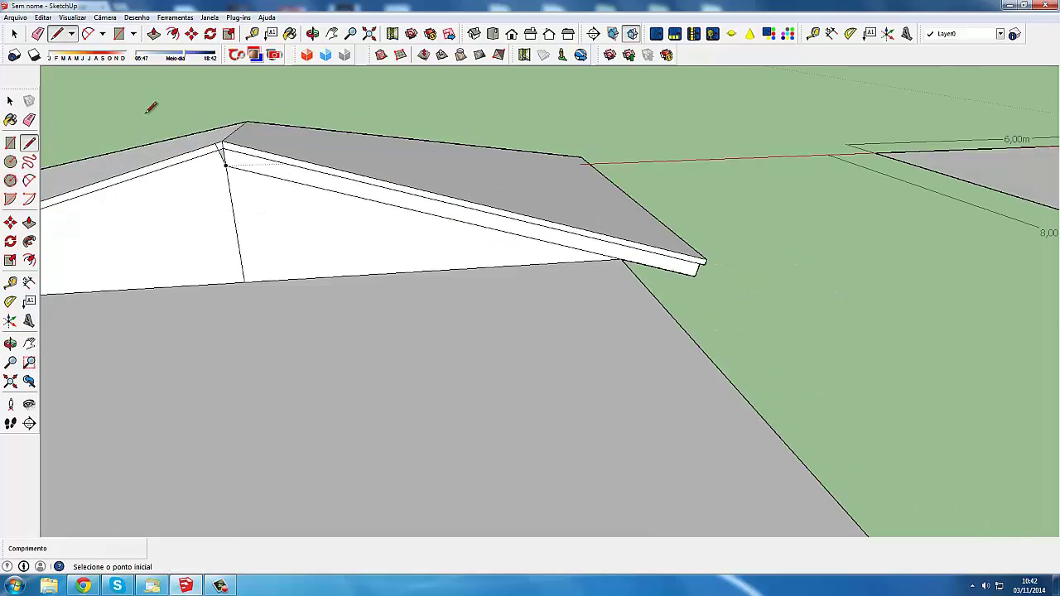
pyautogui.click(14, 33)
pyautogui.scroll(1, 242, 175)
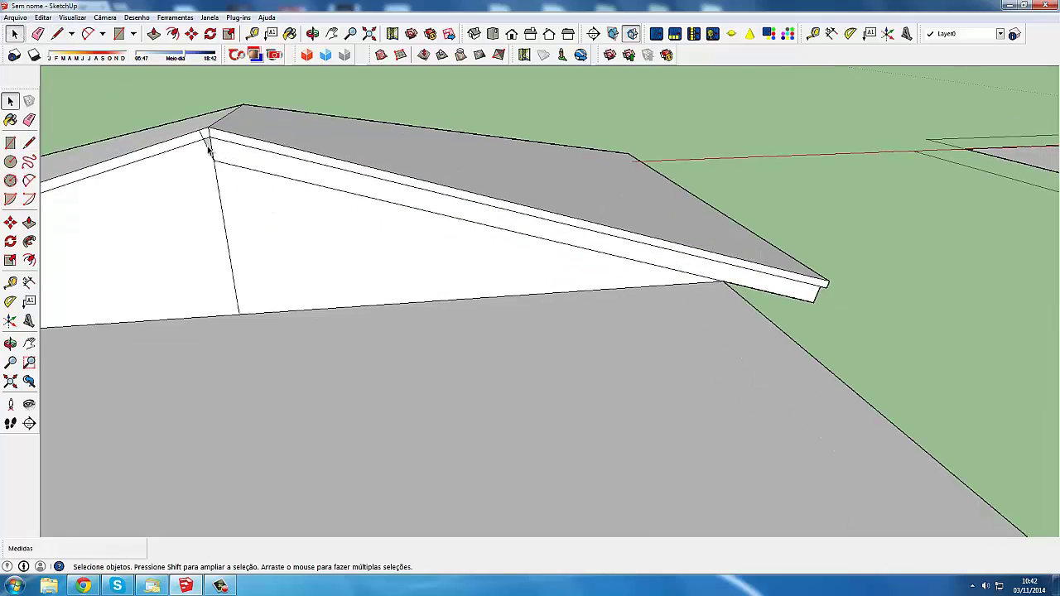
pyautogui.scroll(1, 210, 154)
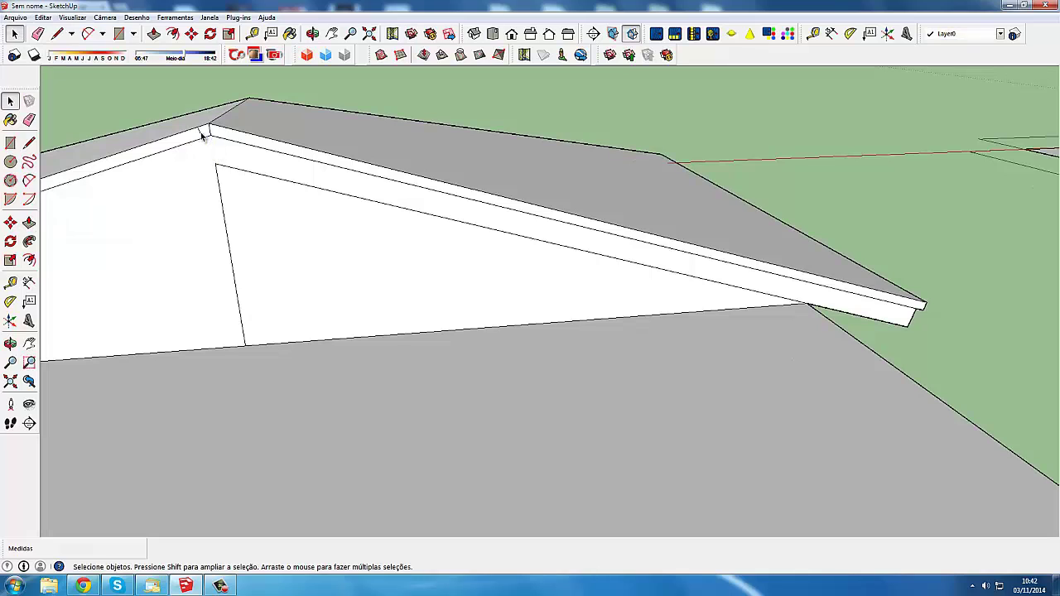
pyautogui.scroll(1, 201, 136)
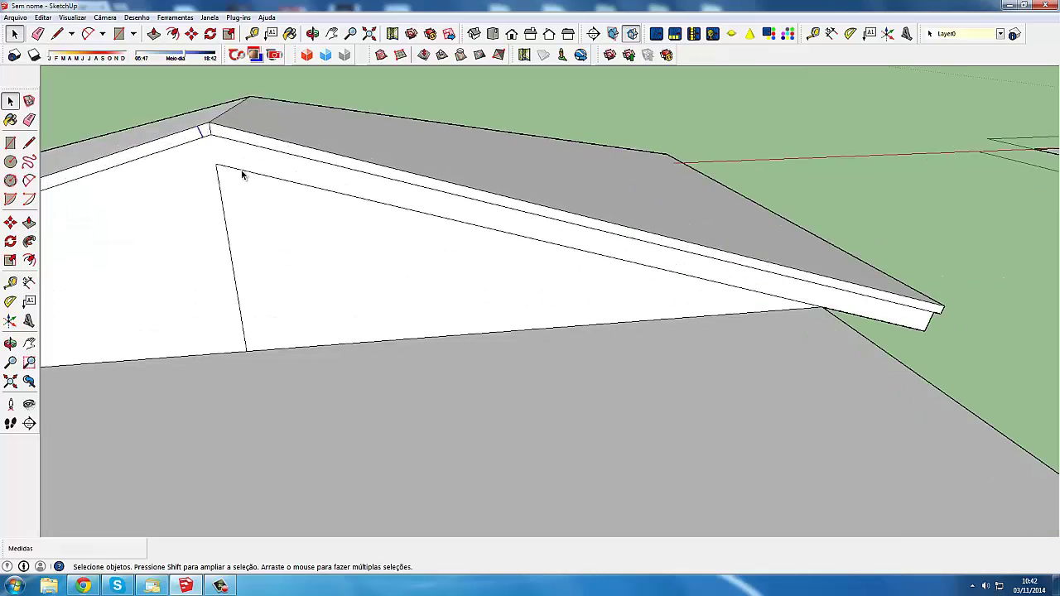
pyautogui.scroll(-2, 242, 175)
pyautogui.scroll(1, 235, 171)
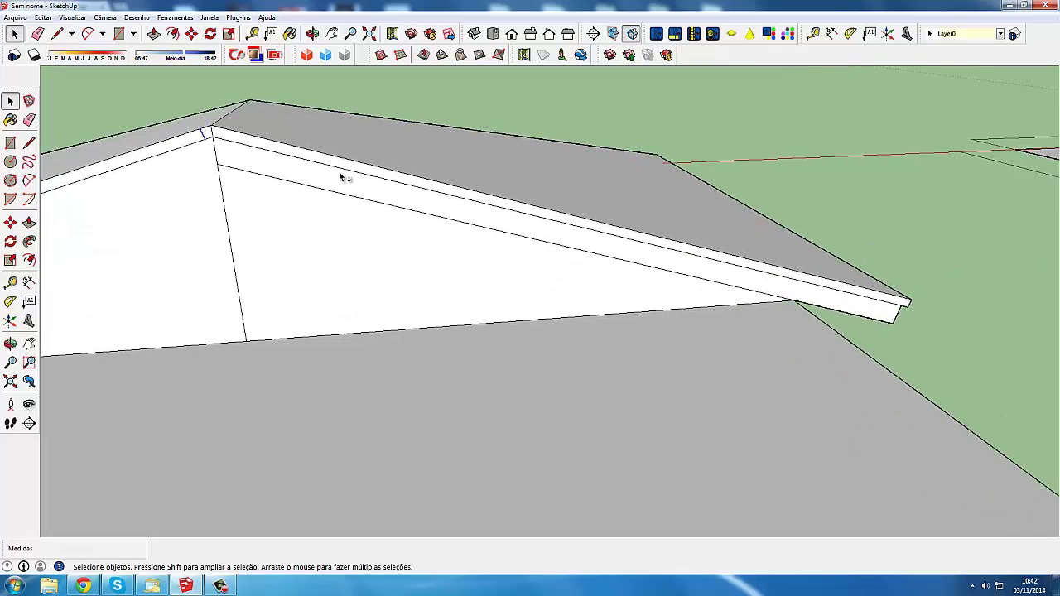
pyautogui.scroll(-1, 343, 174)
pyautogui.scroll(-1, 347, 172)
# - Orbit out to show both 6×8 m rectangles and select the front roof face
pyautogui.moveTo(348, 165)
pyautogui.mouseDown(button='middle')
pyautogui.moveTo(343, 273)
pyautogui.moveTo(402, 211)
pyautogui.moveTo(681, 213)
pyautogui.moveTo(440, 170)
pyautogui.moveTo(480, 158)
pyautogui.moveTo(583, 168)
pyautogui.moveTo(444, 101)
pyautogui.moveTo(403, 171)
pyautogui.moveTo(410, 197)
pyautogui.moveTo(434, 206)
pyautogui.moveTo(424, 292)
pyautogui.moveTo(526, 232)
pyautogui.moveTo(773, 249)
pyautogui.moveTo(764, 234)
pyautogui.moveTo(485, 277)
pyautogui.moveTo(557, 255)
pyautogui.mouseUp(button='middle')
pyautogui.click(557, 255)
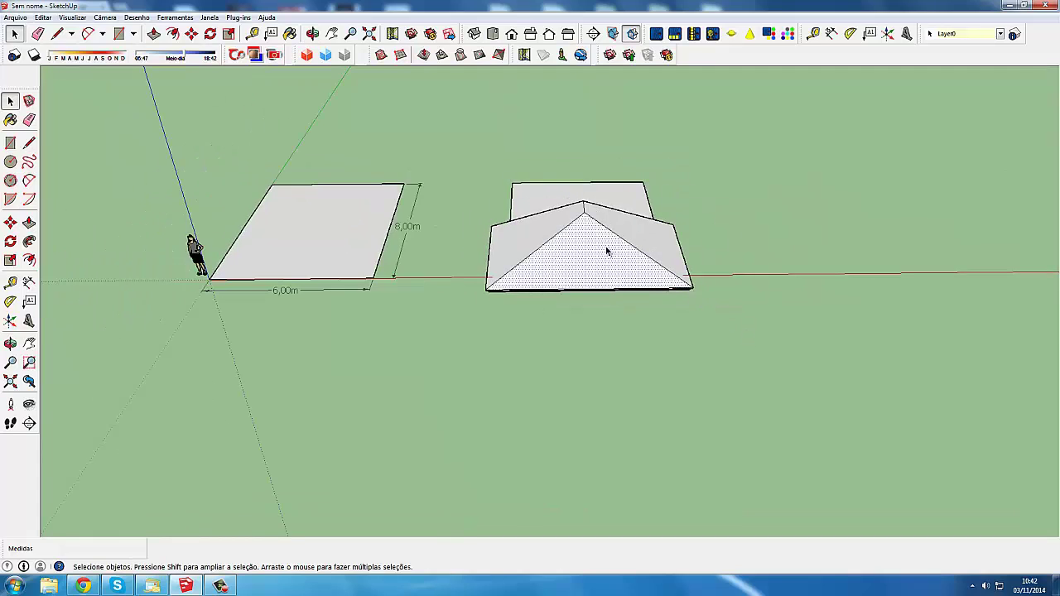
# - Delete the roof model, leaving only the dimensioned 6,00m × 8,00m rectangle
pyautogui.moveTo(486, 124); pyautogui.dragTo(485, 124)
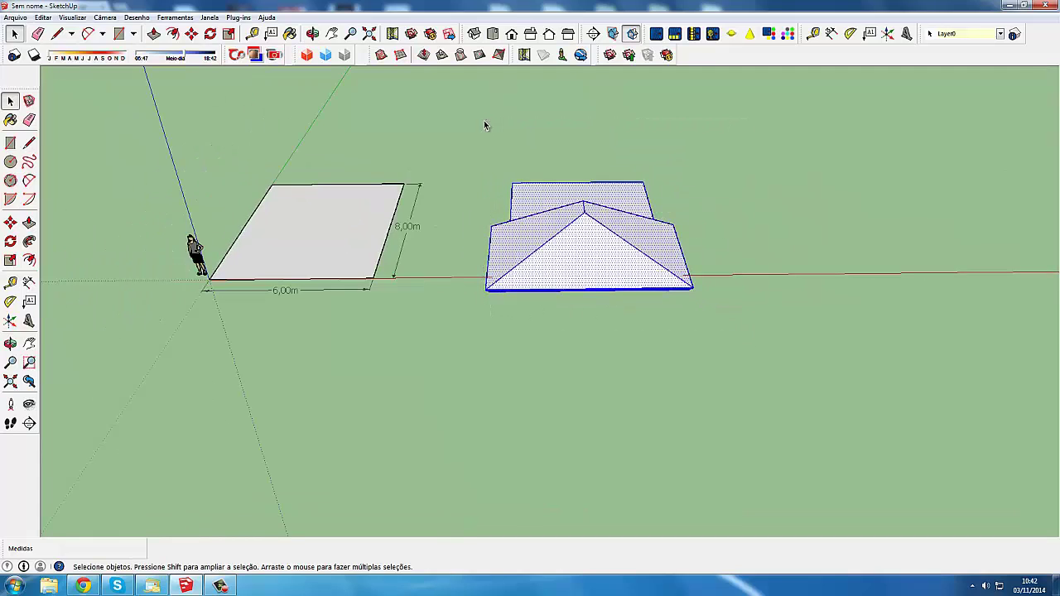
pyautogui.press('Delete')
pyautogui.moveTo(354, 218)
pyautogui.mouseDown(button='middle')
pyautogui.moveTo(523, 267)
pyautogui.moveTo(538, 254)
pyautogui.mouseUp(button='middle')
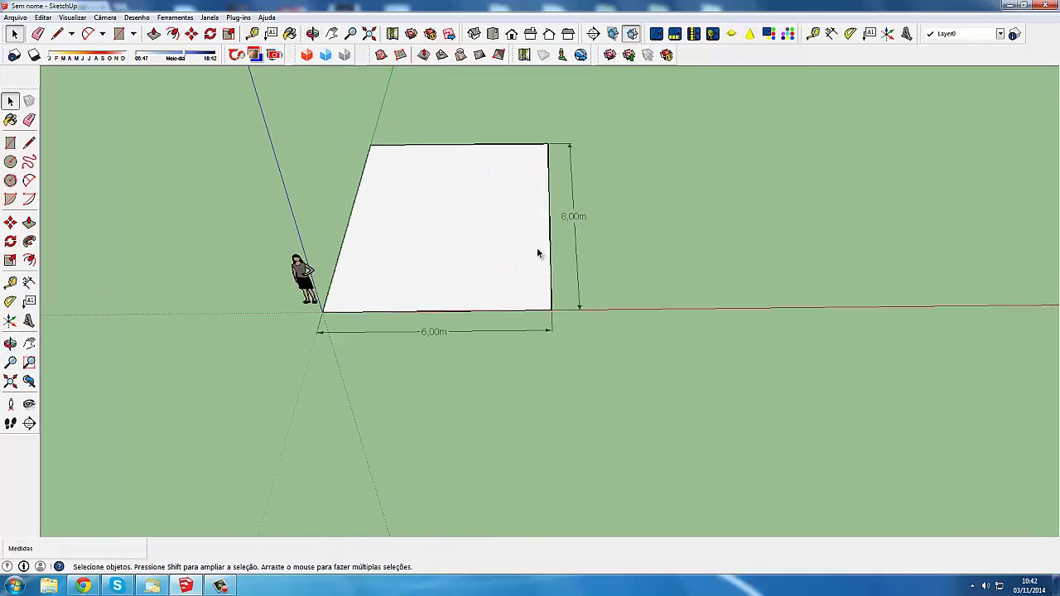
pyautogui.click(547, 245)
pyautogui.scroll(-2, 546, 244)
pyautogui.scroll(2, 549, 243)
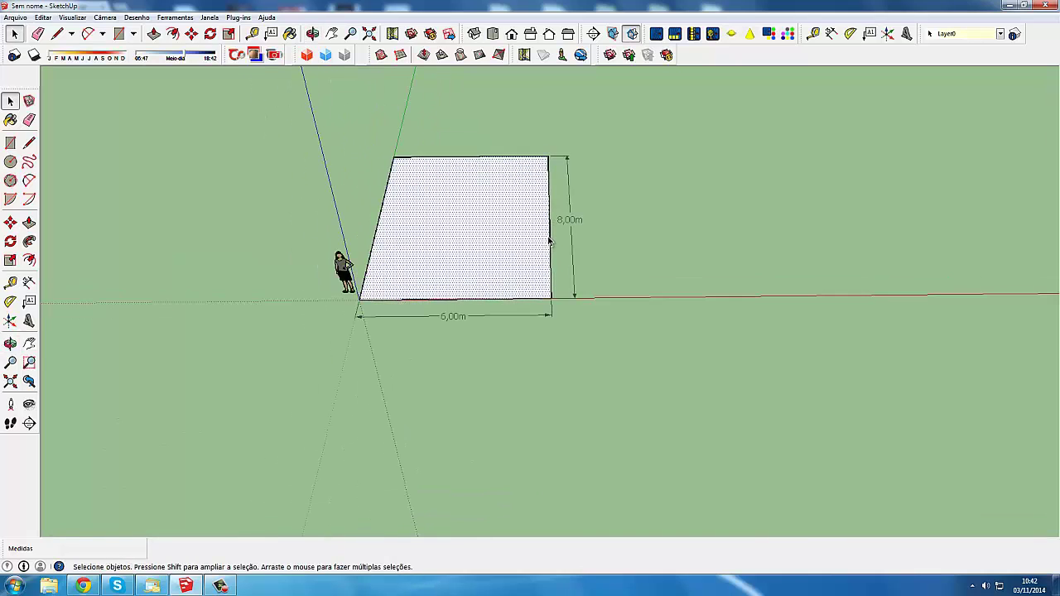
pyautogui.scroll(2, 549, 242)
# - Rotate-copy the right edge 45° about the bottom-right corner
pyautogui.click(551, 242)
pyautogui.scroll(-1, 551, 243)
pyautogui.scroll(-1, 539, 236)
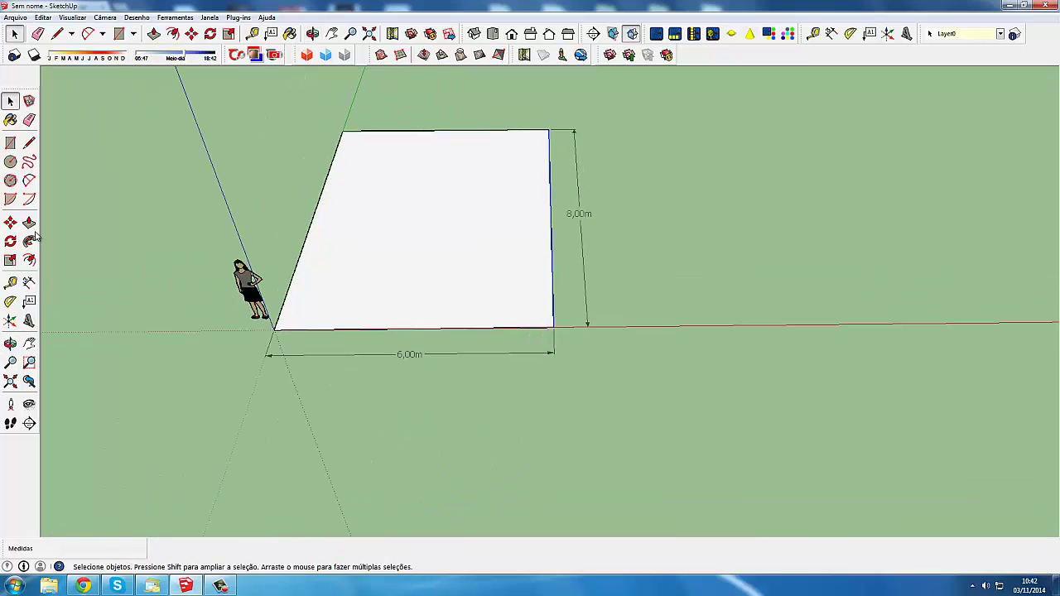
pyautogui.click(11, 242)
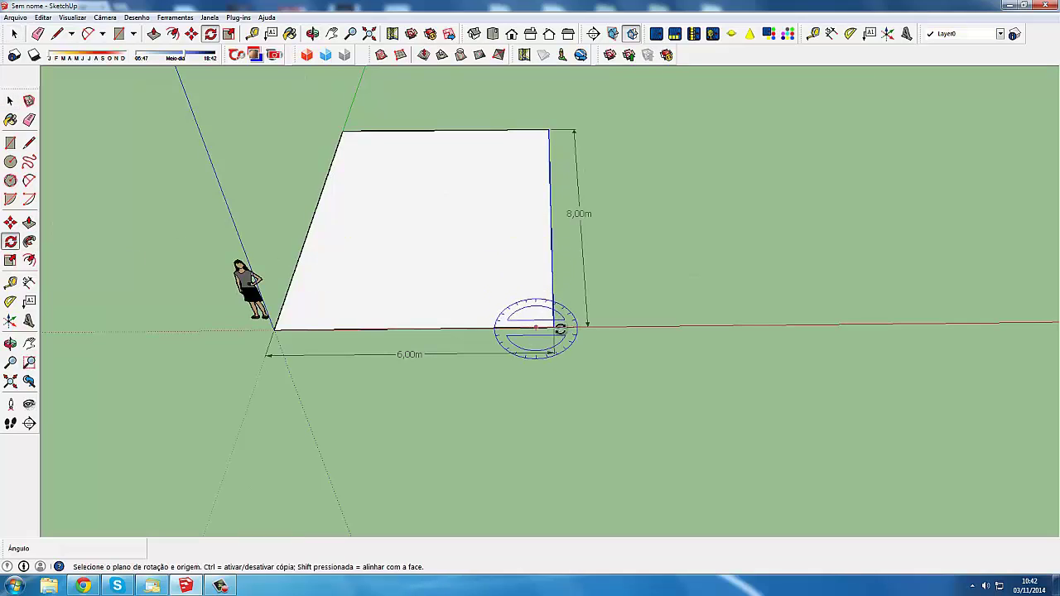
pyautogui.click(553, 327)
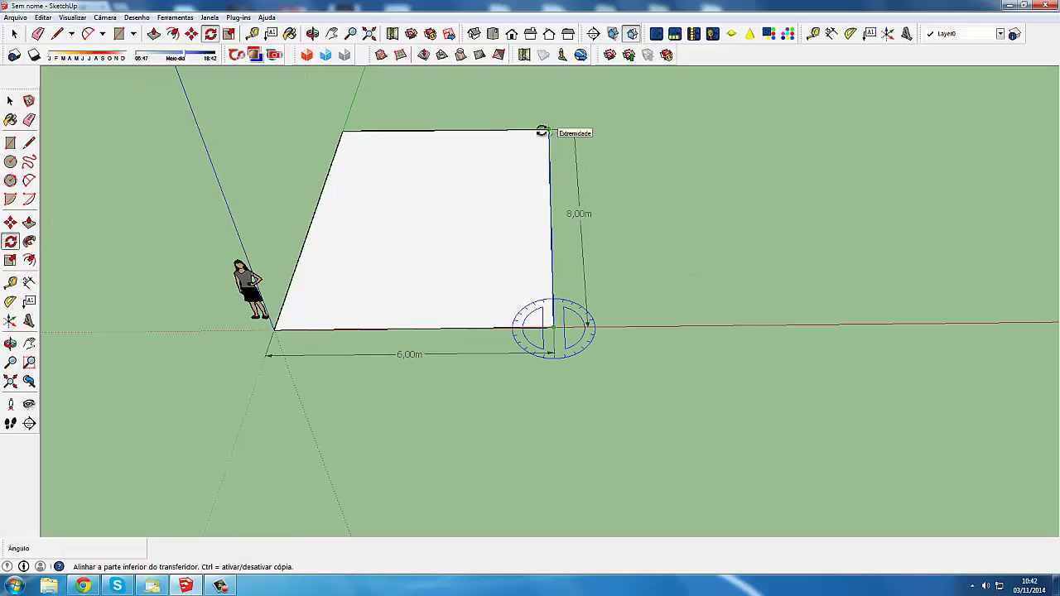
pyautogui.click(541, 131)
pyautogui.write('45')
pyautogui.press('Return')
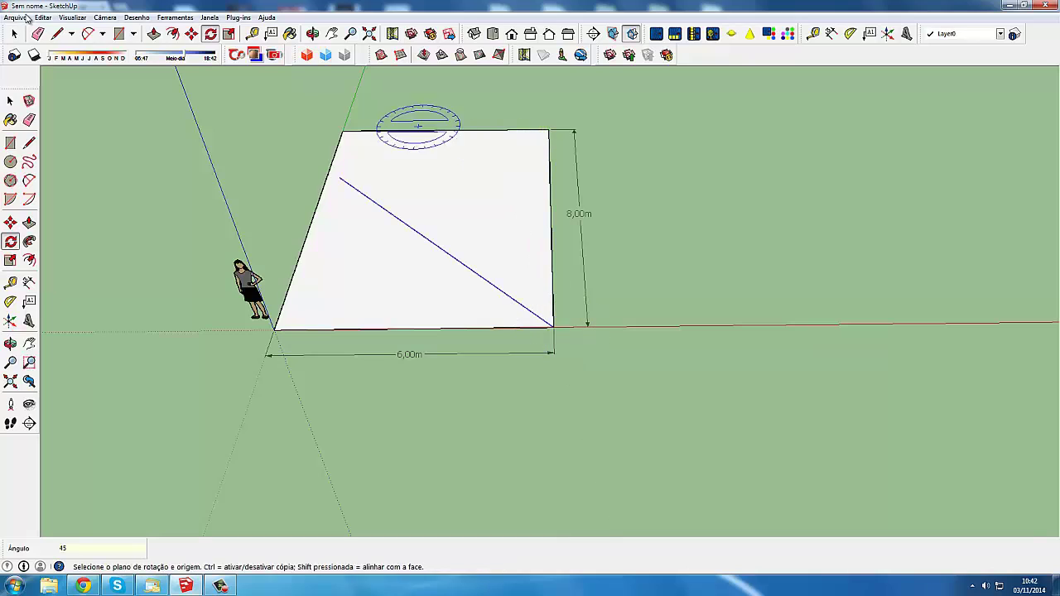
pyautogui.press('space')
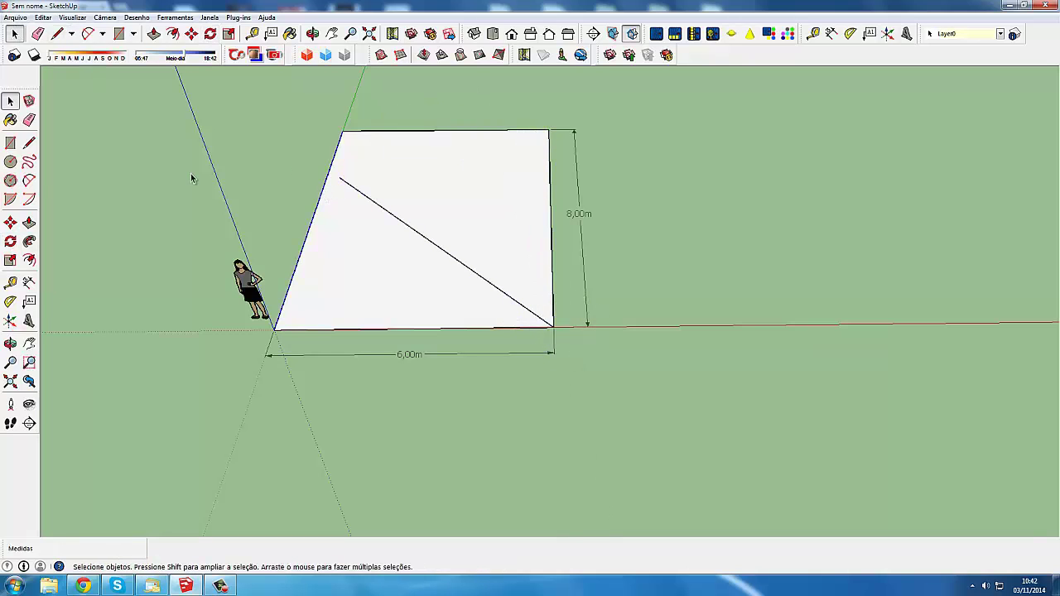
# - Rotate-copy the left edge 45° about the bottom-left corner
pyautogui.click(10, 242)
pyautogui.click(273, 328)
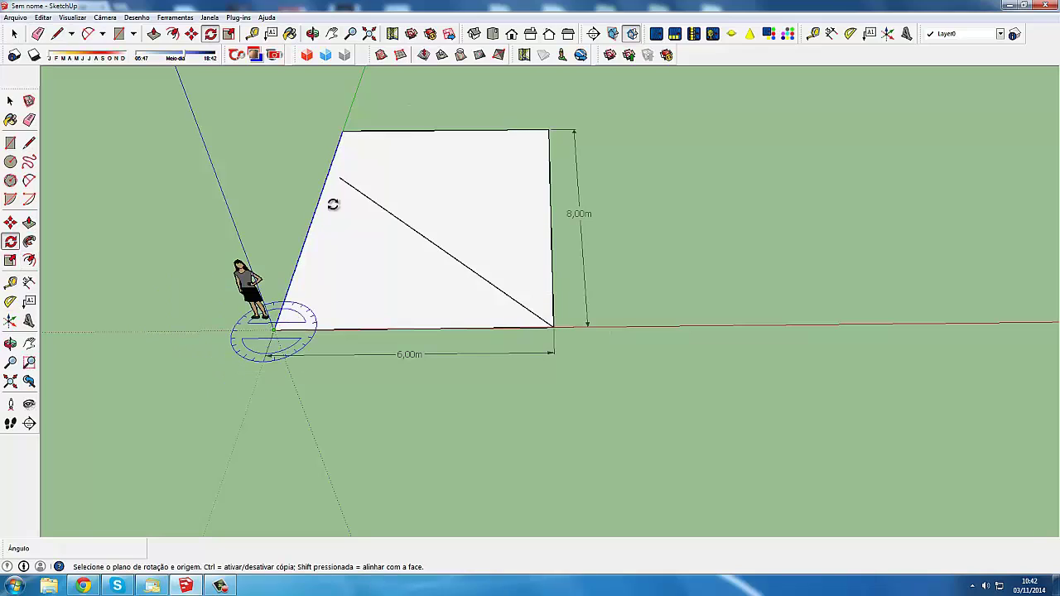
pyautogui.click(343, 130)
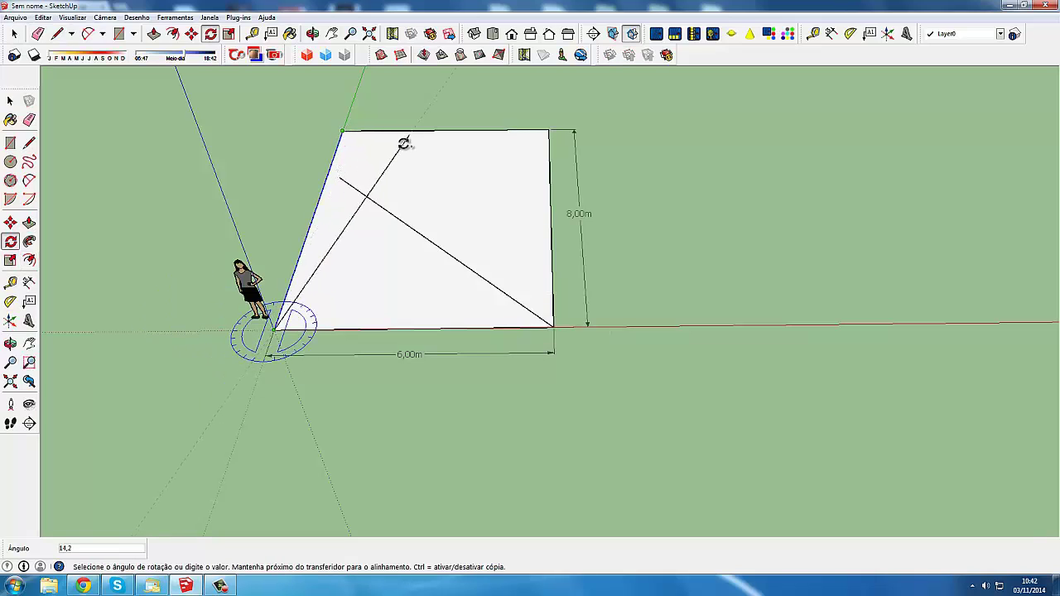
pyautogui.write('45')
pyautogui.press('Return')
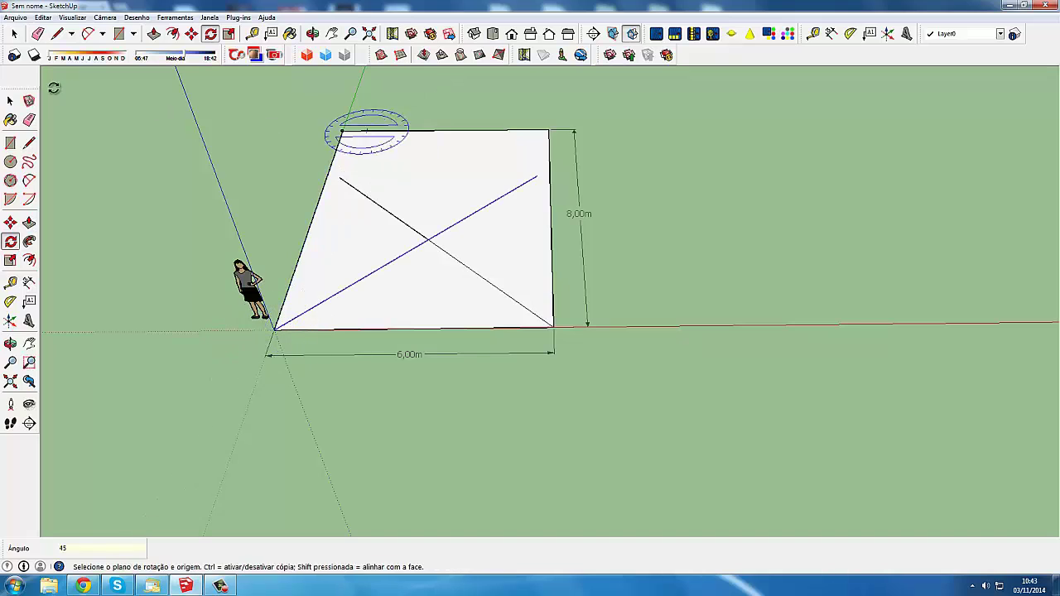
pyautogui.press('space')
# - Erase both diagonal segments beyond their intersection, leaving a triangular peak
pyautogui.scroll(1, 484, 218)
pyautogui.press('Delete')
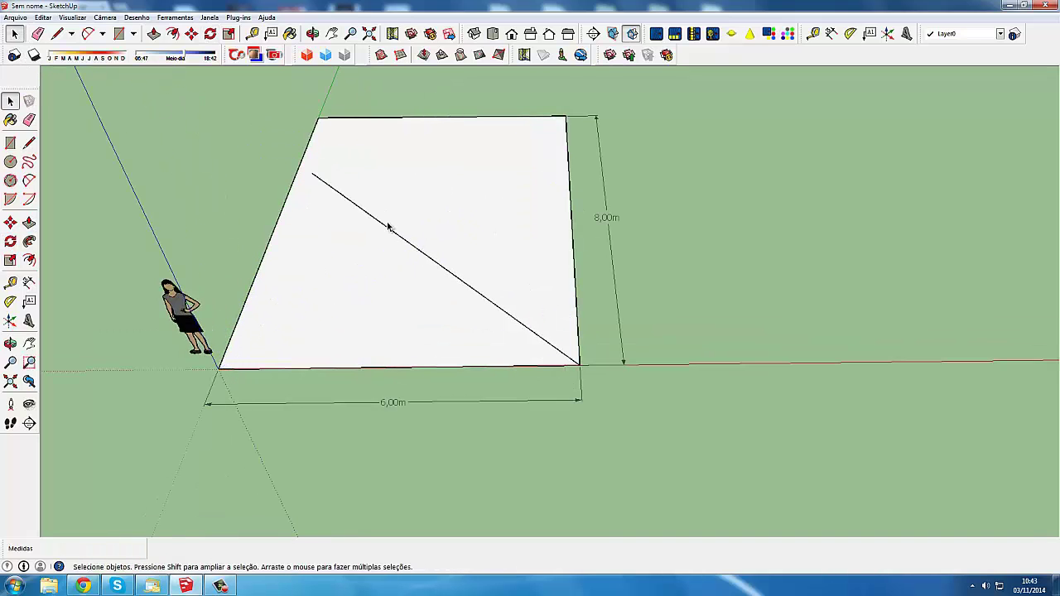
pyautogui.hotkey('ctrl', 'z')
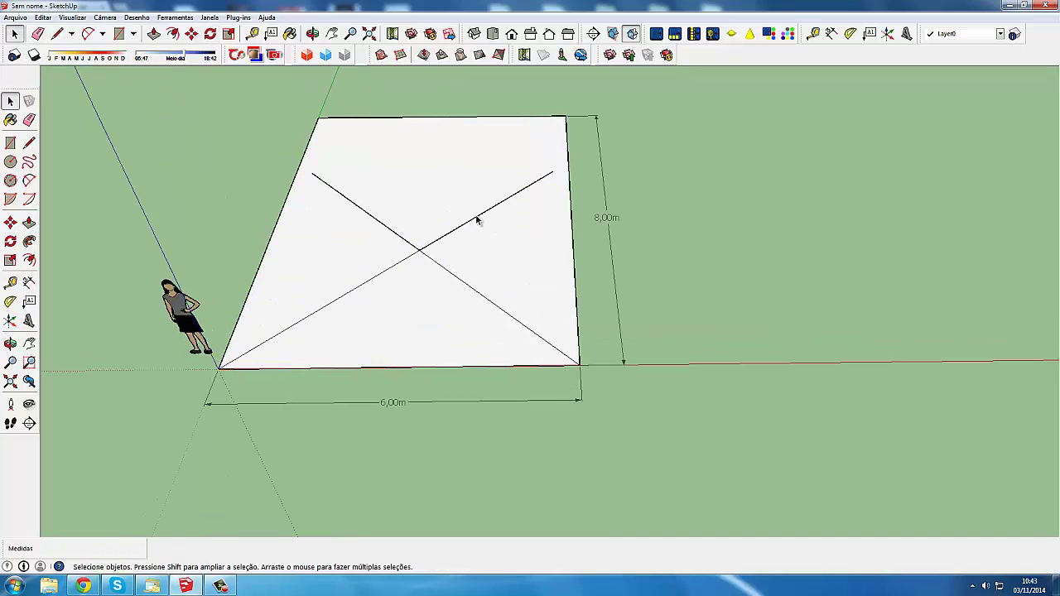
pyautogui.click(410, 230)
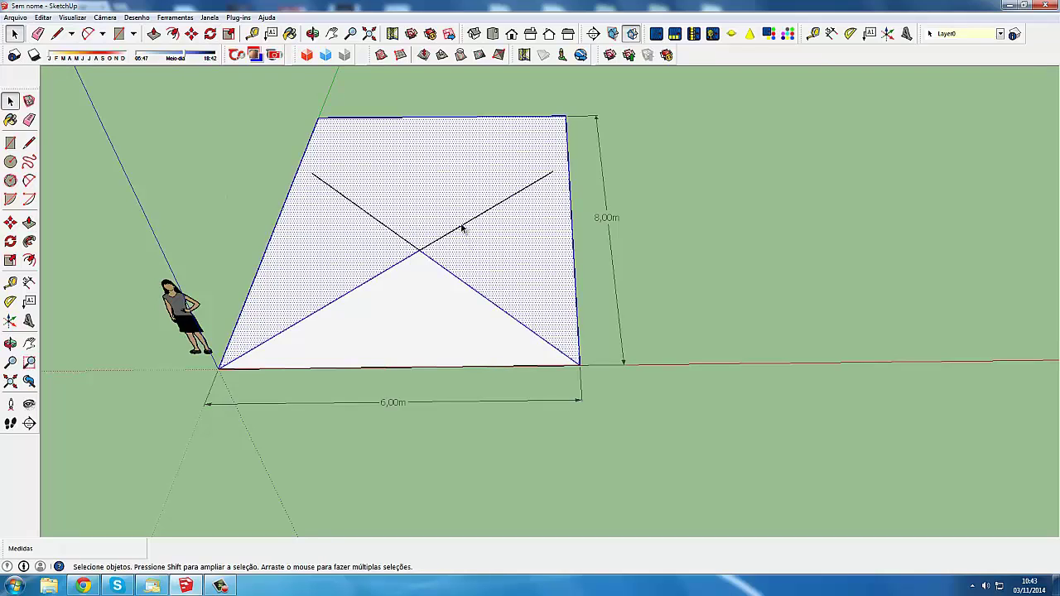
pyautogui.scroll(1, 462, 229)
pyautogui.scroll(2, 464, 228)
pyautogui.scroll(-1, 468, 229)
pyautogui.scroll(-1, 470, 228)
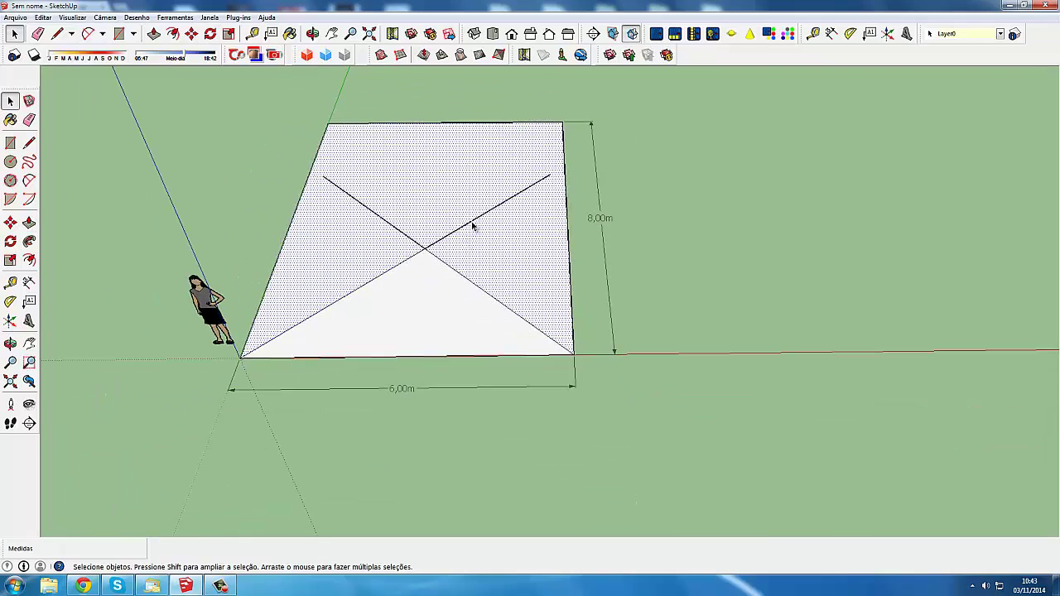
pyautogui.click(471, 224)
pyautogui.scroll(2, 414, 225)
pyautogui.press('Delete')
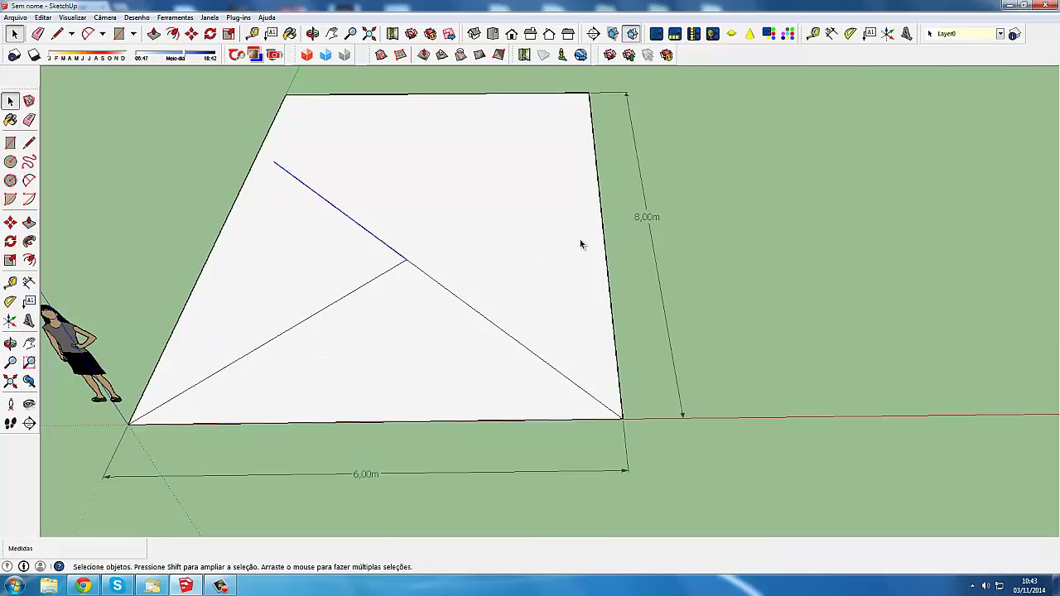
pyautogui.press('Delete')
pyautogui.click(601, 226)
pyautogui.scroll(-1, 601, 225)
# - Rotate-copy the right edge 45° about the top-right corner
pyautogui.click(602, 226)
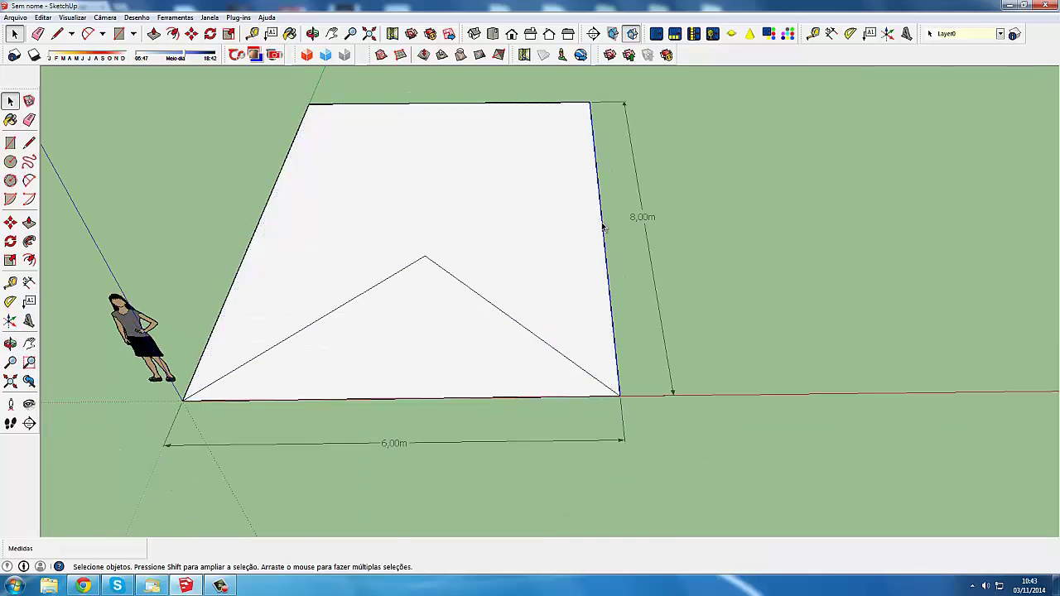
pyautogui.scroll(-1, 600, 225)
pyautogui.click(10, 241)
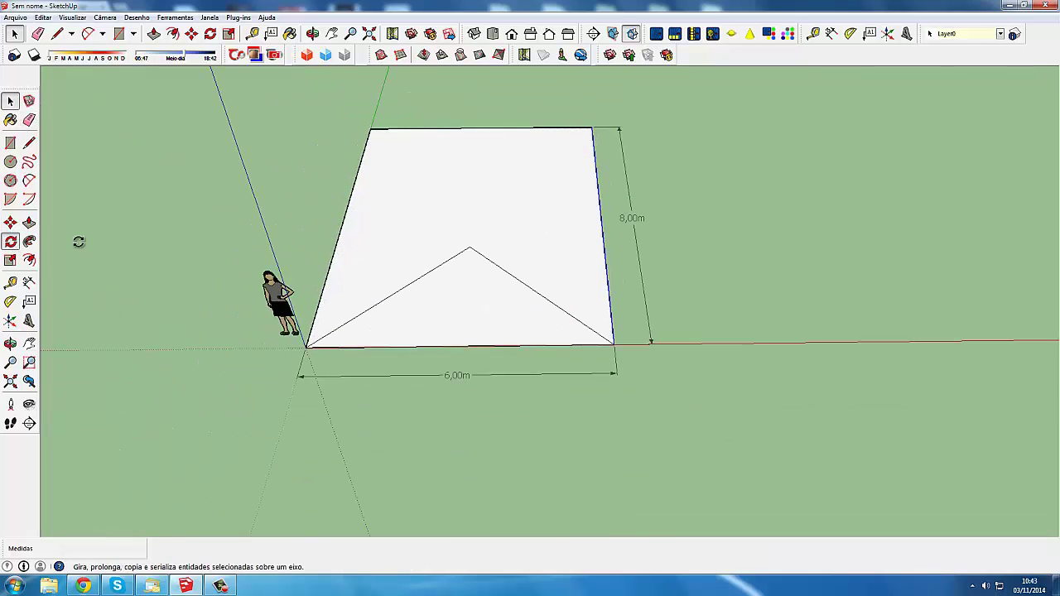
pyautogui.click(591, 128)
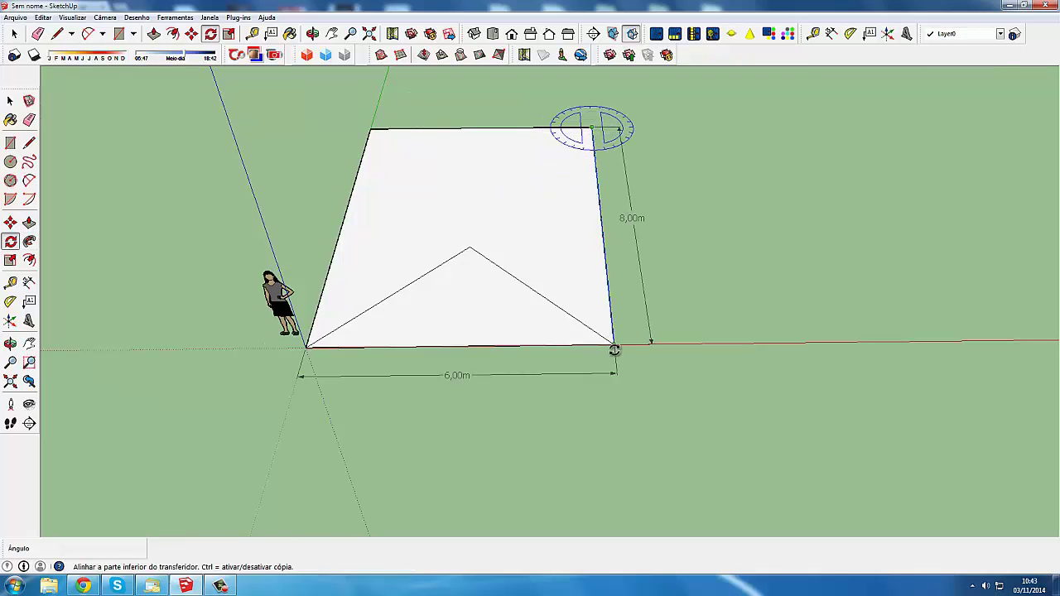
pyautogui.click(615, 342)
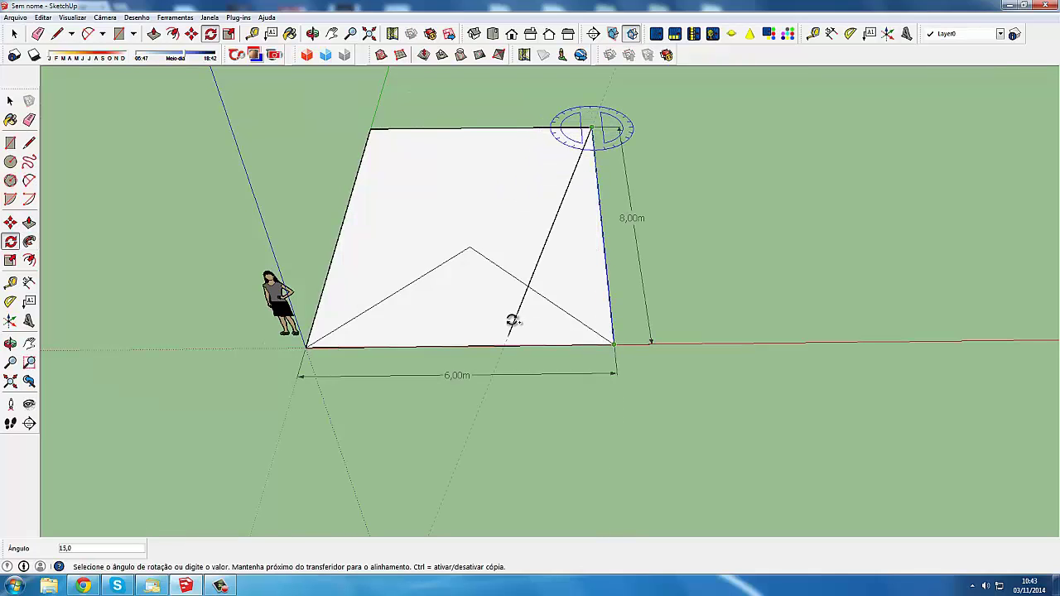
pyautogui.press('Return')
pyautogui.click(14, 33)
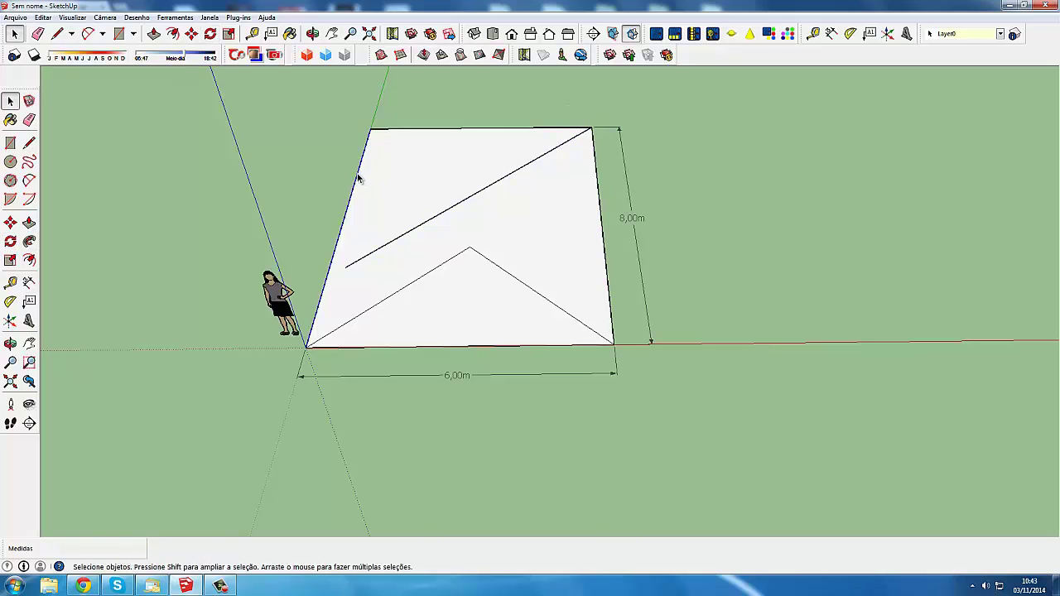
# - Rotate-copy the left edge 45° about the top-left corner
pyautogui.click(10, 241)
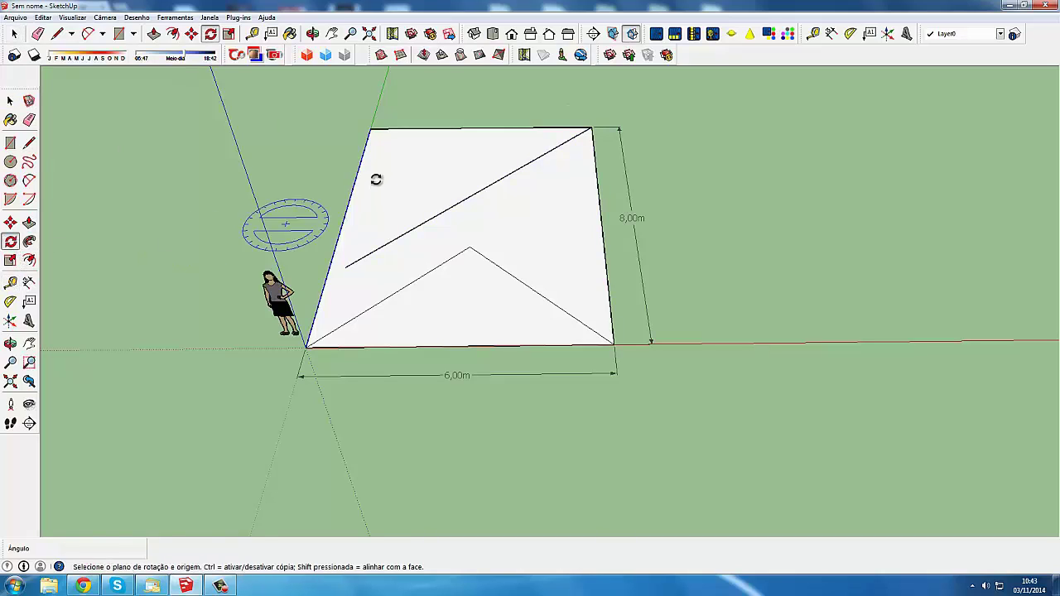
pyautogui.moveTo(370, 130); pyautogui.dragTo(304, 348)
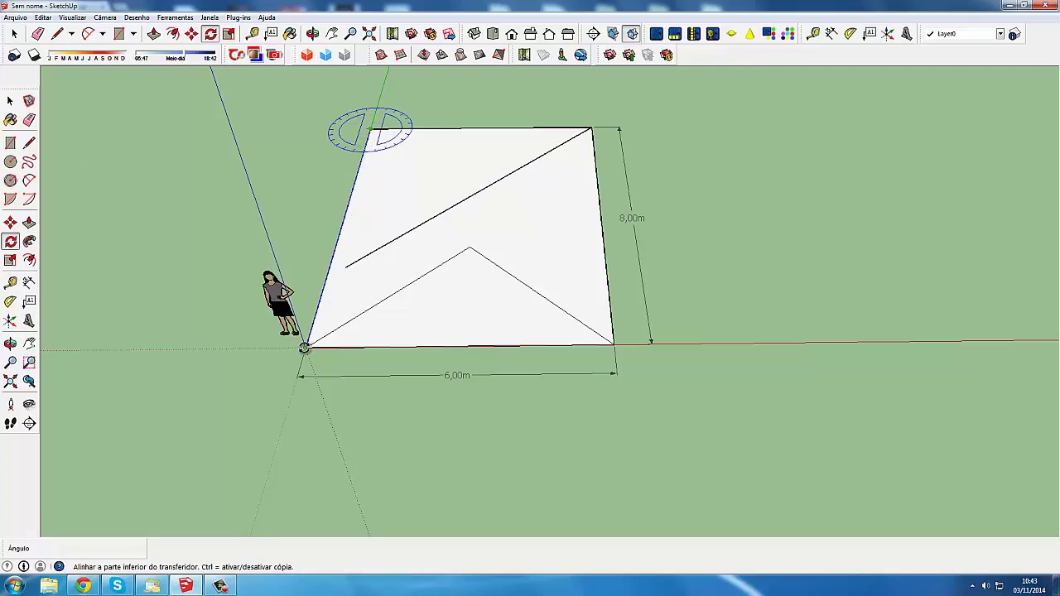
pyautogui.click(304, 348)
pyautogui.write('45')
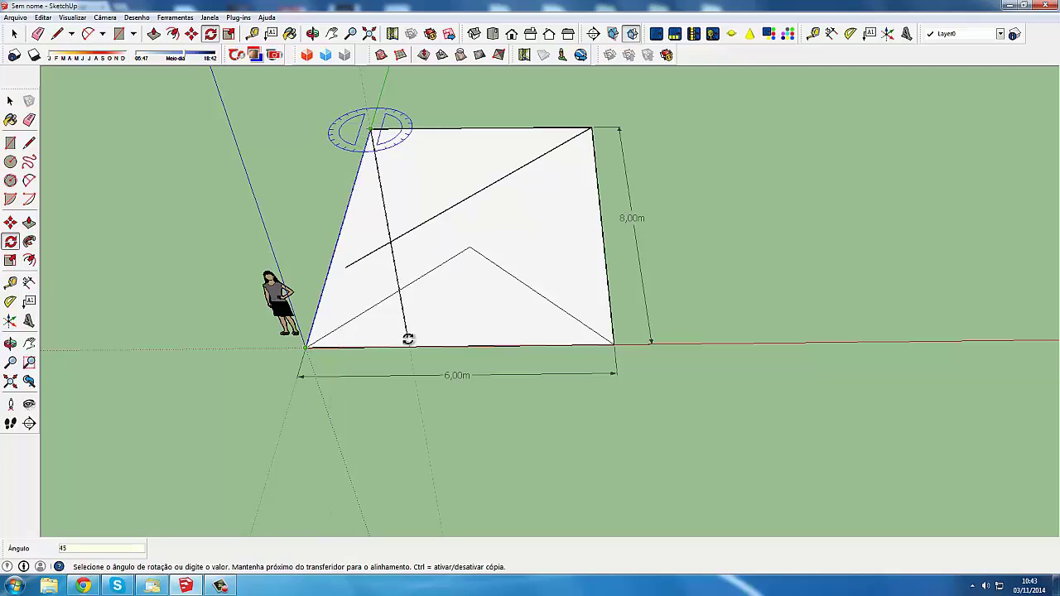
pyautogui.press('Return')
pyautogui.click(10, 101)
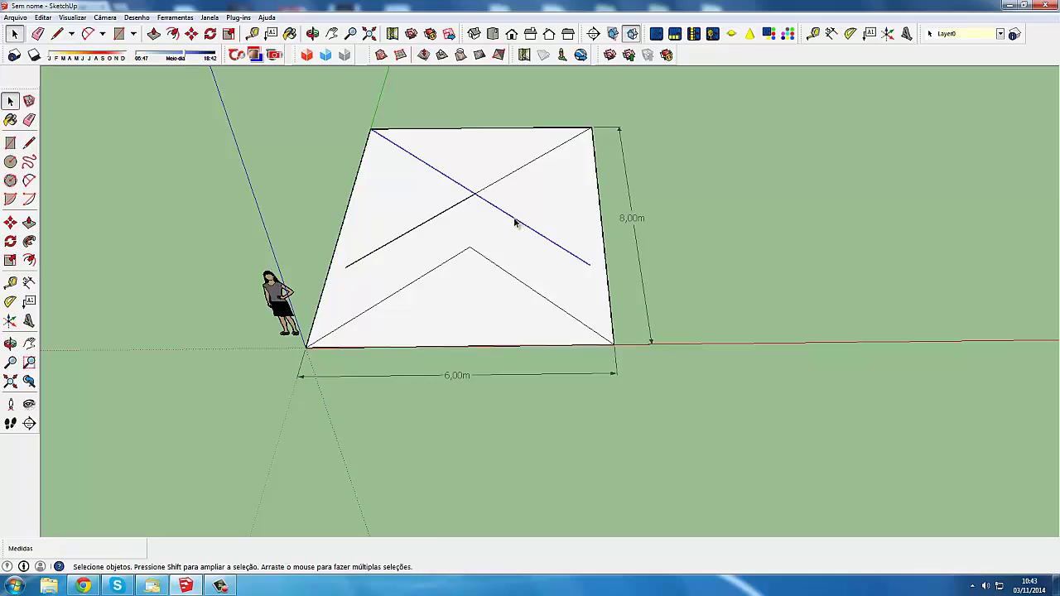
# - Remove the excess diagonal segments beyond the upper hips' meeting point
pyautogui.click(431, 220)
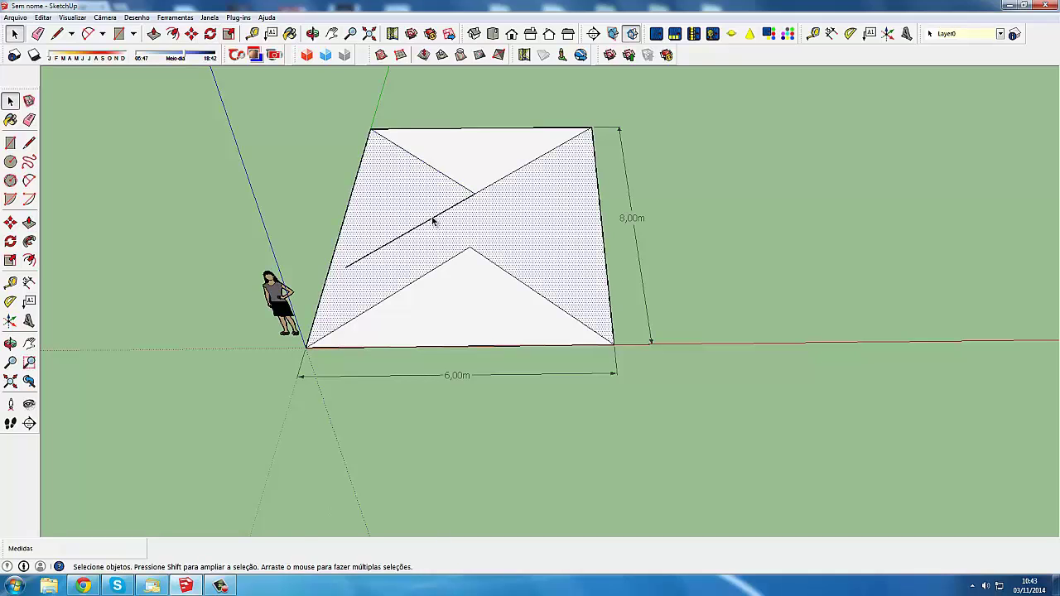
pyautogui.hotkey('ctrl', 'z')
pyautogui.scroll(2, 437, 218)
# - Draw the ridge line from the upper V's apex to the lower V's apex
pyautogui.click(57, 33)
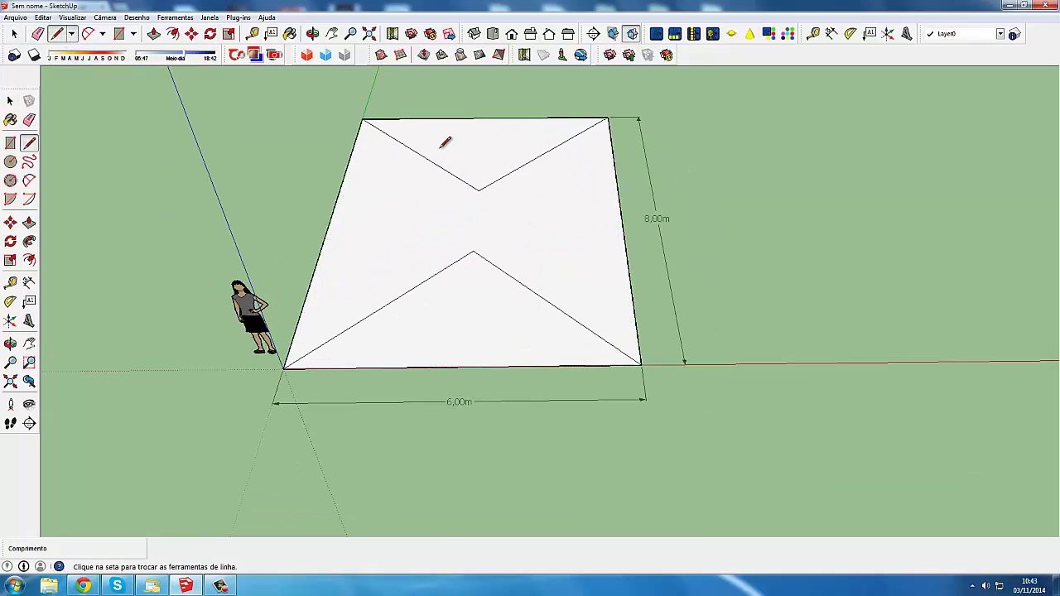
pyautogui.click(478, 189)
pyautogui.click(474, 252)
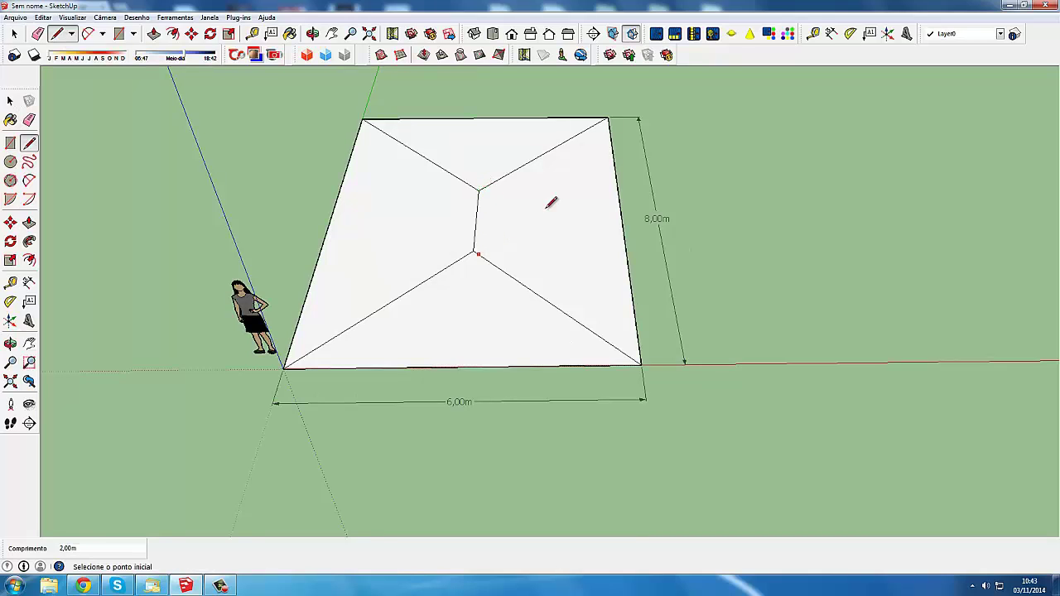
pyautogui.moveTo(551, 199)
pyautogui.mouseDown(button='middle')
pyautogui.moveTo(539, 208)
pyautogui.moveTo(555, 292)
pyautogui.mouseUp(button='middle')
pyautogui.scroll(-2, 561, 286)
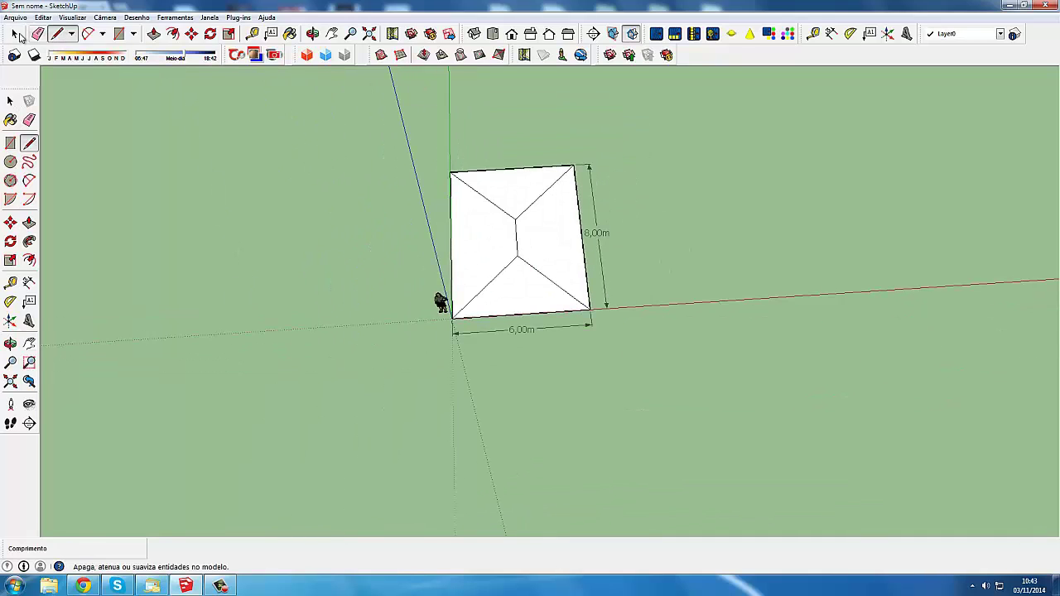
pyautogui.click(14, 33)
pyautogui.scroll(2, 539, 294)
pyautogui.scroll(1, 530, 290)
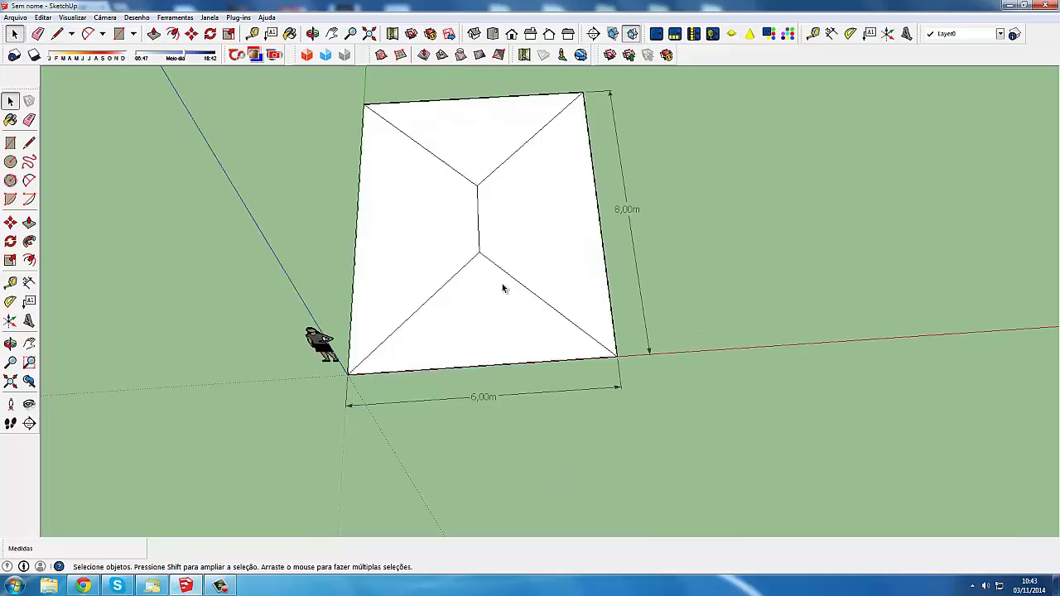
pyautogui.scroll(-1, 515, 237)
# - Copy the entire hip-roof plan to the right of the original with Move (M) and Ctrl
pyautogui.click(515, 241)
pyautogui.tripleClick(515, 240)
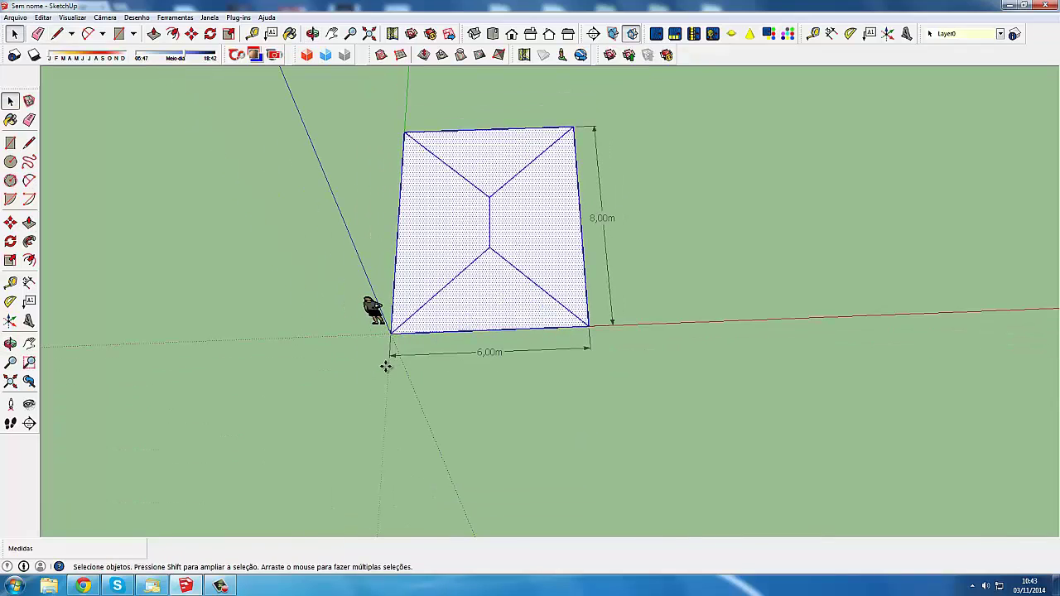
pyautogui.press('m')
pyautogui.press('ctrl')
pyautogui.click(440, 333)
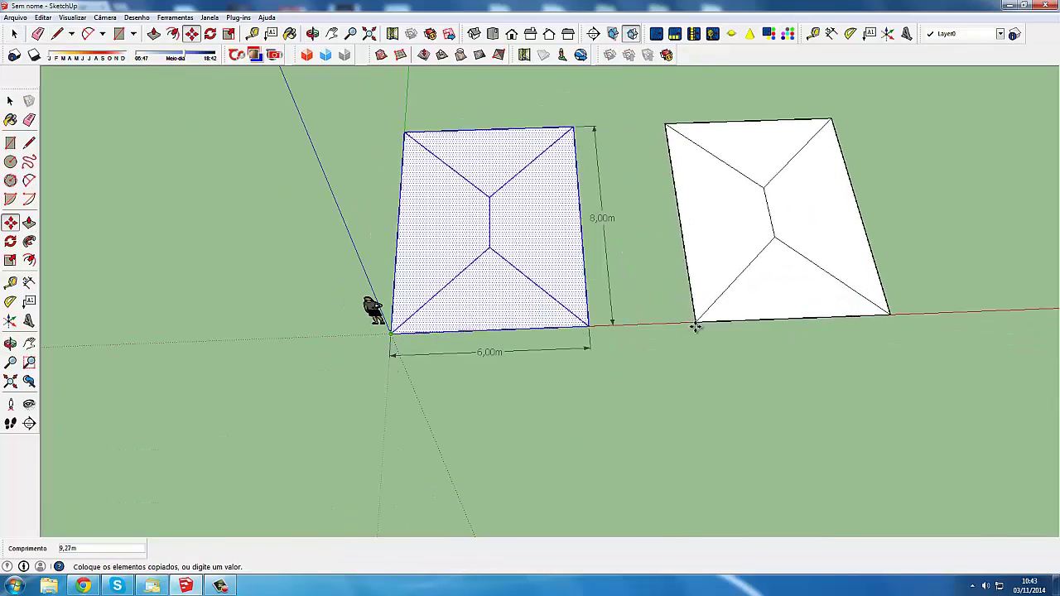
pyautogui.click(693, 324)
pyautogui.moveTo(530, 354); pyautogui.dragTo(250, 207, button='middle')
pyautogui.click(10, 100)
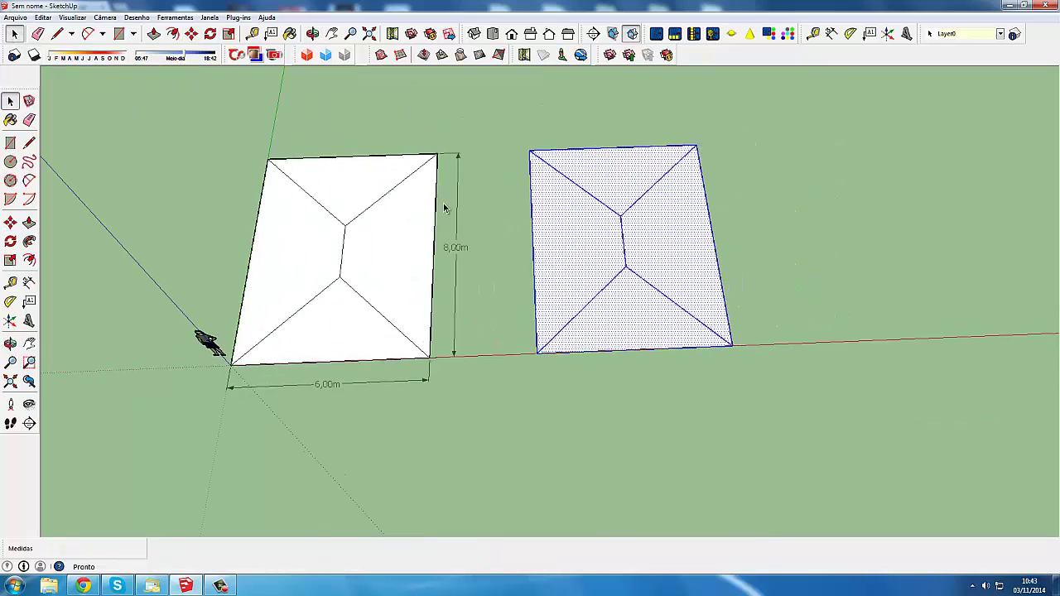
pyautogui.moveTo(629, 282)
pyautogui.mouseDown(button='middle')
pyautogui.moveTo(665, 305)
pyautogui.moveTo(632, 292)
pyautogui.mouseUp(button='middle')
pyautogui.hotkey('ctrl', 't')
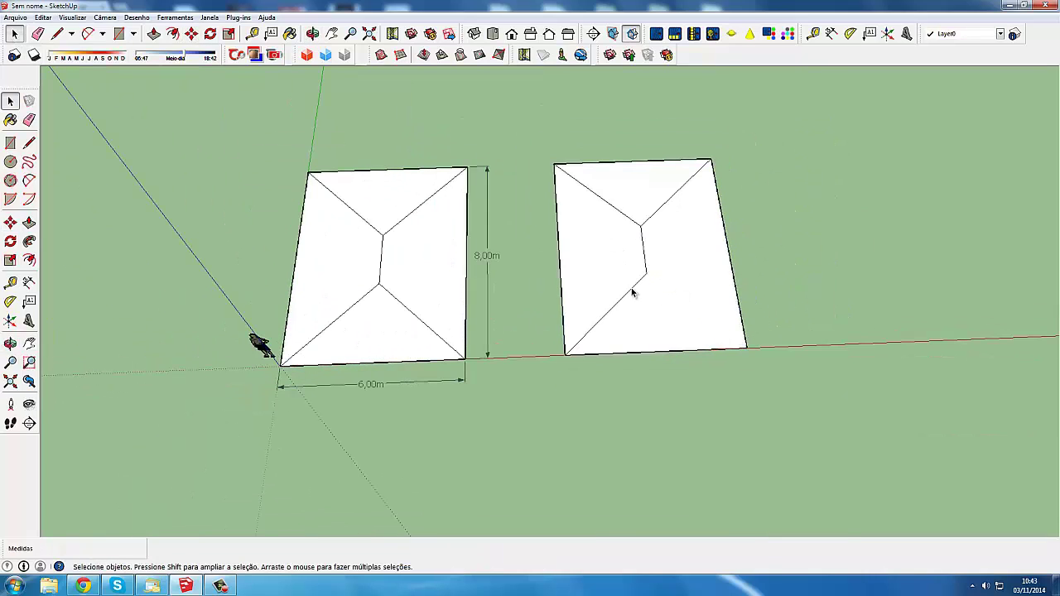
# - Delete the copy's leftover hip lines and draw two corner-to-corner diagonals forming an X
pyautogui.press('Delete')
pyautogui.click(631, 224)
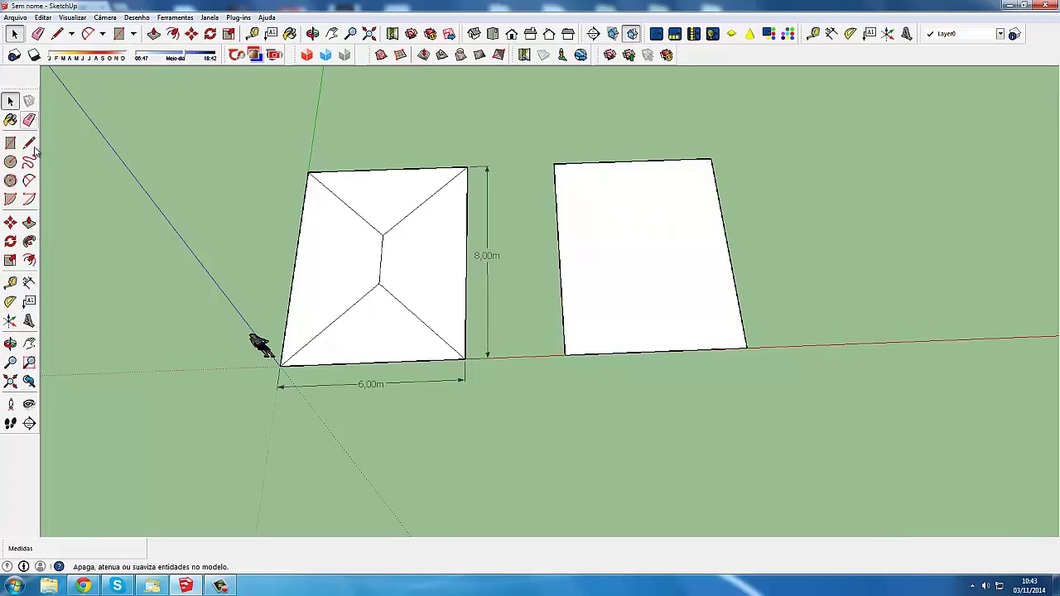
pyautogui.click(29, 143)
pyautogui.click(555, 164)
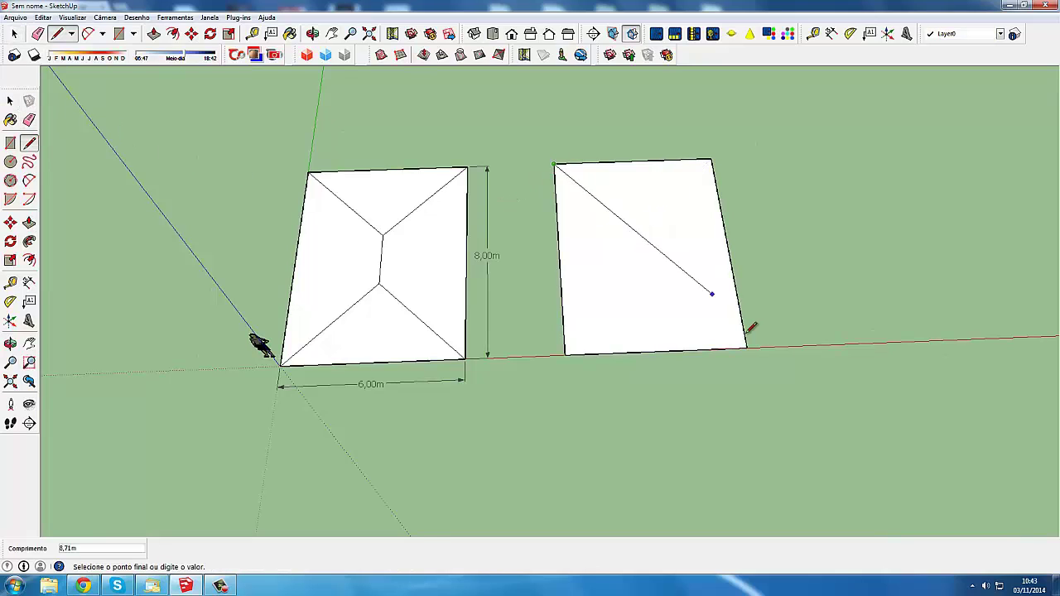
pyautogui.click(713, 158)
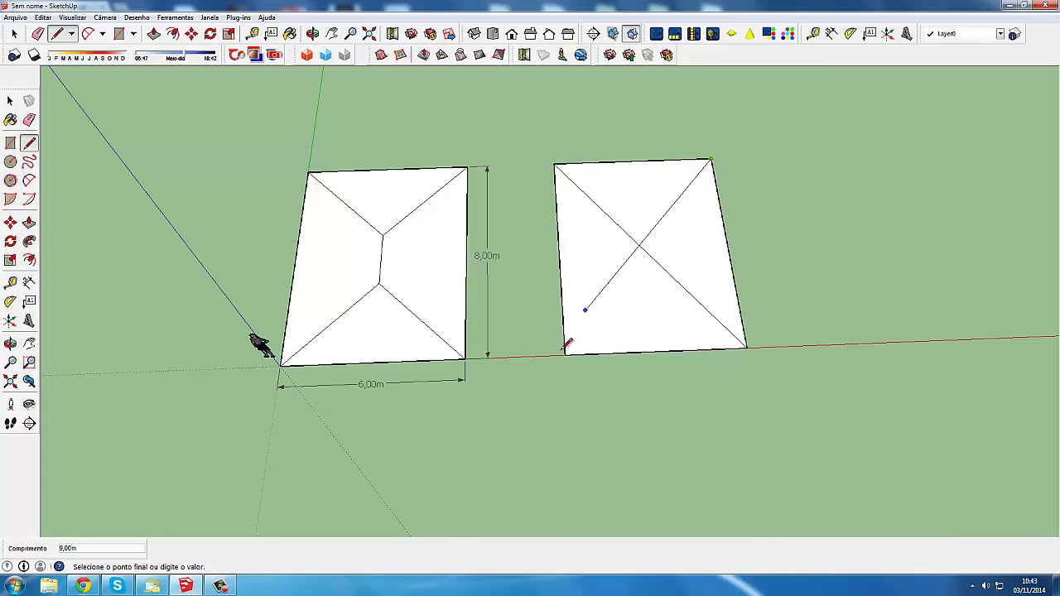
pyautogui.click(565, 355)
pyautogui.moveTo(564, 354)
pyautogui.mouseDown(button='middle')
pyautogui.moveTo(489, 336)
pyautogui.moveTo(639, 307)
pyautogui.moveTo(319, 313)
pyautogui.mouseUp(button='middle')
pyautogui.scroll(-1, 627, 224)
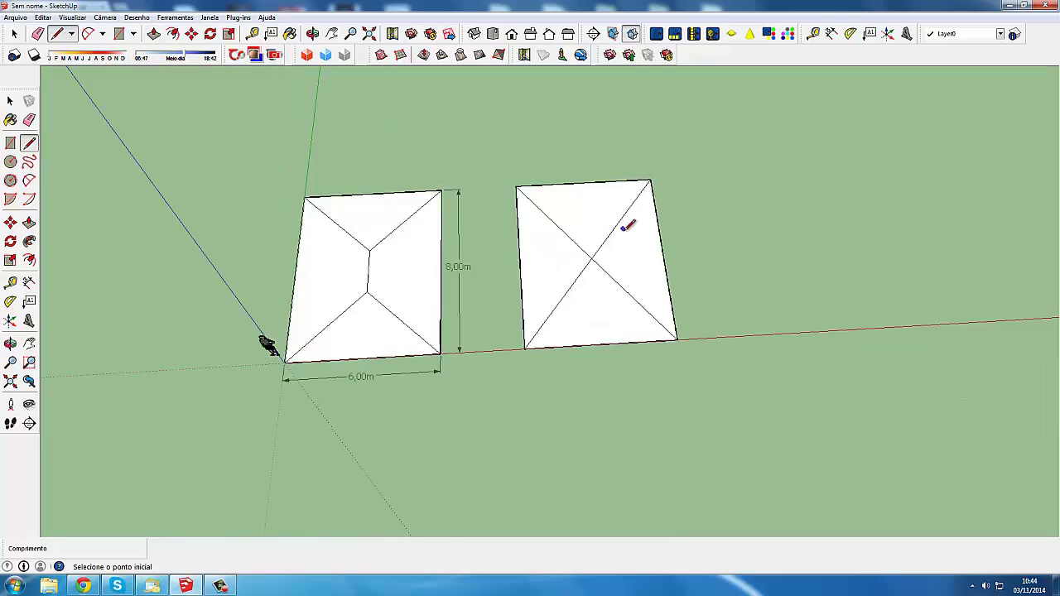
pyautogui.scroll(-2, 627, 225)
pyautogui.scroll(2, 237, 194)
pyautogui.click(16, 34)
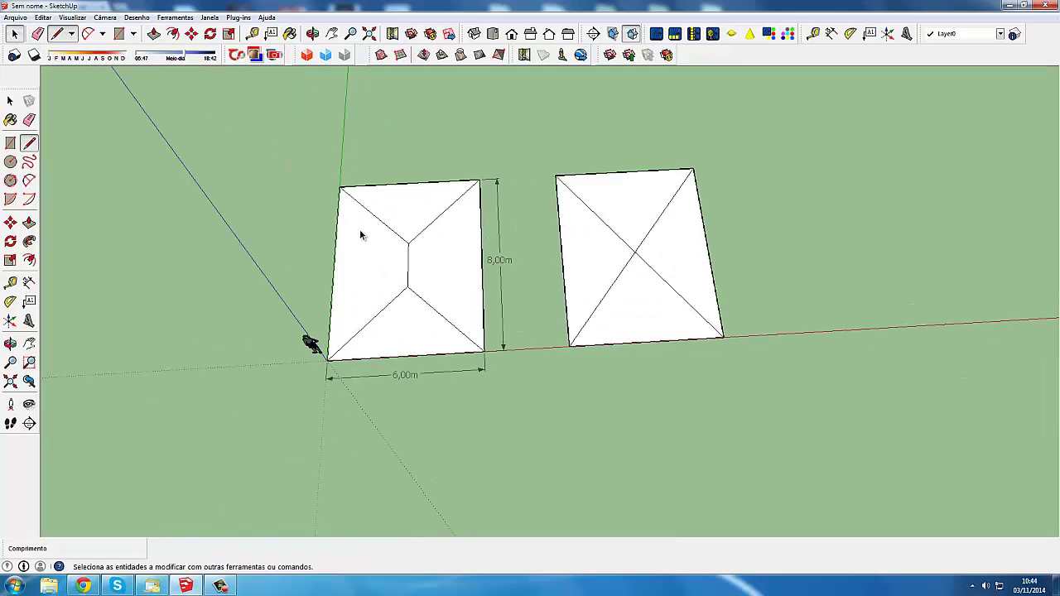
pyautogui.scroll(1, 760, 343)
pyautogui.scroll(-1, 770, 323)
pyautogui.moveTo(773, 307); pyautogui.dragTo(762, 321, button='middle')
pyautogui.scroll(1, 762, 320)
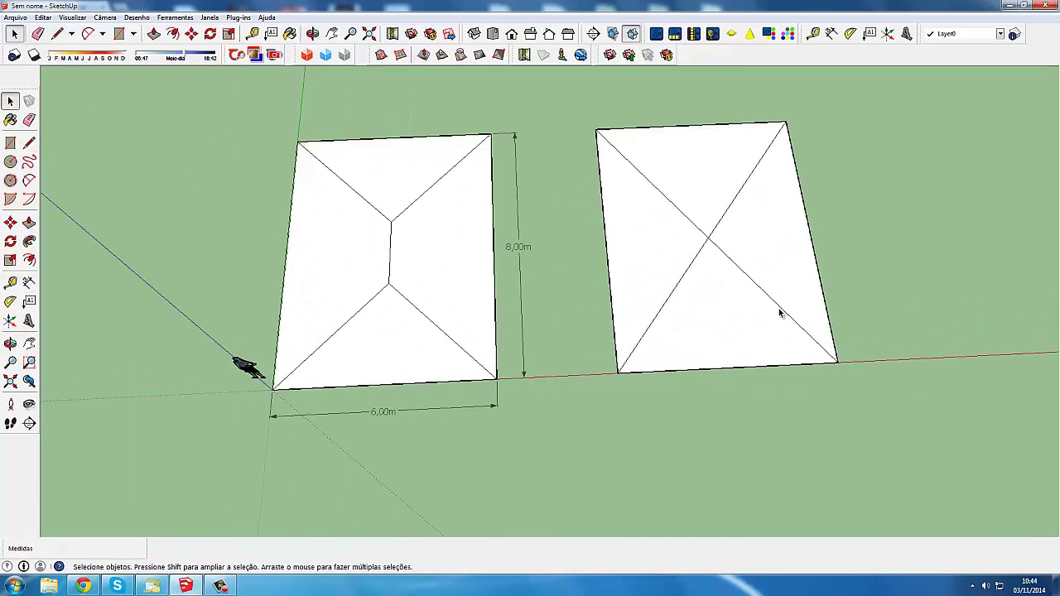
pyautogui.scroll(-2, 779, 313)
pyautogui.scroll(1, 521, 306)
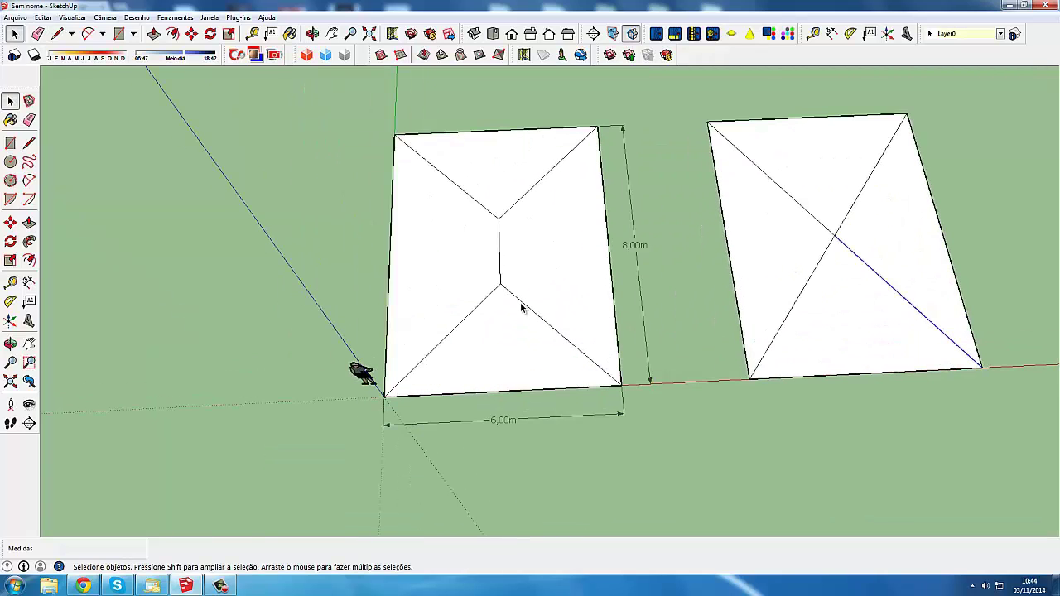
pyautogui.scroll(-1, 640, 318)
pyautogui.scroll(1, 630, 323)
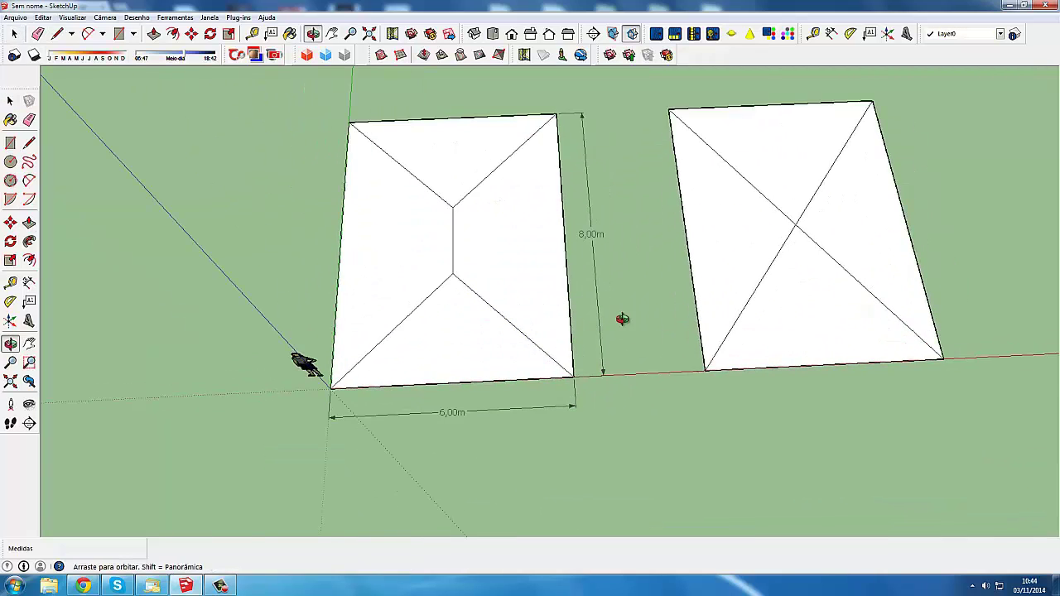
pyautogui.scroll(-1, 623, 317)
pyautogui.scroll(1, 623, 315)
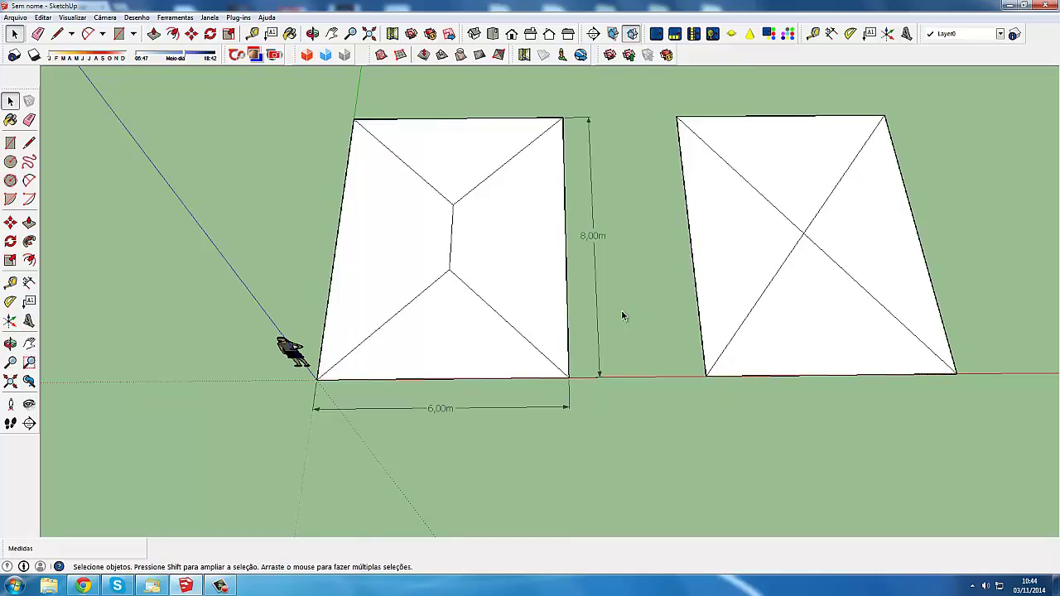